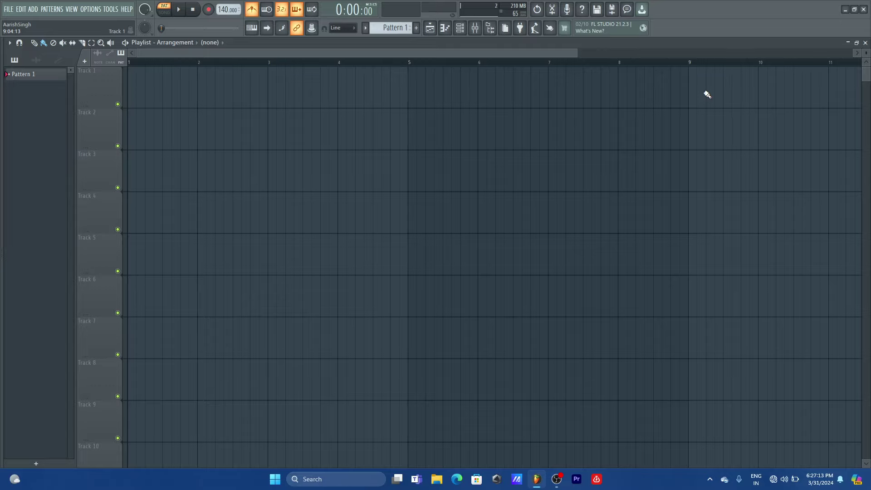
Tap out a tempo of 108 BPM with the Tempo tapper and close it
{"action": "left_click_drag", "start_coordinate": [576, 53], "coordinate": [454, 54]}
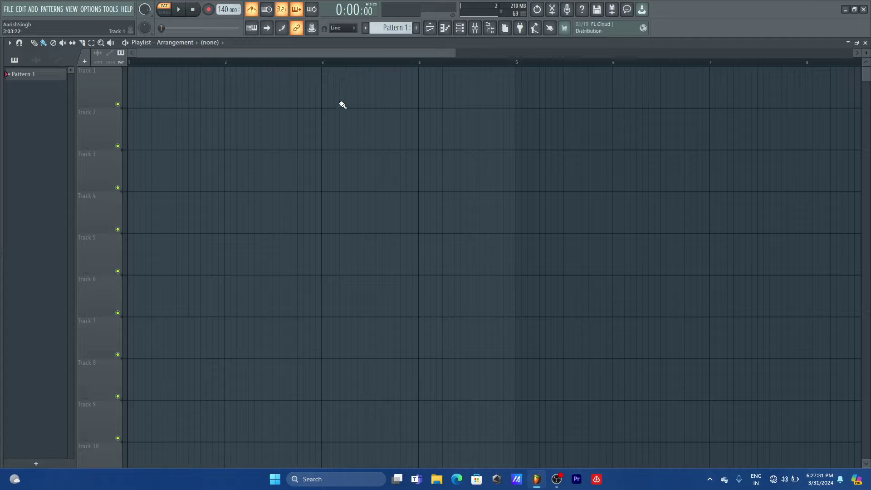
{"action": "right_click", "coordinate": [227, 9]}
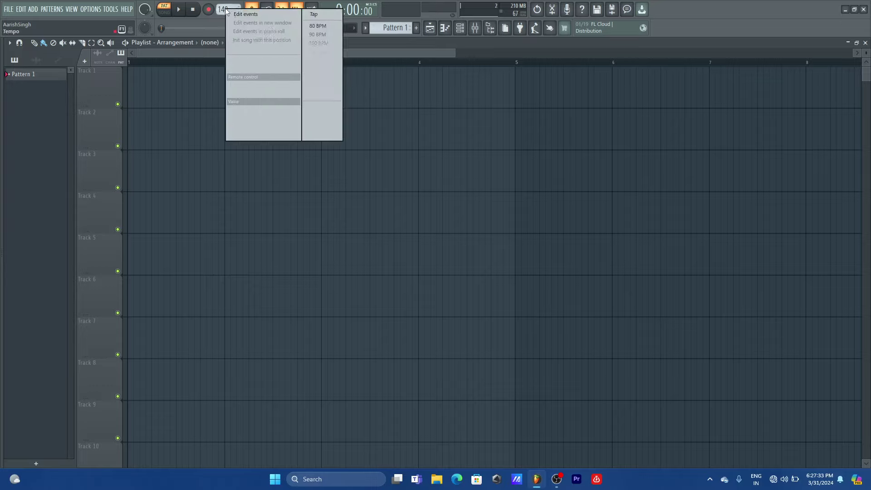
{"action": "left_click", "coordinate": [317, 14]}
{"action": "left_click_drag", "start_coordinate": [472, 102], "coordinate": [462, 104]}
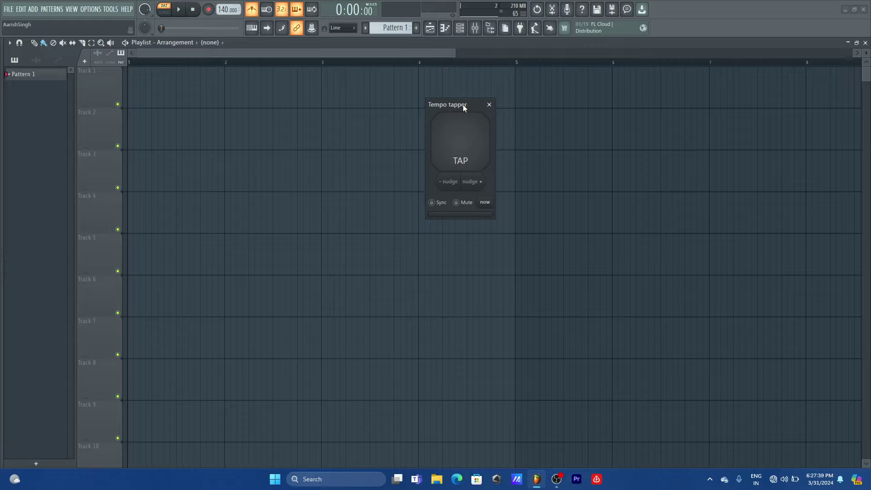
{"action": "key", "text": "space"}
{"action": "key", "text": "space"}
{"action": "key", "text": "space"}
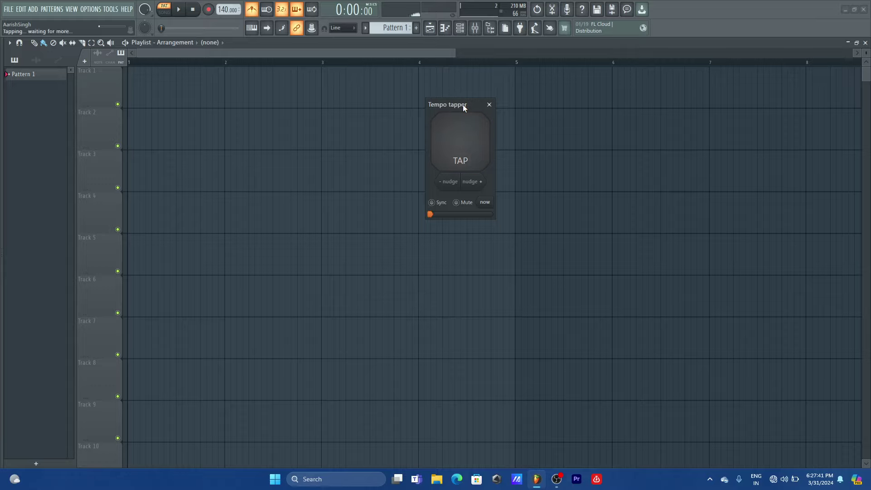
{"action": "key", "text": "space"}
{"action": "key", "text": "space"}
{"action": "key", "text": "space"}
{"action": "key", "text": "space"}
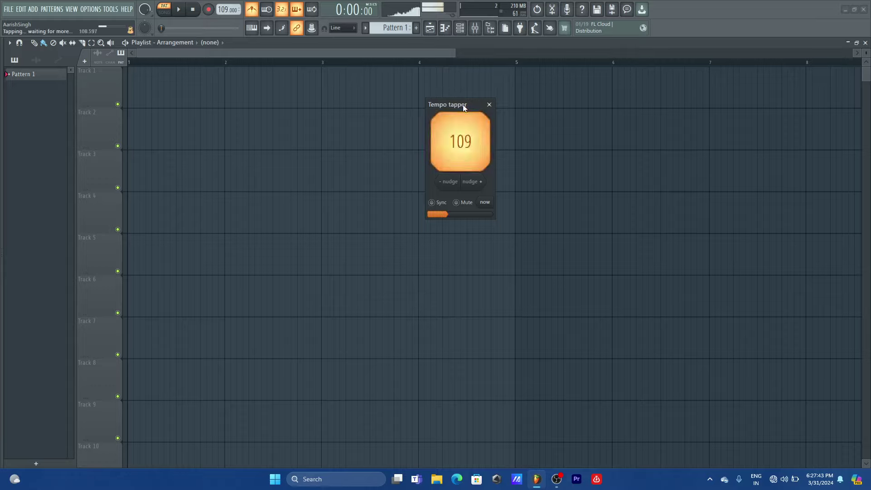
{"action": "key", "text": "space"}
{"action": "key", "text": "space"}
{"action": "key", "text": "space"}
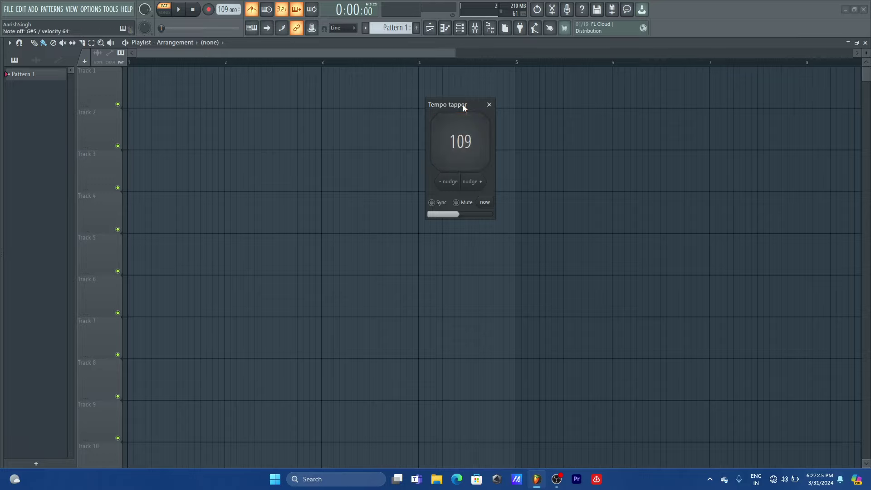
{"action": "key", "text": "space"}
{"action": "key", "text": "space"}
{"action": "key", "text": "space"}
{"action": "key", "text": "space"}
{"action": "left_click", "coordinate": [488, 105]}
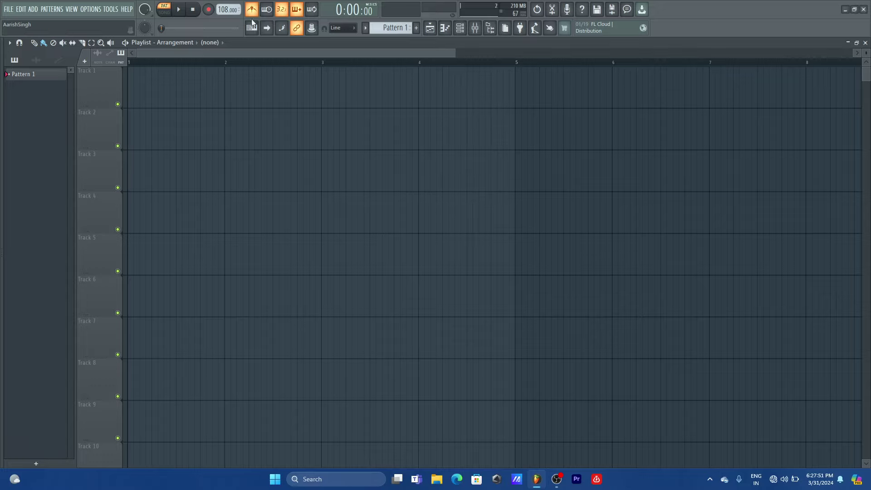
Set the project tempo to the 110 BPM preset
{"action": "right_click", "coordinate": [223, 12]}
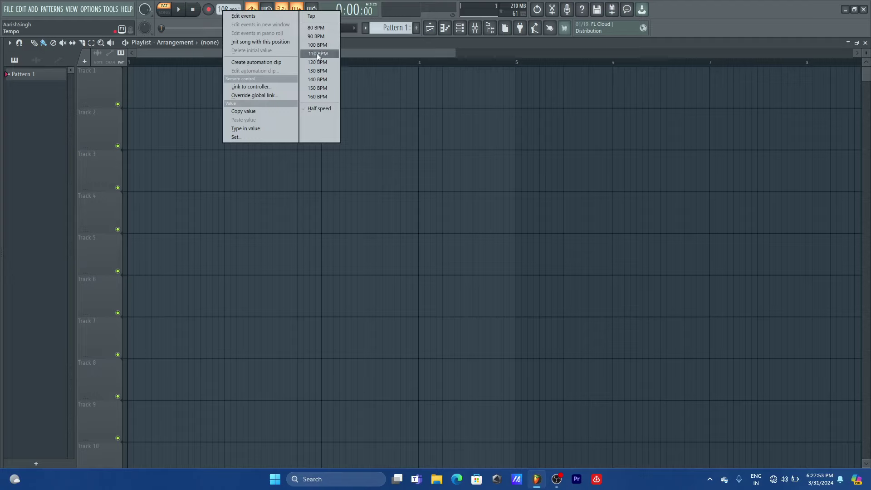
{"action": "left_click", "coordinate": [317, 54]}
{"action": "left_click_drag", "start_coordinate": [455, 53], "coordinate": [411, 54]}
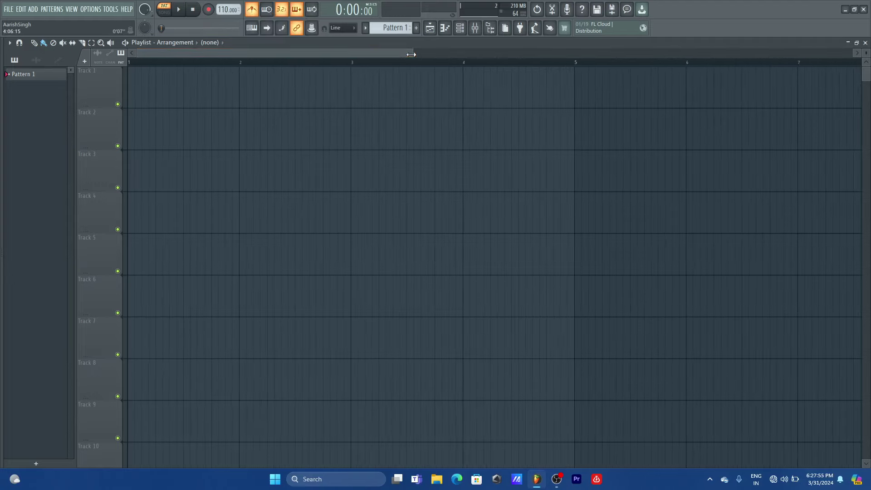
Add an audio track linked to mixer track 1 and apply the Vocal name preset to it
{"action": "right_click", "coordinate": [85, 61]}
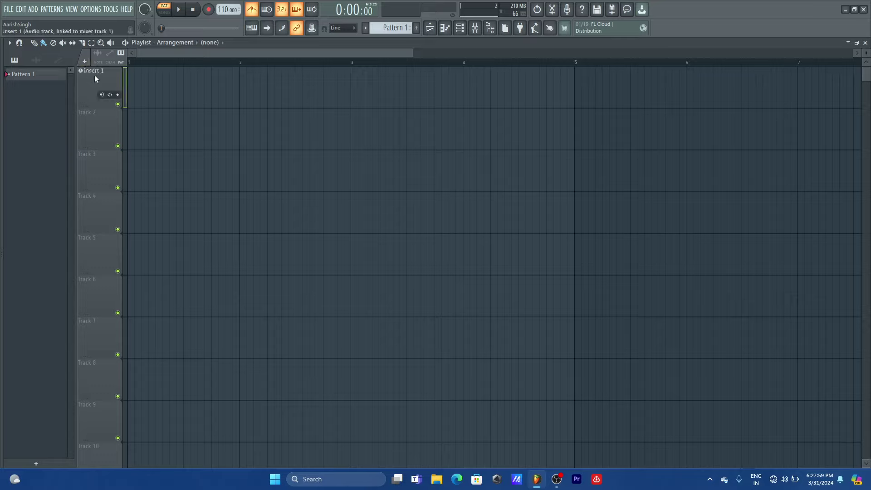
{"action": "double_click", "coordinate": [95, 78]}
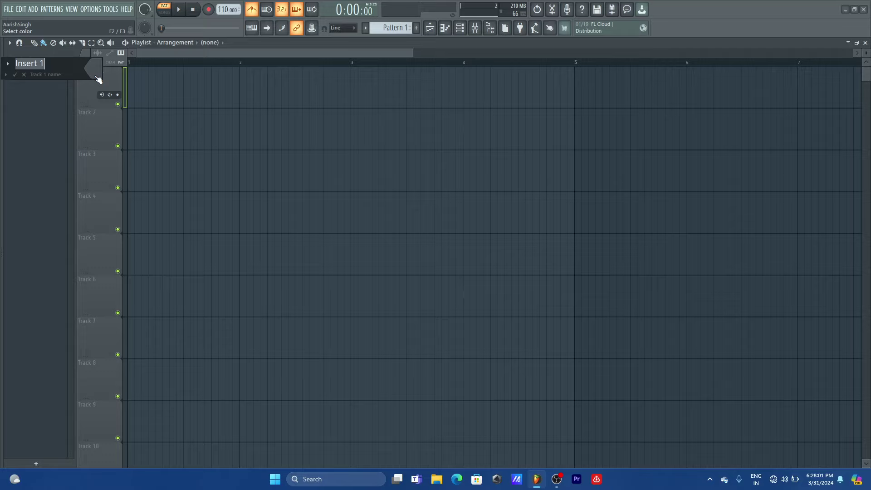
{"action": "left_click", "coordinate": [5, 74]}
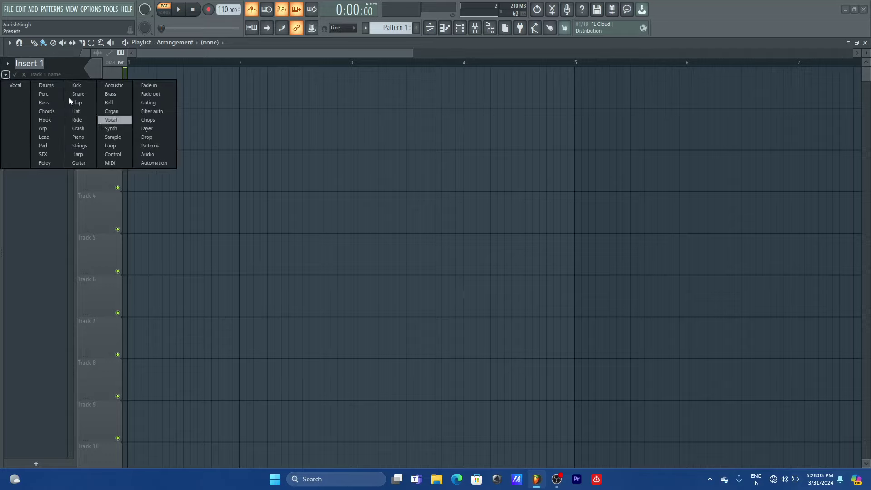
{"action": "left_click", "coordinate": [110, 120]}
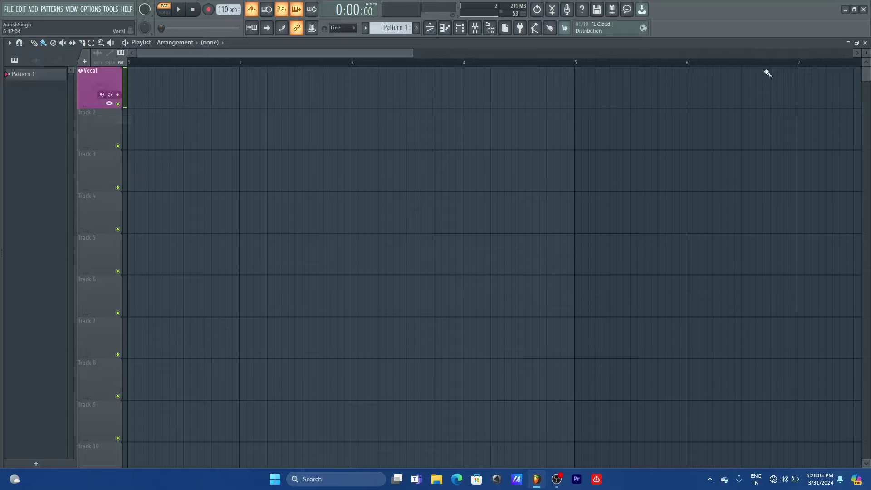
Set the Vocal track's audio input to In 1, armed for recording, and check its mixer channel
{"action": "left_click_drag", "start_coordinate": [865, 53], "coordinate": [866, 47]}
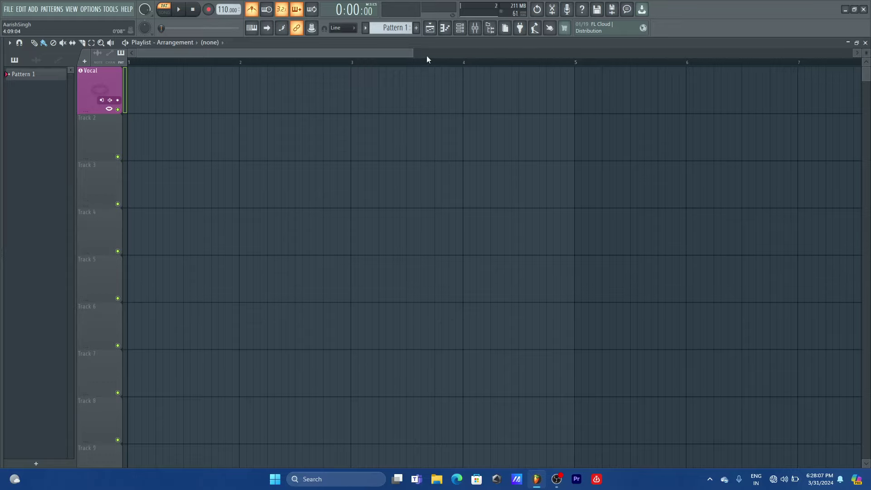
{"action": "left_click_drag", "start_coordinate": [414, 53], "coordinate": [311, 52]}
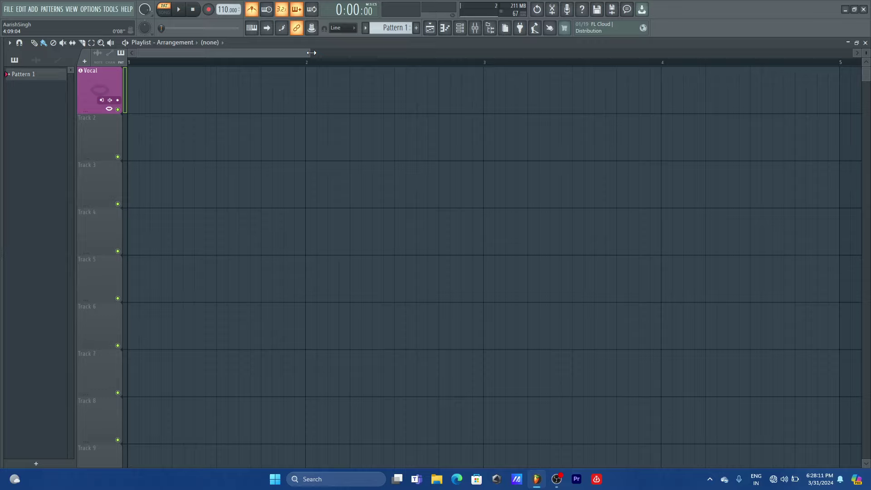
{"action": "left_click", "coordinate": [117, 100]}
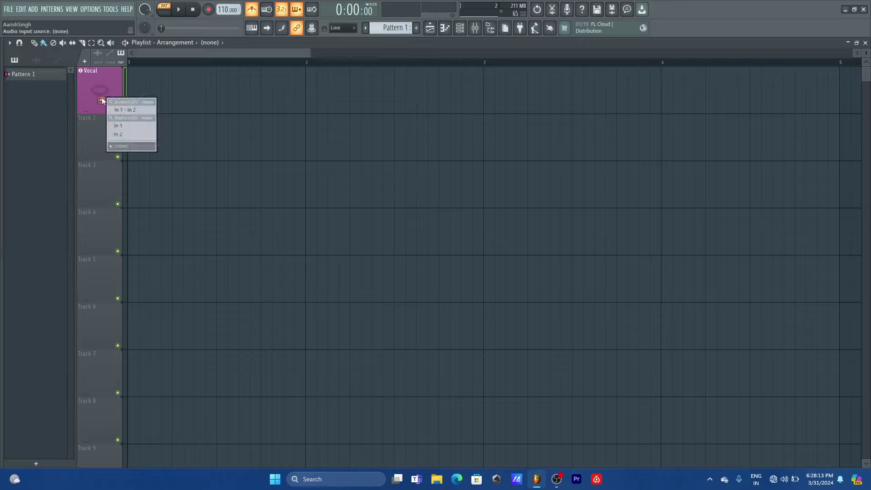
{"action": "left_click", "coordinate": [123, 127]}
{"action": "left_click", "coordinate": [510, 273]}
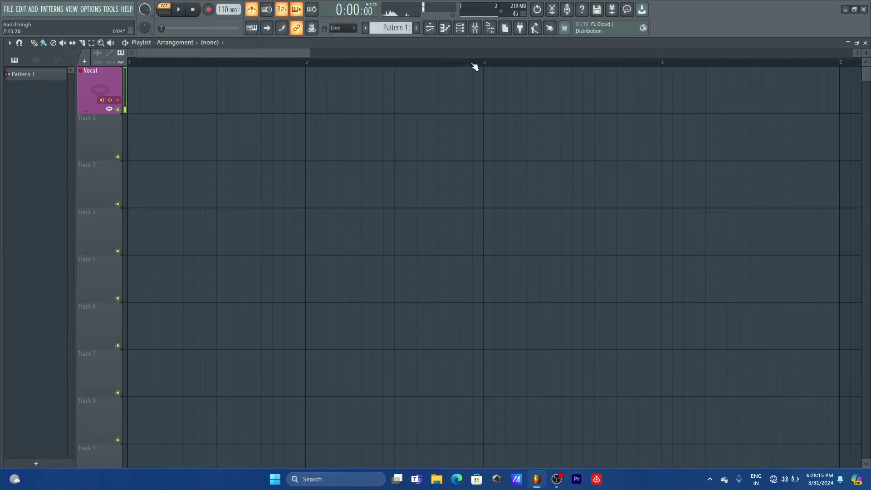
{"action": "left_click", "coordinate": [475, 31]}
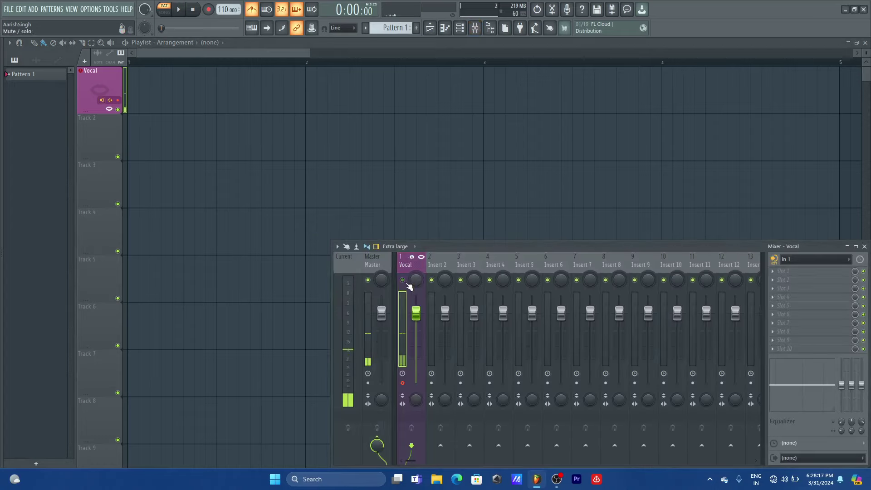
{"action": "key", "text": "F9"}
{"action": "left_click_drag", "start_coordinate": [310, 54], "coordinate": [292, 54]}
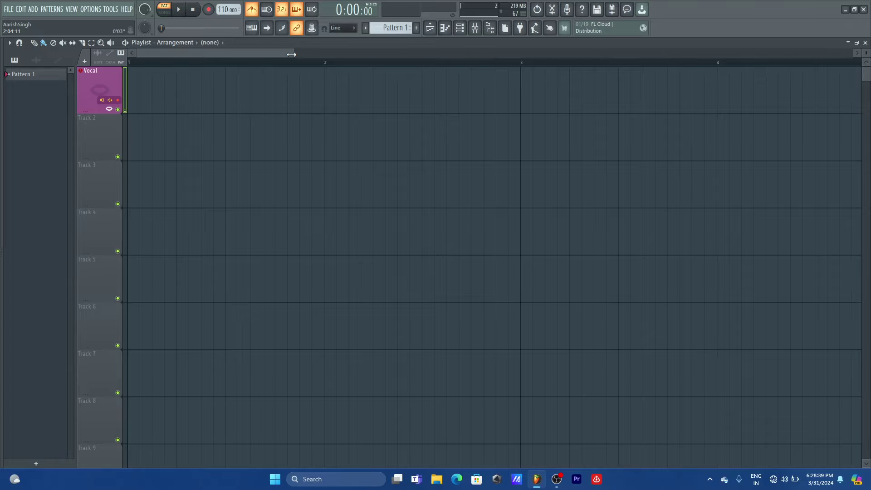
{"action": "mouse_move", "coordinate": [291, 54]}
{"action": "left_mouse_down"}
{"action": "mouse_move", "coordinate": [268, 54]}
{"action": "mouse_move", "coordinate": [283, 54]}
{"action": "left_mouse_up"}
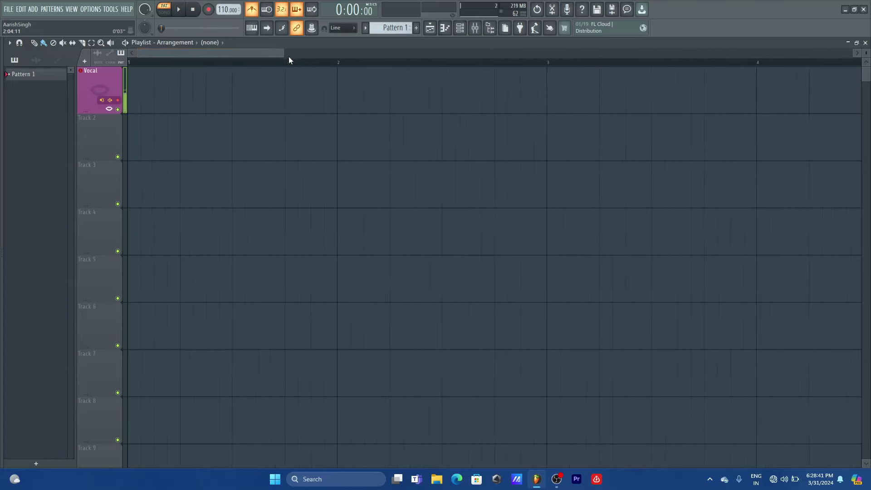
{"action": "left_click", "coordinate": [209, 10]}
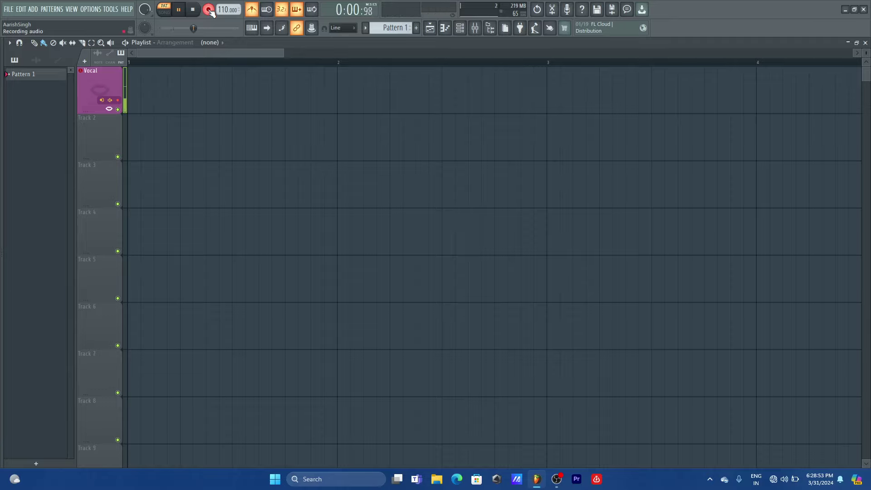
{"action": "left_click", "coordinate": [210, 10]}
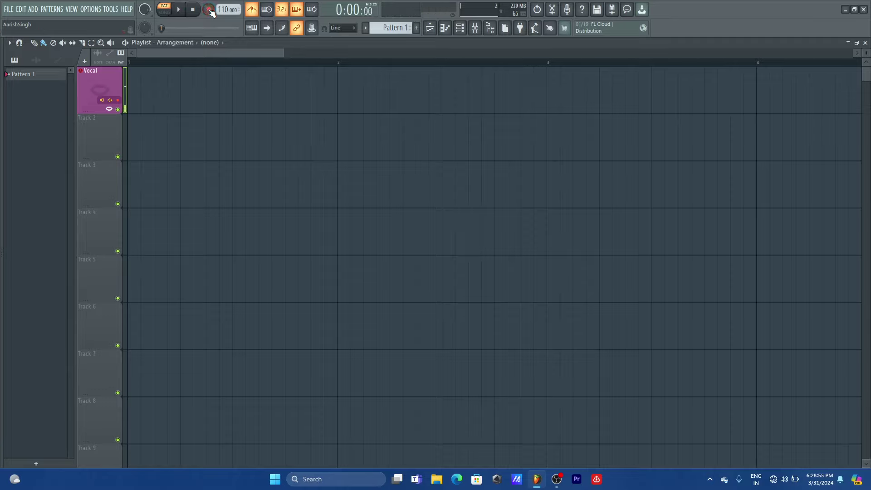
Switch playback to song mode and record a vocal take a little over eight bars long on the Vocal track
{"action": "left_click", "coordinate": [165, 12]}
{"action": "left_click_drag", "start_coordinate": [284, 53], "coordinate": [281, 54]}
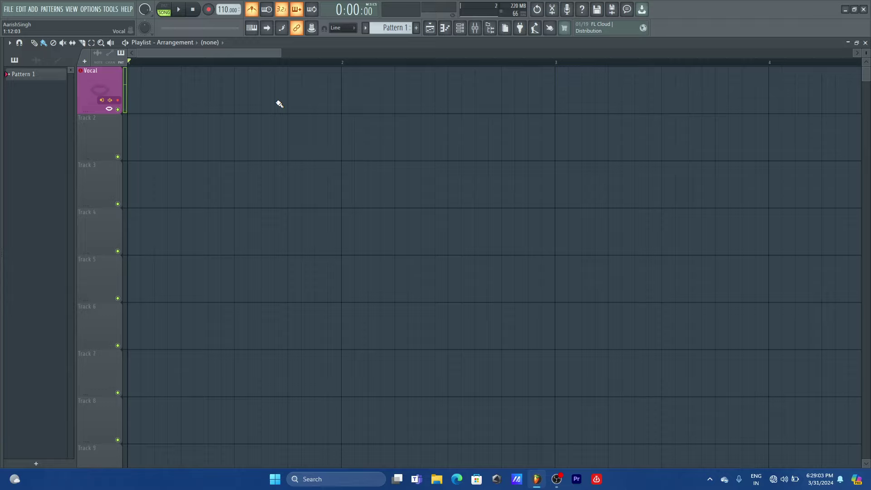
{"action": "key", "text": "r"}
{"action": "key", "text": "space"}
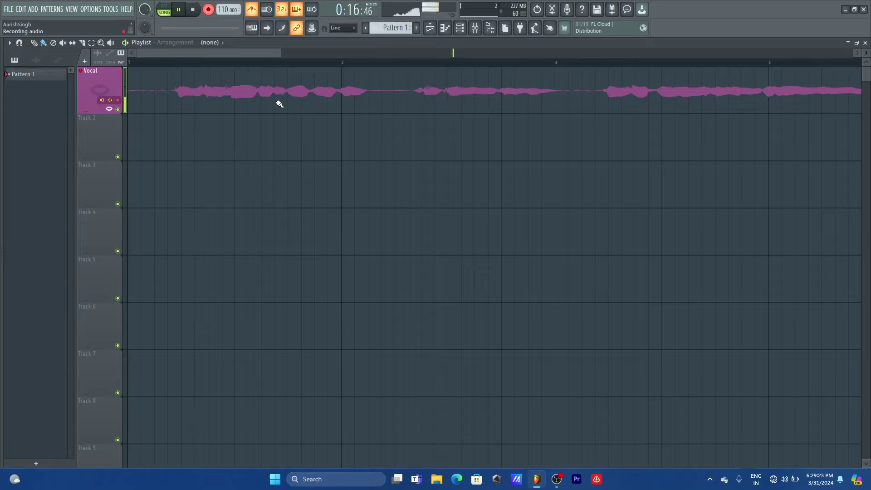
{"action": "key", "text": "space"}
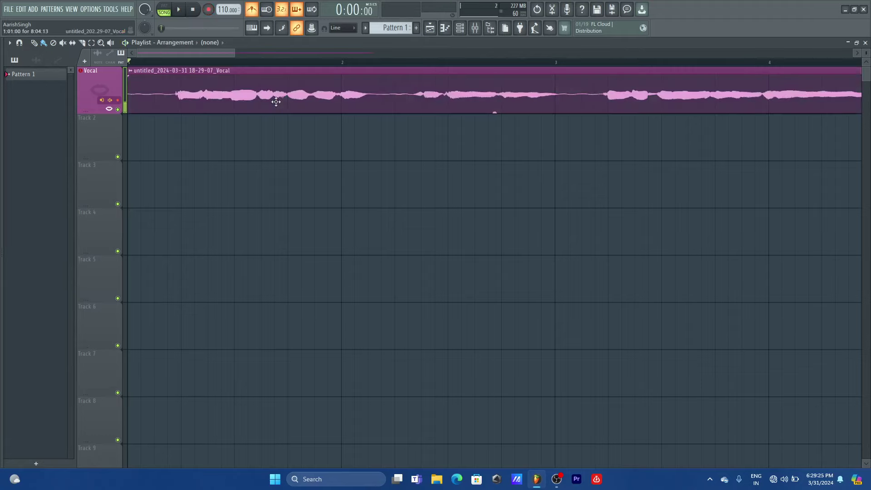
Slice off the tail of the recorded vocal clip at the start of bar 9
{"action": "left_click_drag", "start_coordinate": [235, 51], "coordinate": [375, 53]}
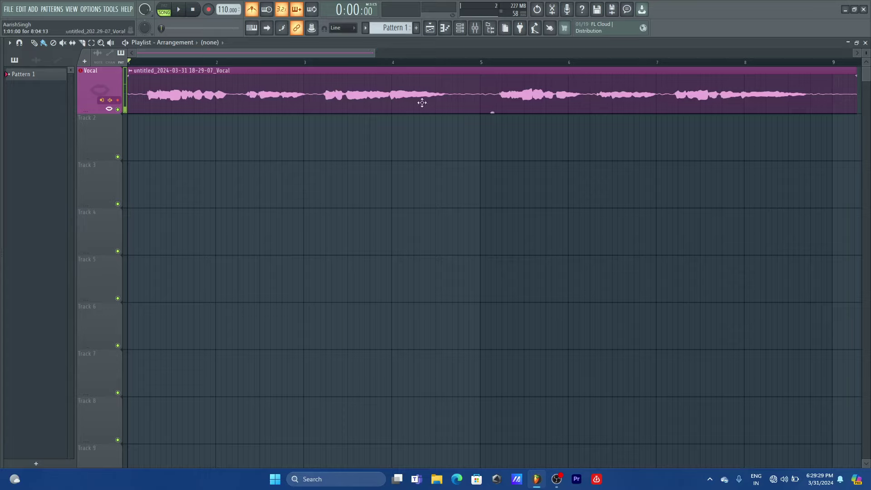
{"action": "left_click", "coordinate": [837, 81]}
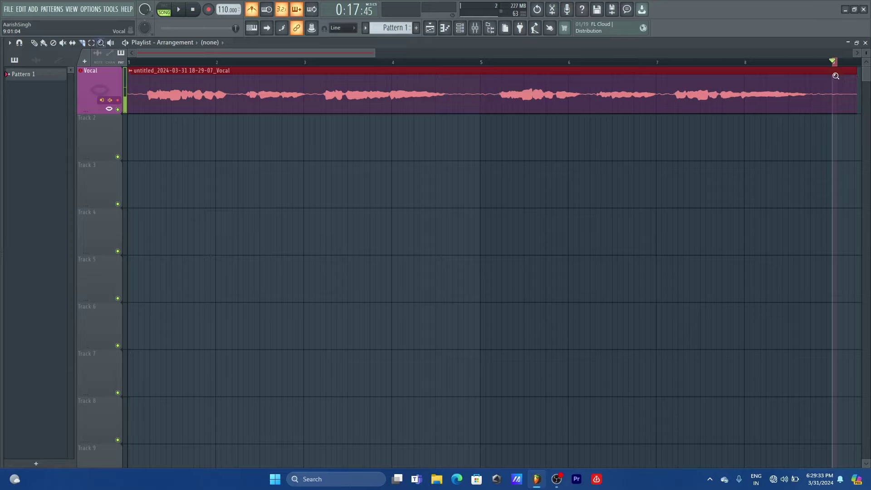
{"action": "key", "text": "ctrl+z"}
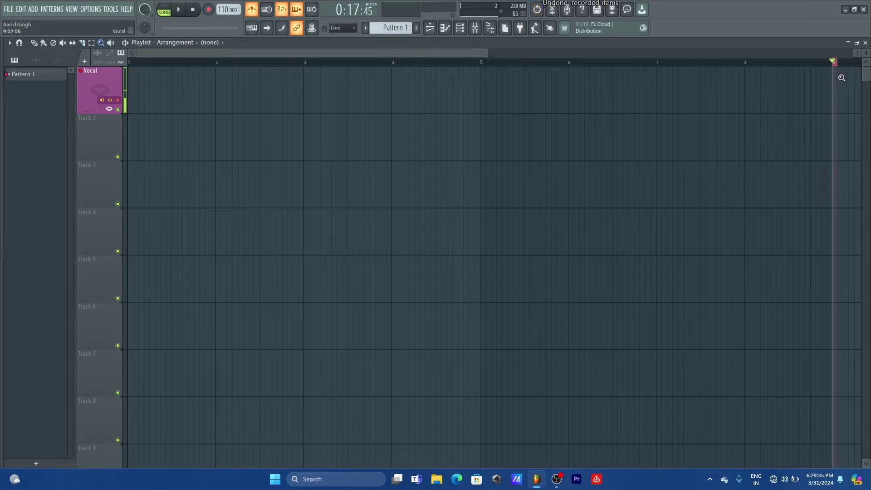
{"action": "key", "text": "ctrl+z"}
{"action": "key", "text": "ctrl+shift+z"}
{"action": "key", "text": "ctrl+shift+z"}
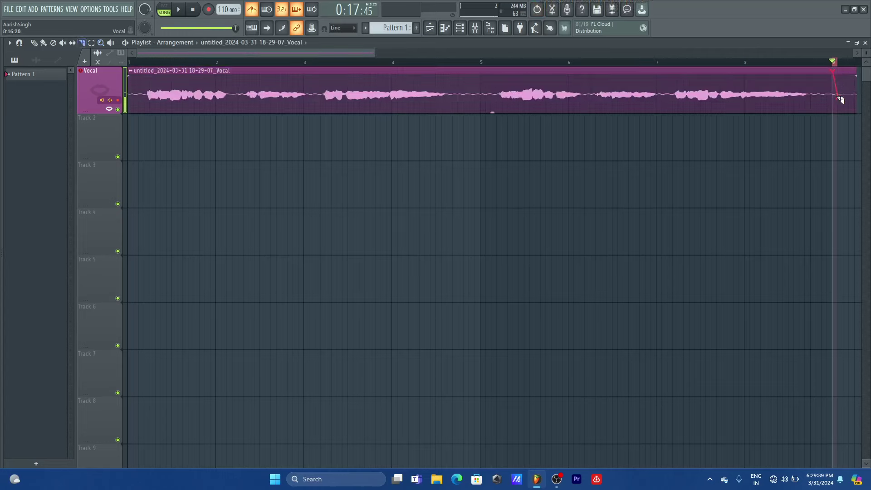
{"action": "left_click_drag", "start_coordinate": [835, 71], "coordinate": [832, 99]}
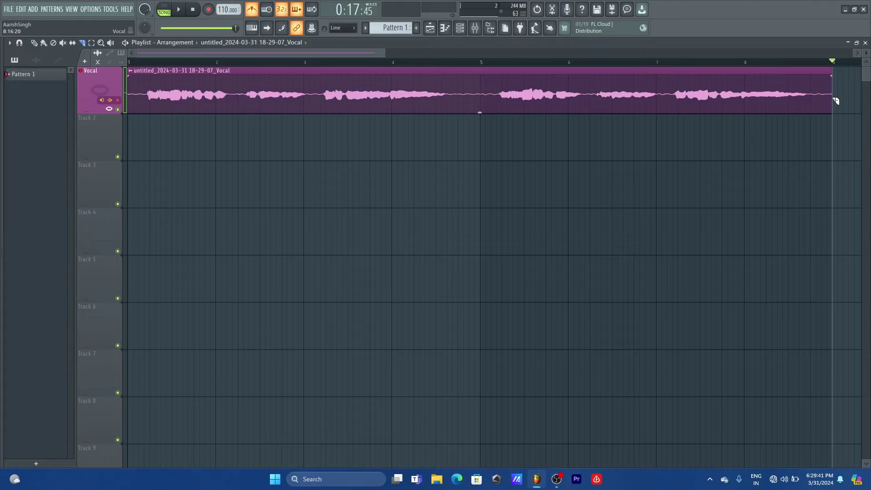
Return to the Paint tool and place the playhead at the start of the first vocal phrase, at about 0:00:54
{"action": "left_click_drag", "start_coordinate": [383, 53], "coordinate": [439, 53]}
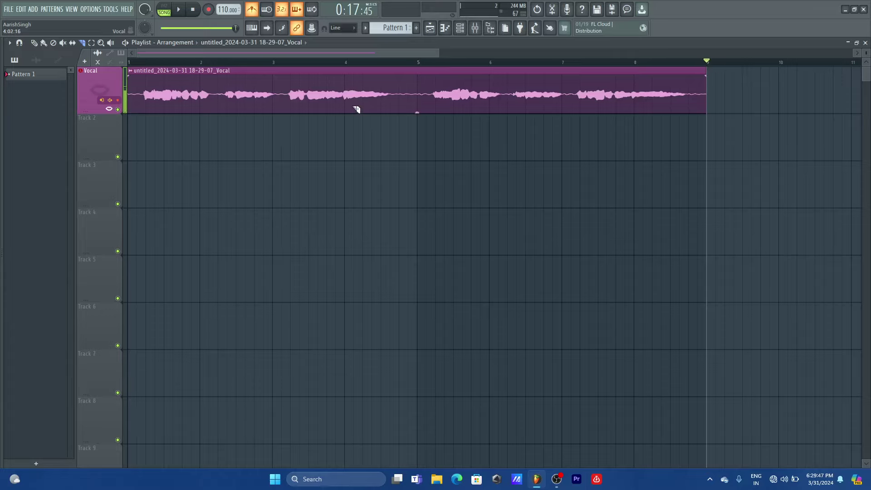
{"action": "left_click_drag", "start_coordinate": [436, 55], "coordinate": [472, 55]}
{"action": "key", "text": "b"}
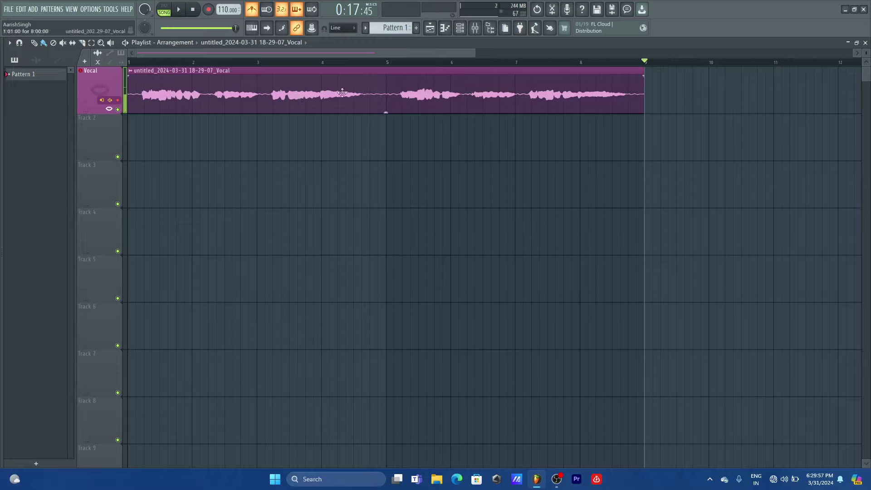
{"action": "left_click", "coordinate": [240, 62]}
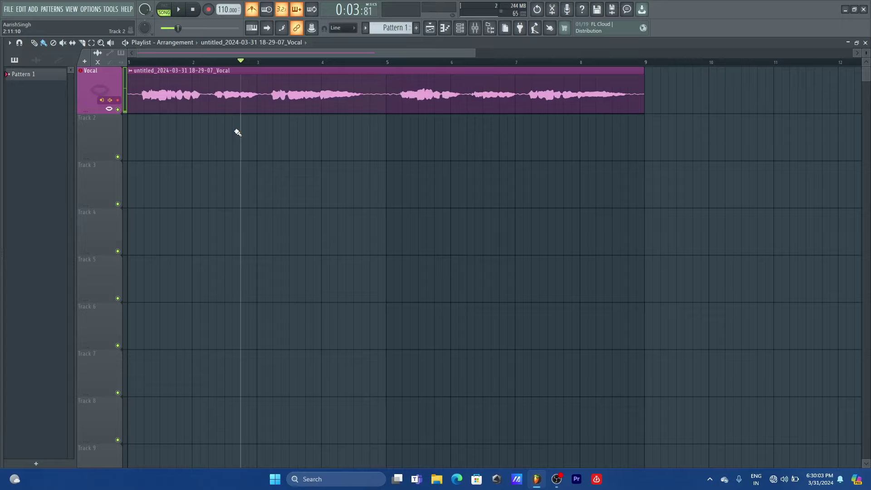
{"action": "left_click_drag", "start_coordinate": [241, 61], "coordinate": [130, 63]}
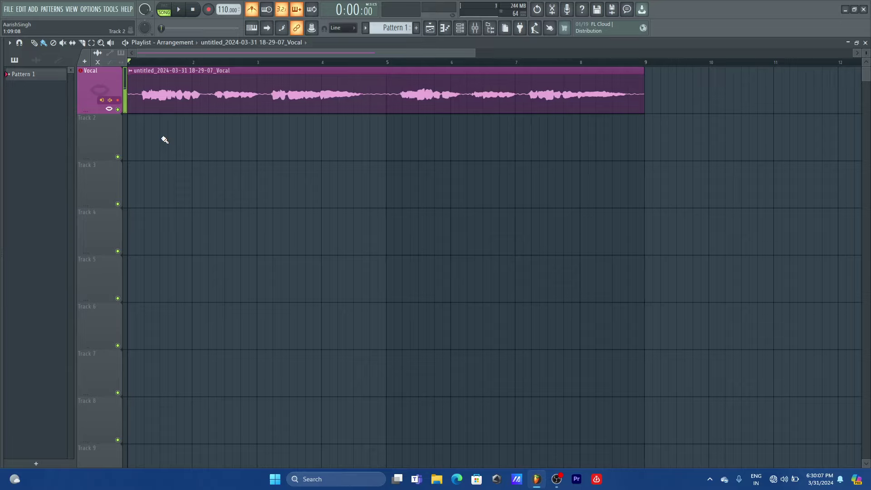
{"action": "left_click", "coordinate": [144, 61]}
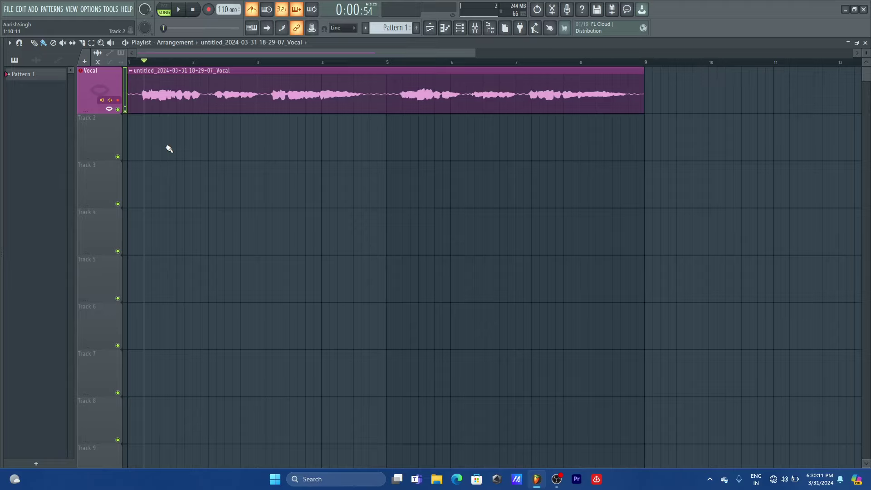
Return the playhead to the very start of the arrangement, at 0:00:00
{"action": "left_click_drag", "start_coordinate": [475, 53], "coordinate": [468, 50]}
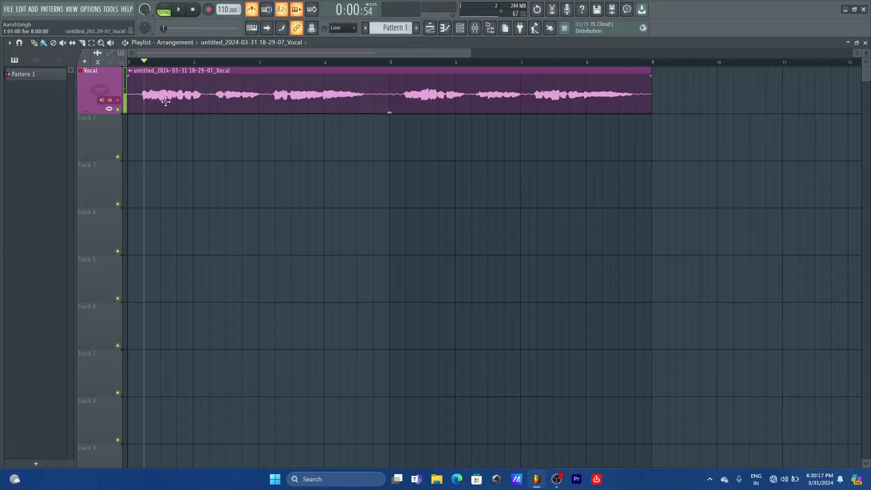
{"action": "left_click", "coordinate": [156, 85]}
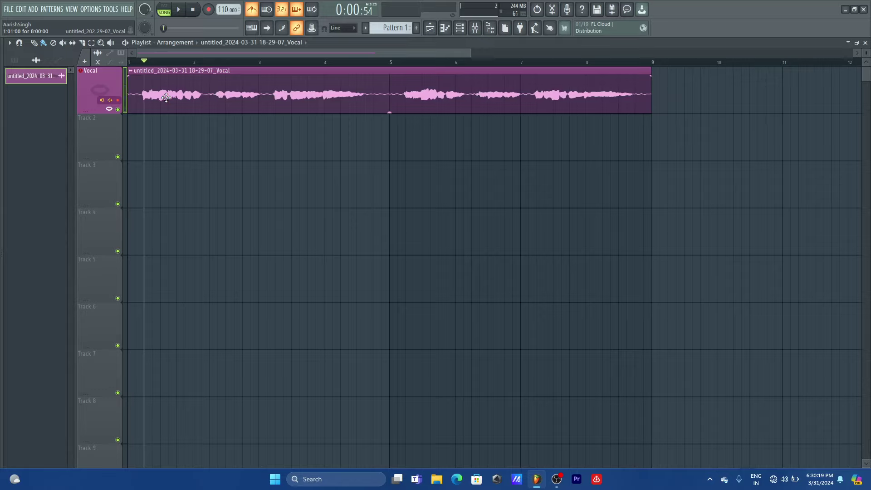
{"action": "left_click_drag", "start_coordinate": [166, 106], "coordinate": [173, 147]}
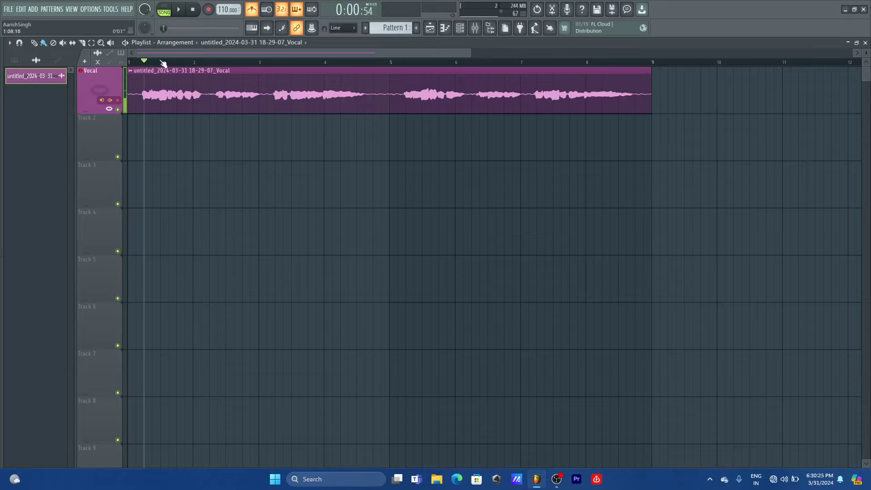
{"action": "left_click", "coordinate": [129, 62]}
{"action": "scroll", "coordinate": [355, 95], "scroll_direction": "down", "scroll_amount": 1}
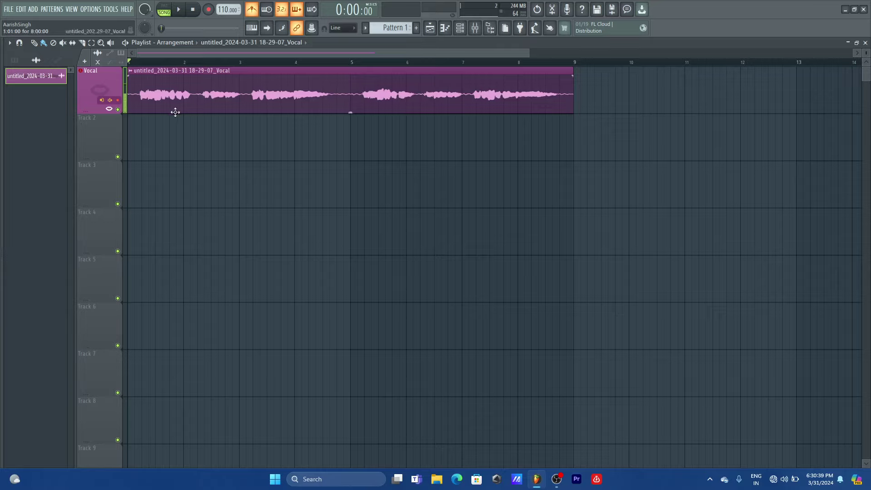
{"action": "right_click", "coordinate": [95, 116]}
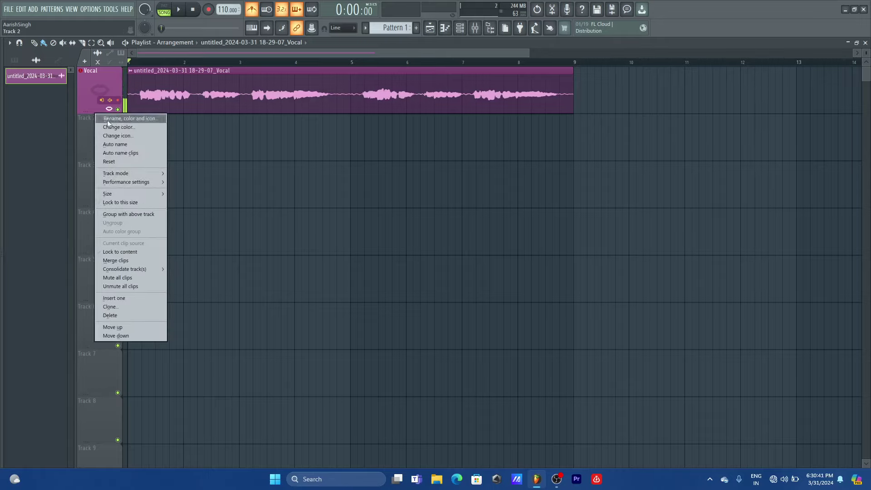
{"action": "left_click", "coordinate": [109, 127]}
{"action": "left_click", "coordinate": [228, 96]}
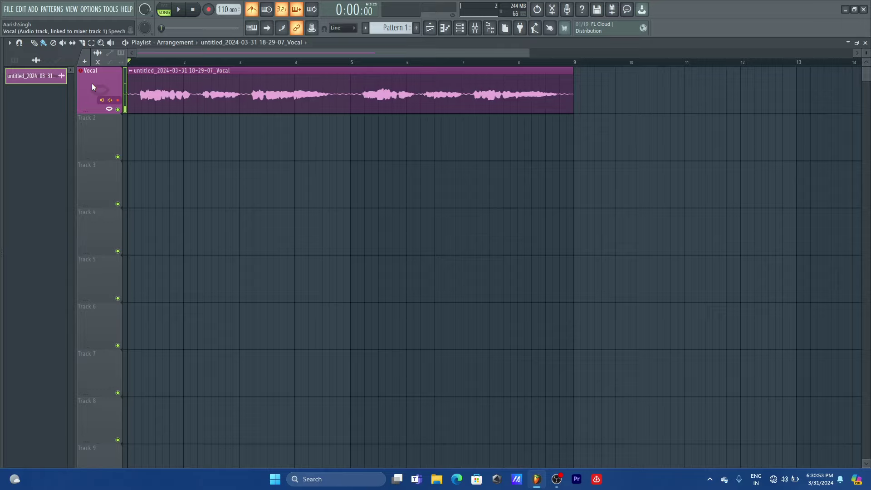
Record two more vocal takes, each nearly eight bars long, from the start of the arrangement beneath the first take
{"action": "key", "text": "space"}
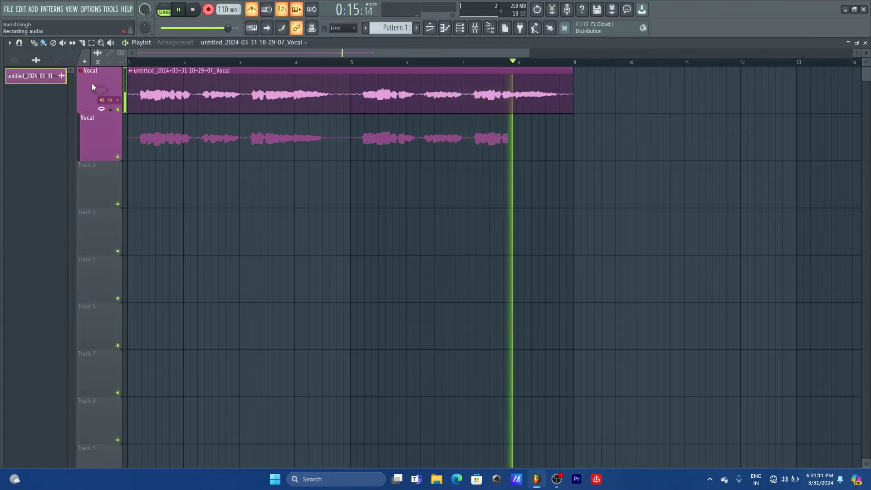
{"action": "key", "text": "space"}
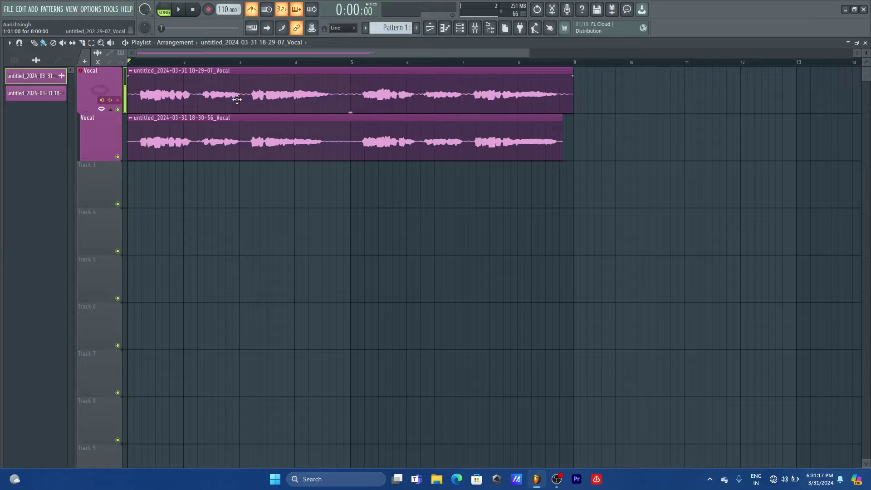
{"action": "key", "text": "ctrl+s"}
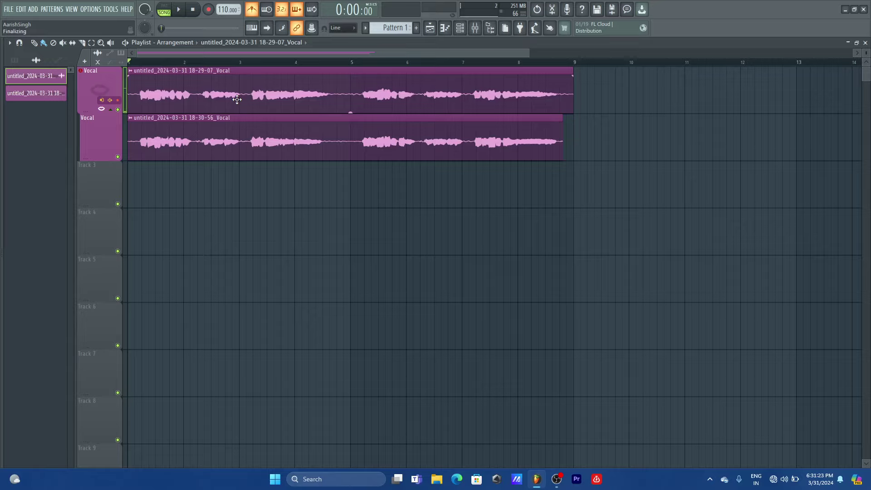
{"action": "key", "text": "r"}
{"action": "key", "text": "space"}
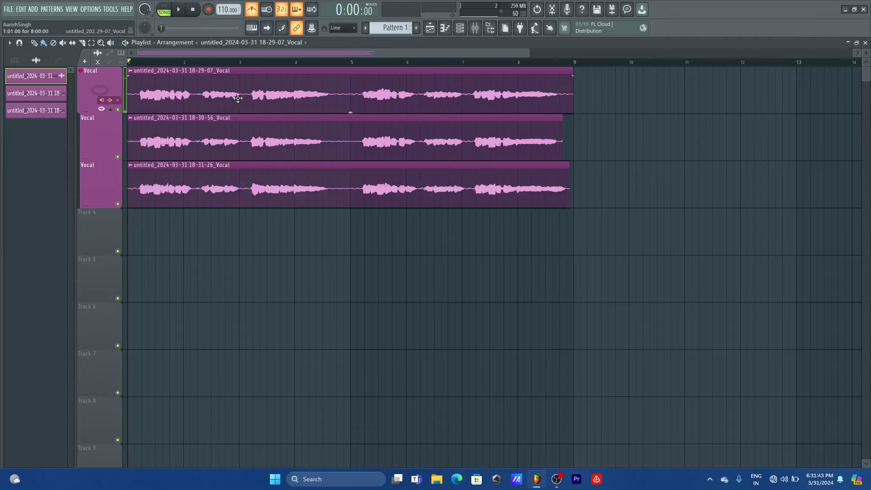
Rename the second take's track as Vocal left and the third take's track as Vocal R
{"action": "double_click", "coordinate": [105, 130]}
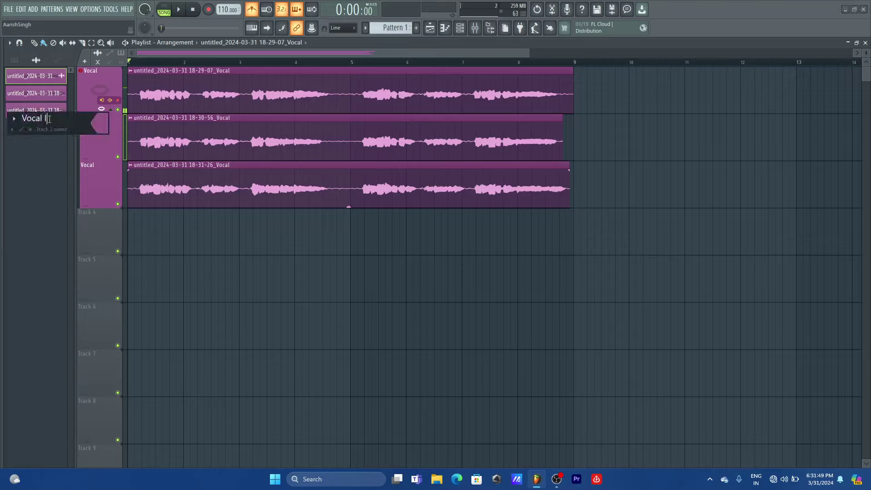
{"action": "key", "text": "Return"}
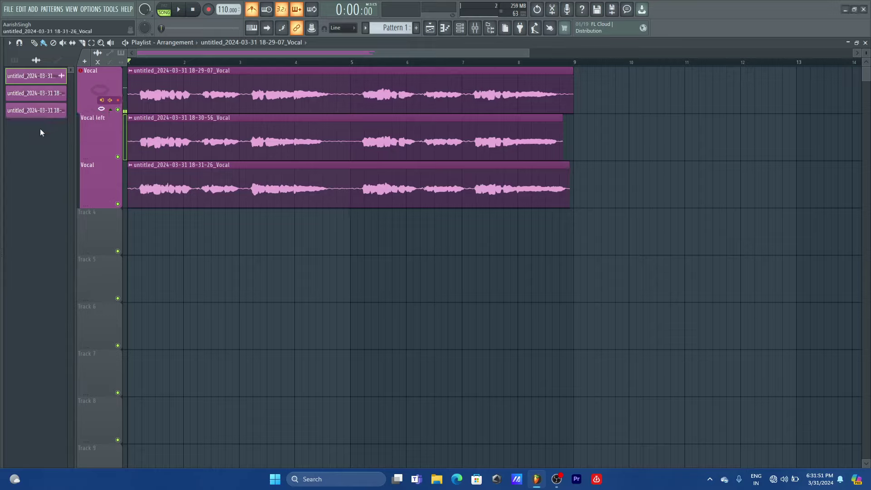
{"action": "double_click", "coordinate": [88, 185]}
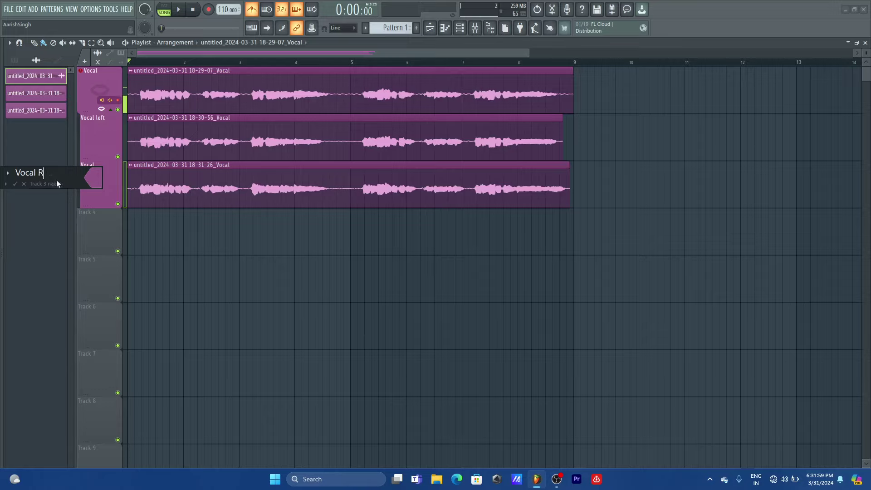
{"action": "type", "text": "R"}
{"action": "key", "text": "Return"}
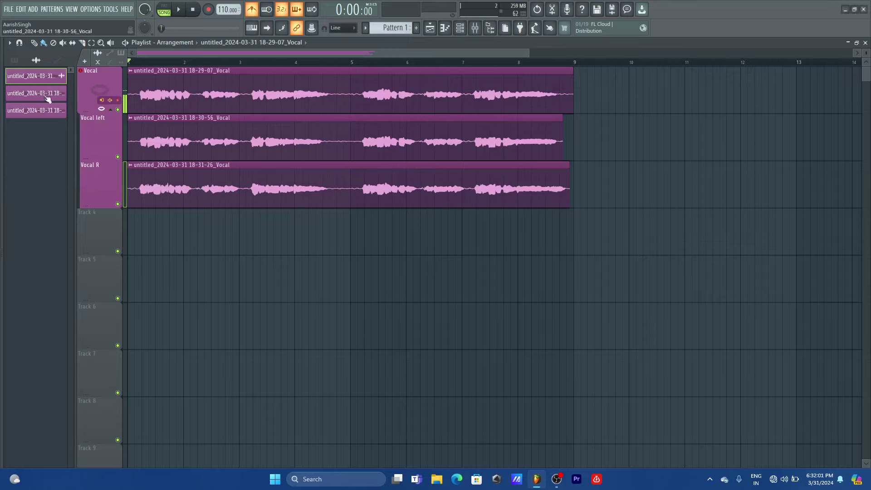
Shorten the name of the second take's track to Vocal L
{"action": "double_click", "coordinate": [91, 145]}
{"action": "left_click", "coordinate": [58, 131]}
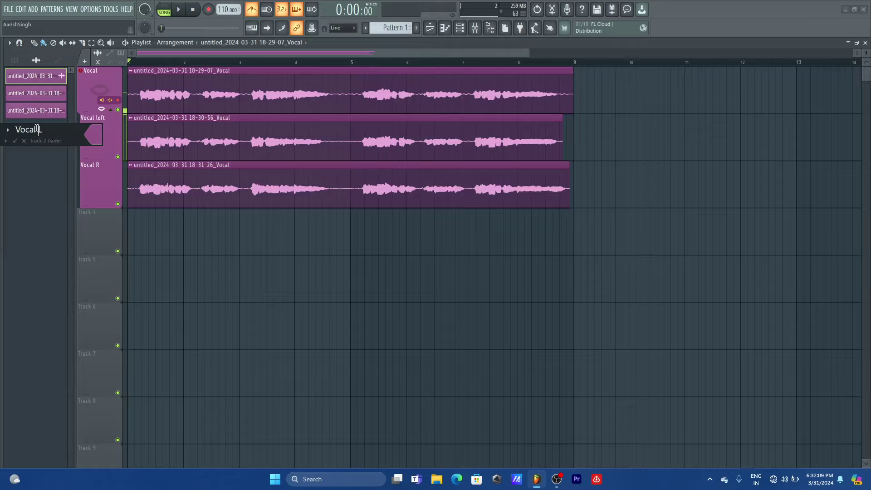
{"action": "type", "text": "L"}
{"action": "key", "text": "Return"}
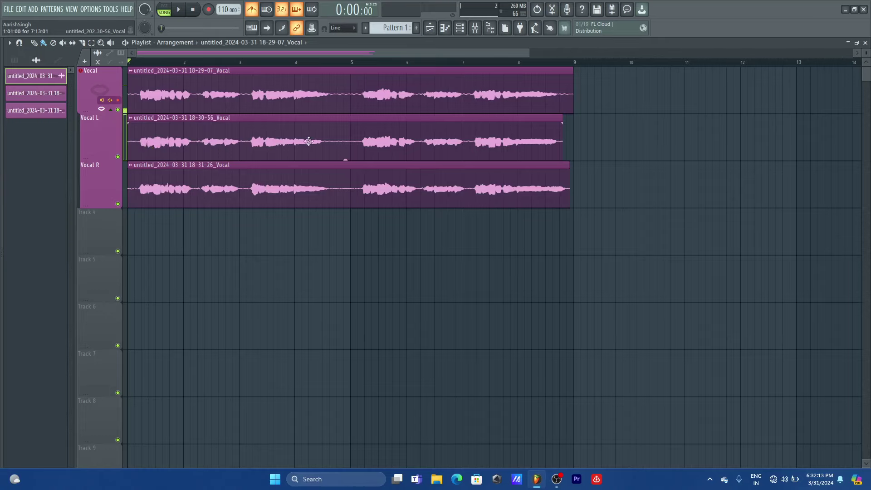
Pan the Vocal L clip's channel 41% left and the Vocal R clip's channel 49% right
{"action": "double_click", "coordinate": [205, 140]}
{"action": "left_click_drag", "start_coordinate": [227, 149], "coordinate": [425, 175]}
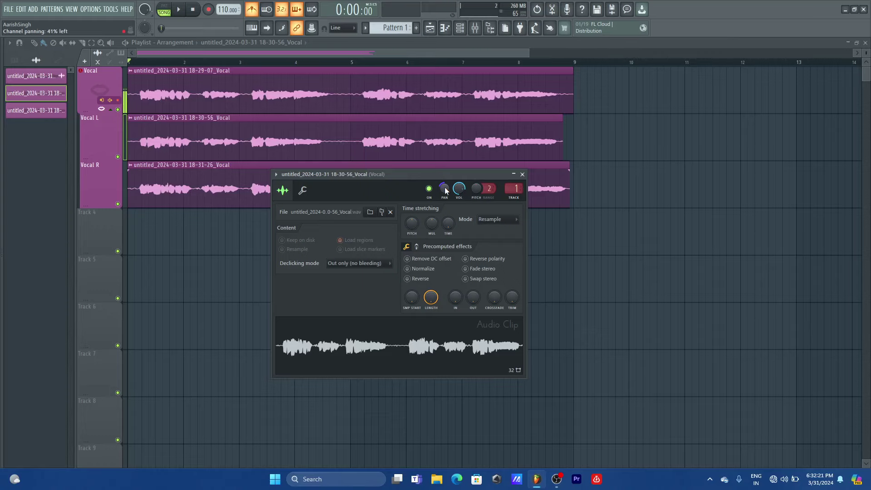
{"action": "left_click", "coordinate": [522, 174]}
{"action": "double_click", "coordinate": [331, 189]}
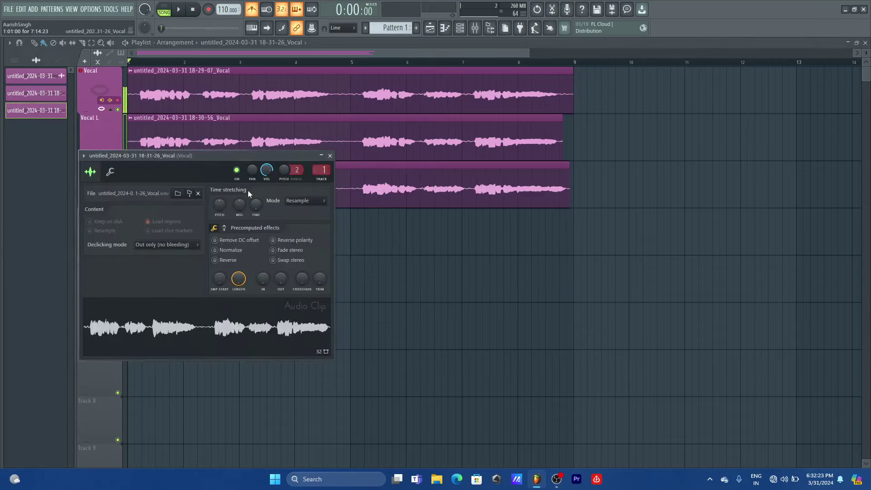
{"action": "left_click_drag", "start_coordinate": [252, 170], "coordinate": [252, 167]}
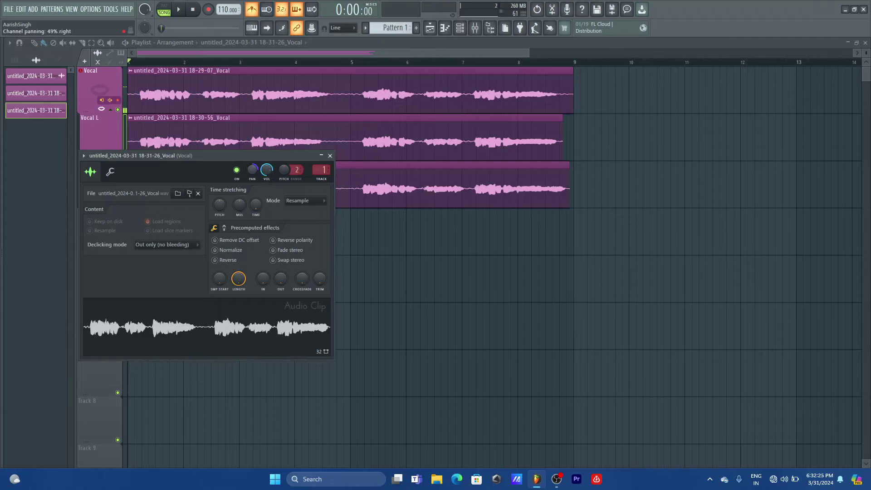
{"action": "left_click", "coordinate": [330, 156]}
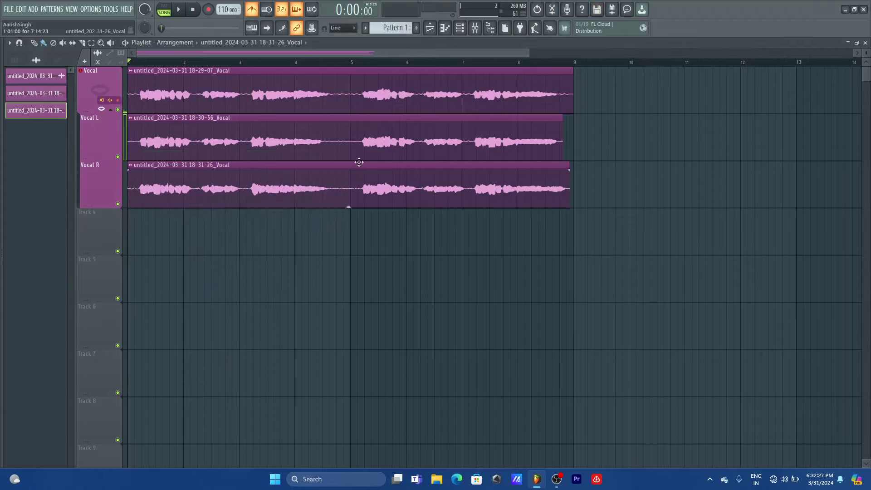
Reset the channel panning of the Vocal L and Vocal R clips to centre
{"action": "double_click", "coordinate": [330, 136]}
{"action": "right_click", "coordinate": [444, 192]}
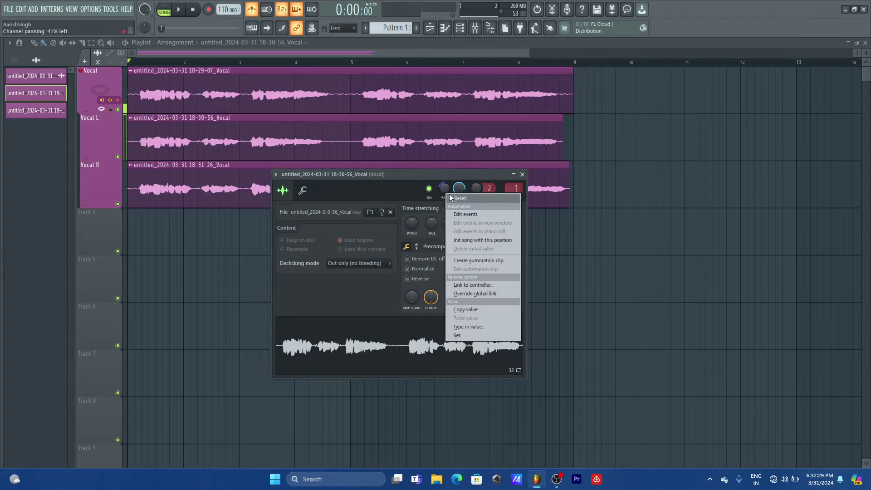
{"action": "left_click", "coordinate": [237, 182]}
{"action": "double_click", "coordinate": [237, 182]}
{"action": "right_click", "coordinate": [256, 178]}
{"action": "left_click", "coordinate": [259, 180]}
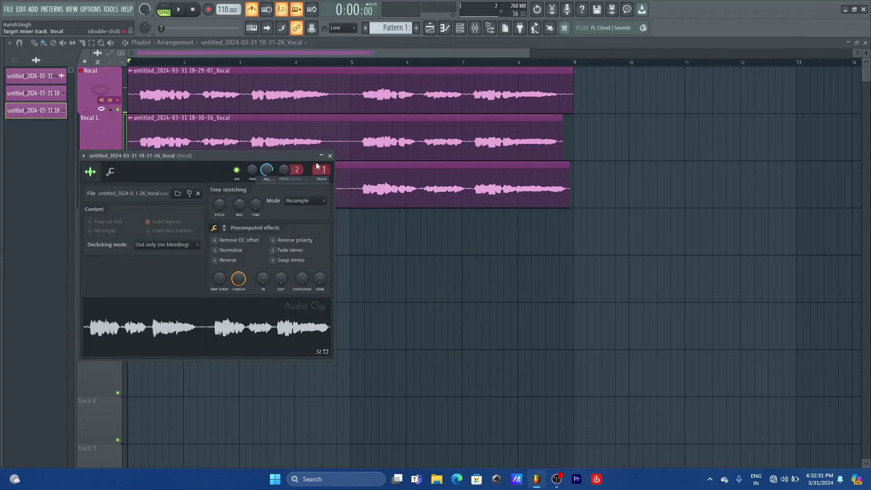
{"action": "left_click", "coordinate": [330, 156]}
Show the mixer and play back all three vocal takes together to check their combined level
{"action": "left_click", "coordinate": [474, 28]}
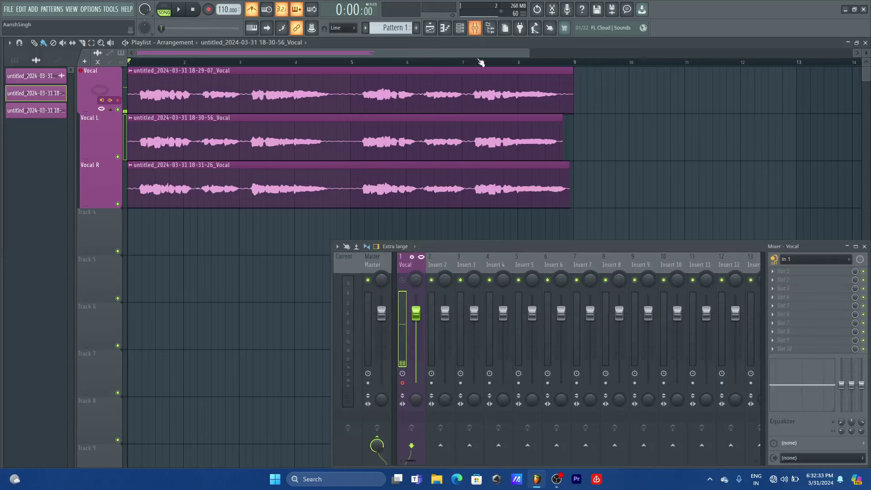
{"action": "key", "text": "space"}
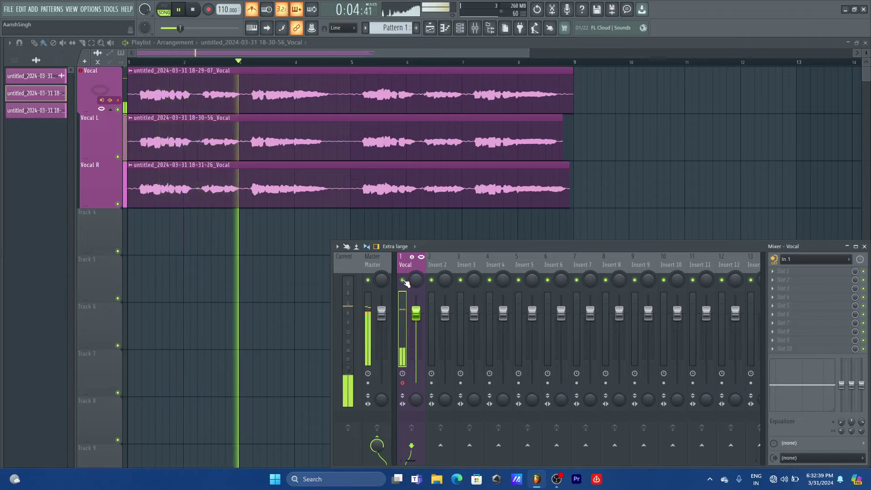
{"action": "key", "text": "space"}
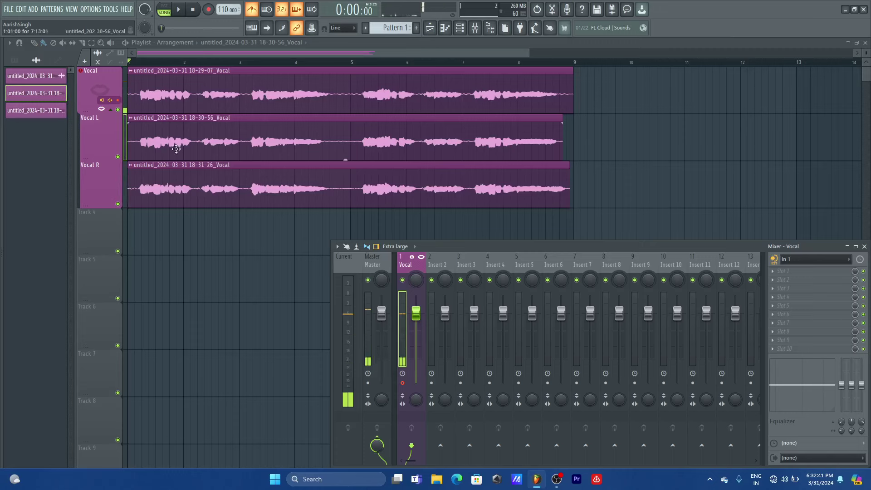
Mute the Vocal L and Vocal R tracks and play back the main Vocal take alone, watching its mixer level
{"action": "left_click", "coordinate": [117, 156]}
{"action": "left_click", "coordinate": [117, 204]}
{"action": "left_click", "coordinate": [475, 30]}
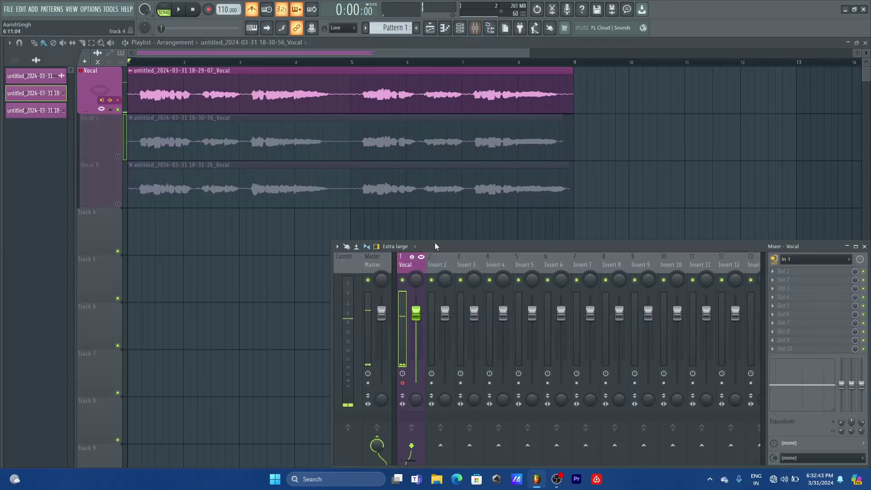
{"action": "left_click", "coordinate": [195, 78]}
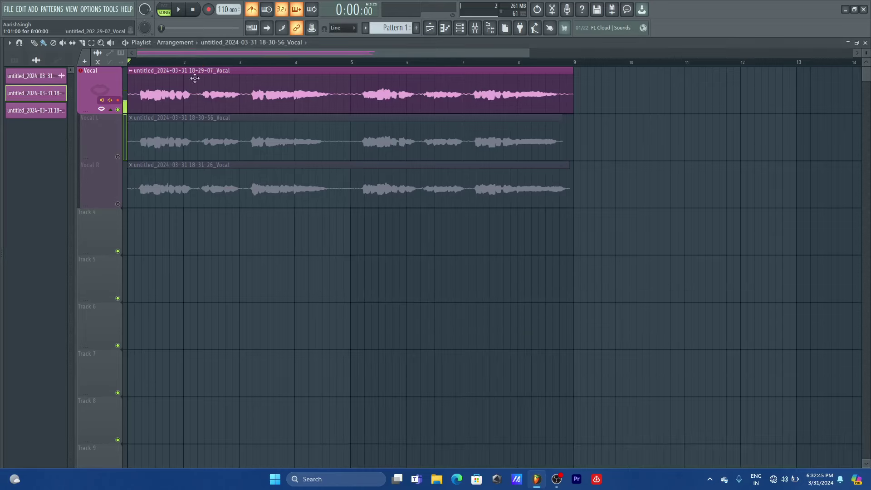
{"action": "key", "text": "space"}
{"action": "key", "text": "space"}
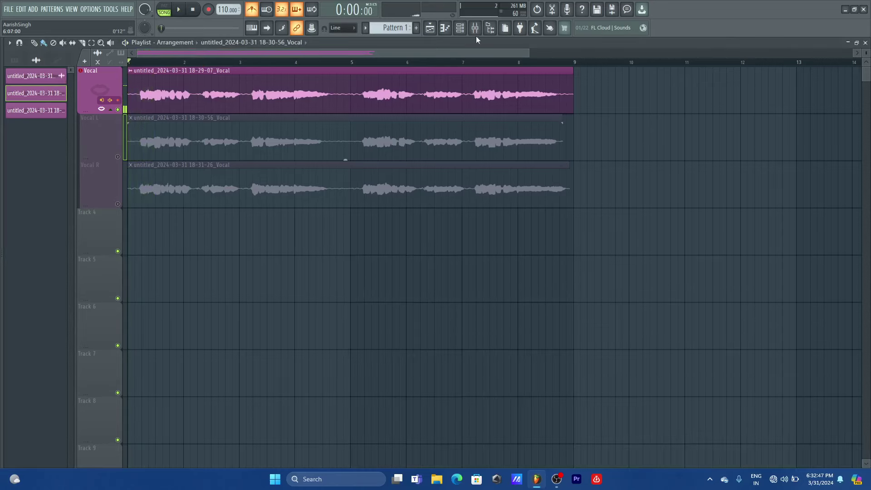
{"action": "left_click", "coordinate": [476, 29]}
{"action": "left_click", "coordinate": [403, 280]}
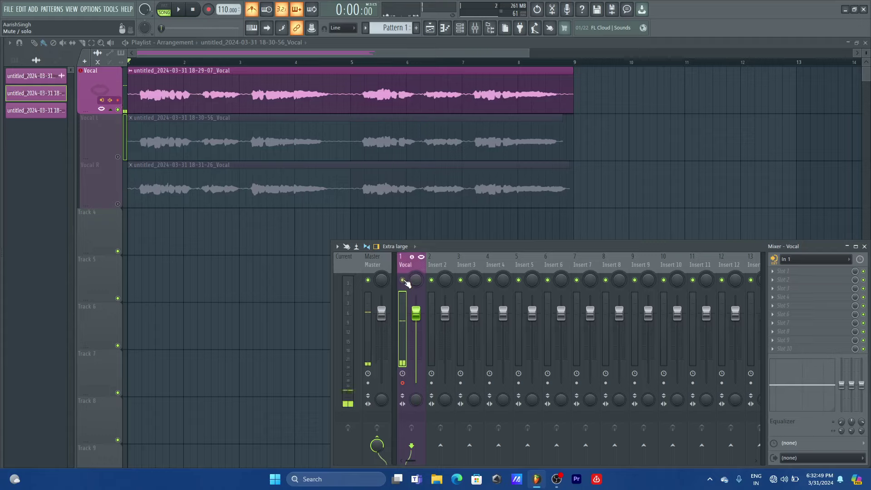
{"action": "key", "text": "space"}
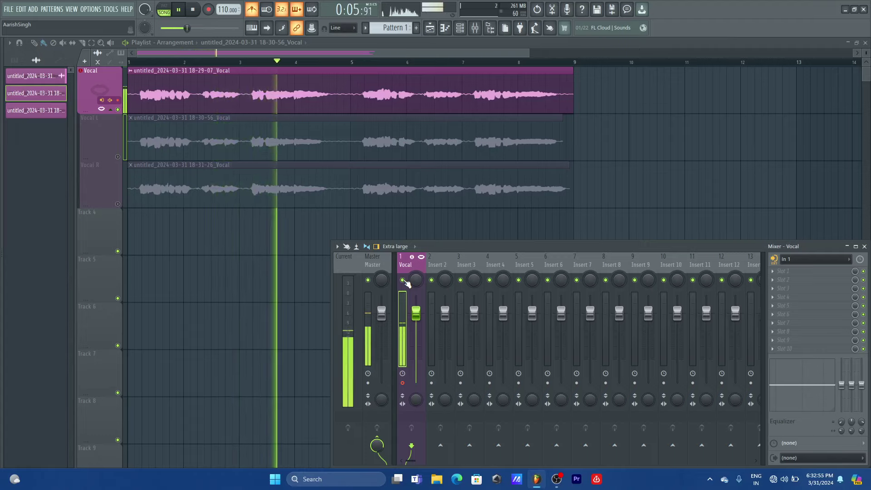
{"action": "key", "text": "space"}
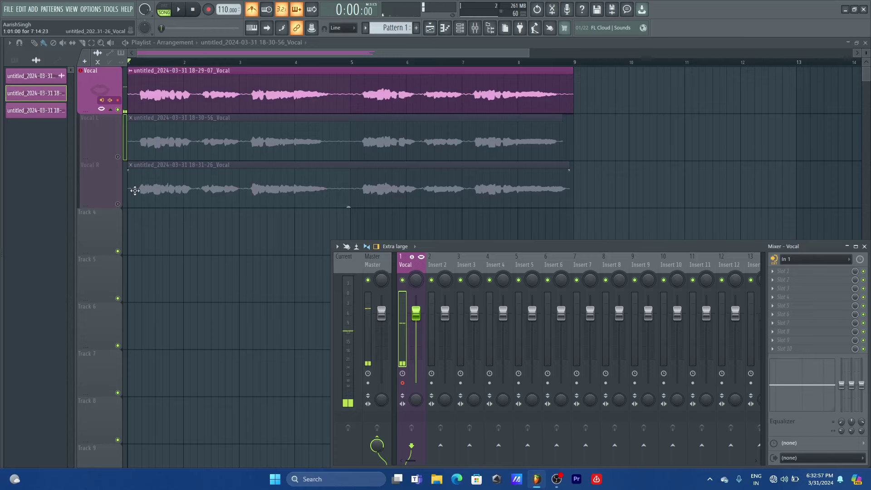
Unmute the Vocal L and Vocal R tracks and play back the full vocal stack with the mixer shown
{"action": "left_click", "coordinate": [117, 157]}
{"action": "left_click", "coordinate": [117, 203]}
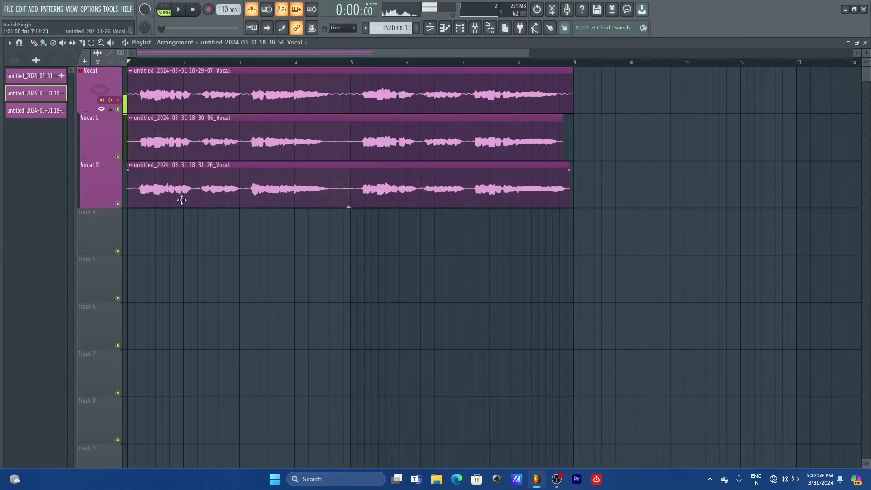
{"action": "left_click", "coordinate": [475, 28]}
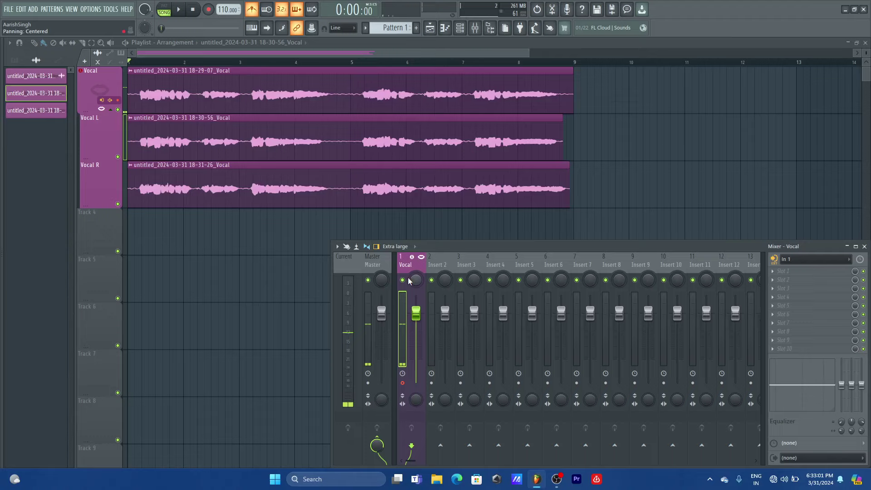
{"action": "key", "text": "space"}
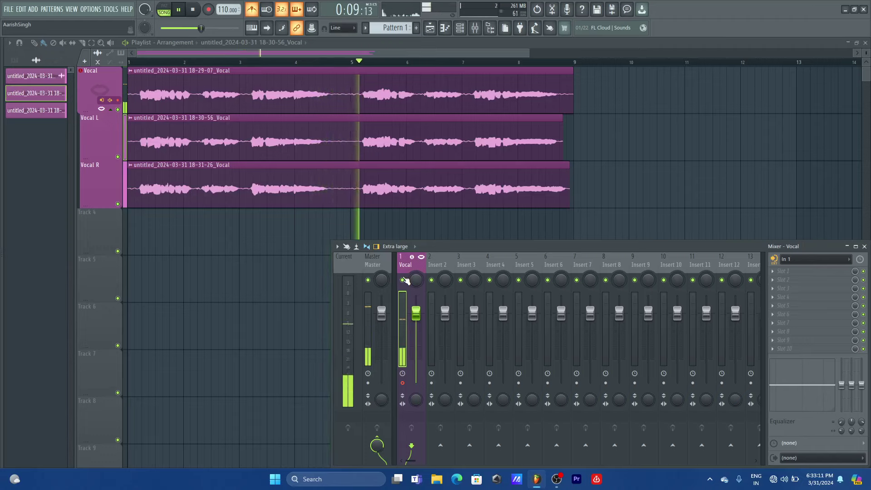
{"action": "key", "text": "space"}
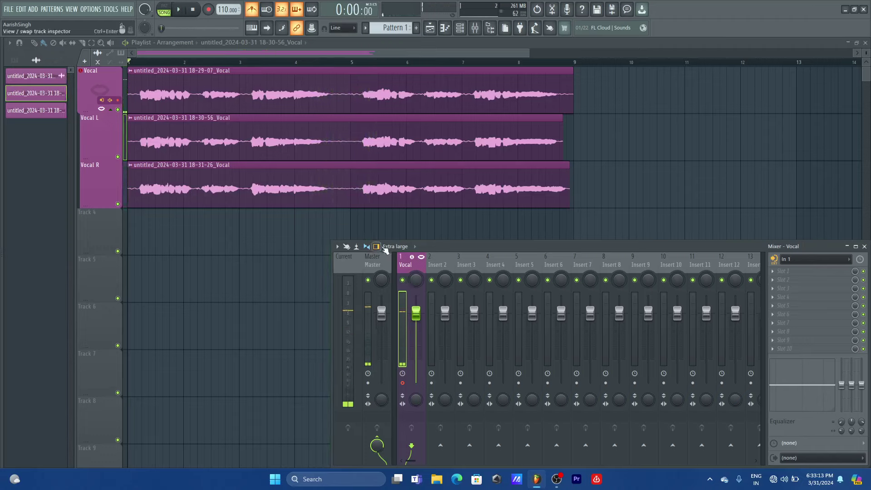
Pan the Vocal L clip's channel partly left and the Vocal R clip's channel 47% right
{"action": "left_click", "coordinate": [244, 56]}
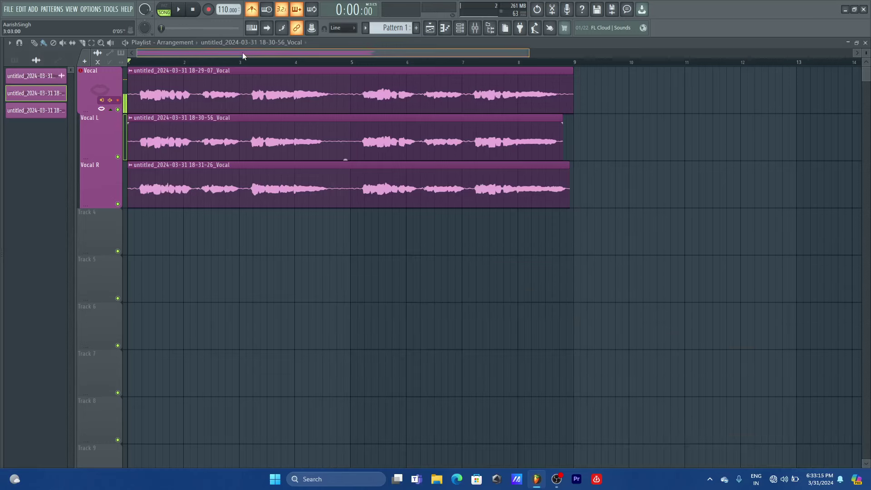
{"action": "double_click", "coordinate": [217, 140]}
{"action": "left_click_drag", "start_coordinate": [444, 188], "coordinate": [444, 196]}
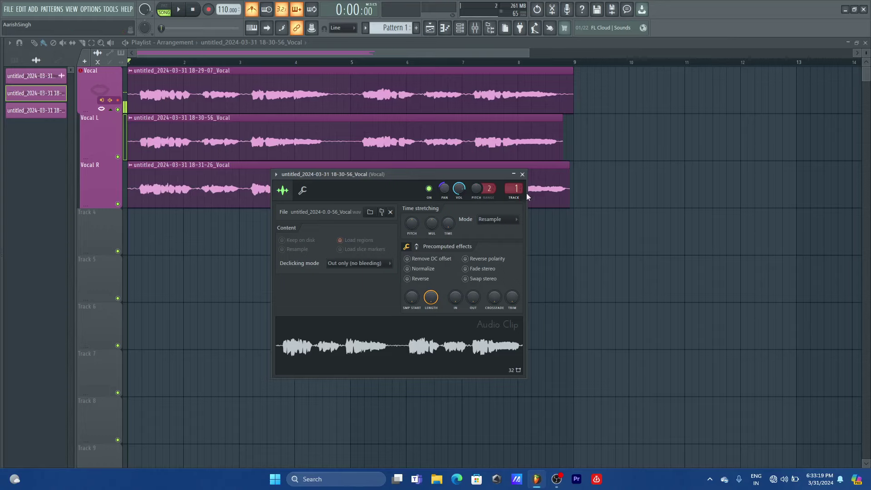
{"action": "left_click", "coordinate": [522, 174]}
{"action": "double_click", "coordinate": [306, 183]}
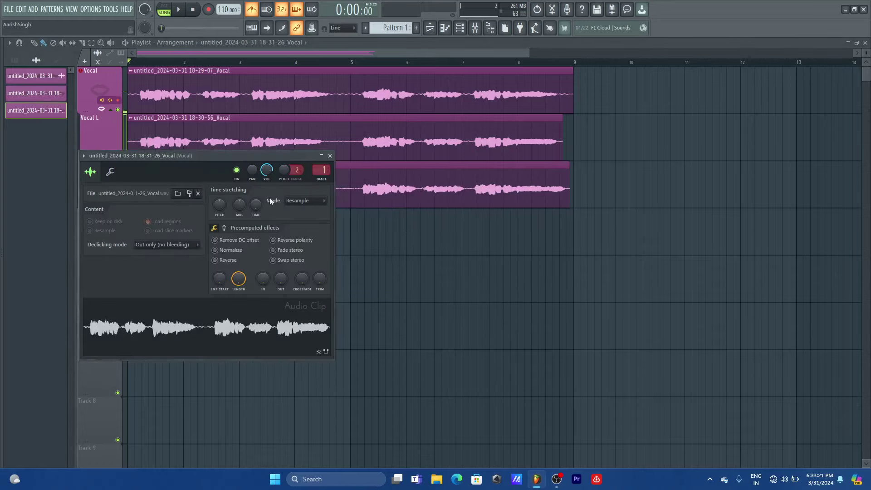
{"action": "left_click_drag", "start_coordinate": [252, 169], "coordinate": [252, 159]}
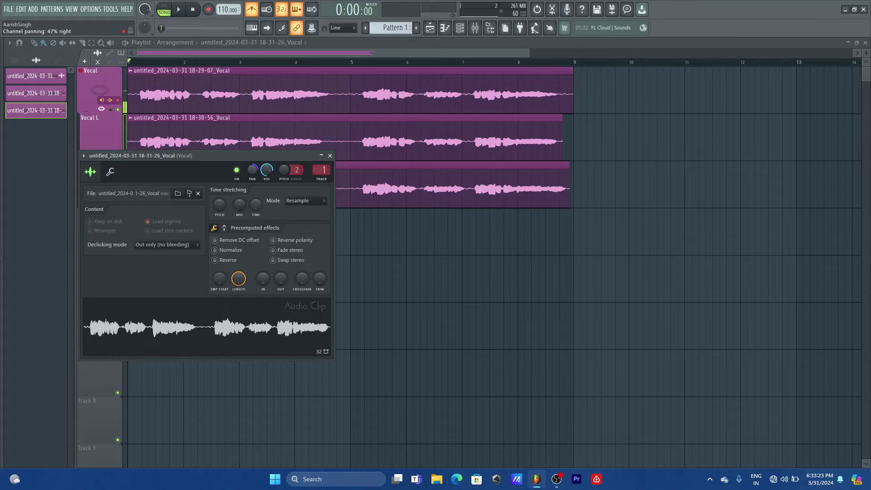
{"action": "left_click", "coordinate": [330, 156]}
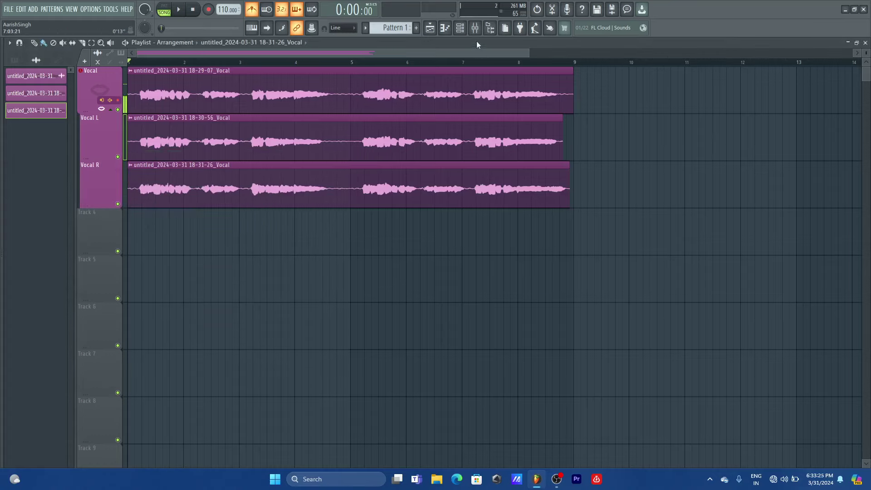
Play back the panned three-take vocal stack with the mixer shown
{"action": "left_click", "coordinate": [475, 28]}
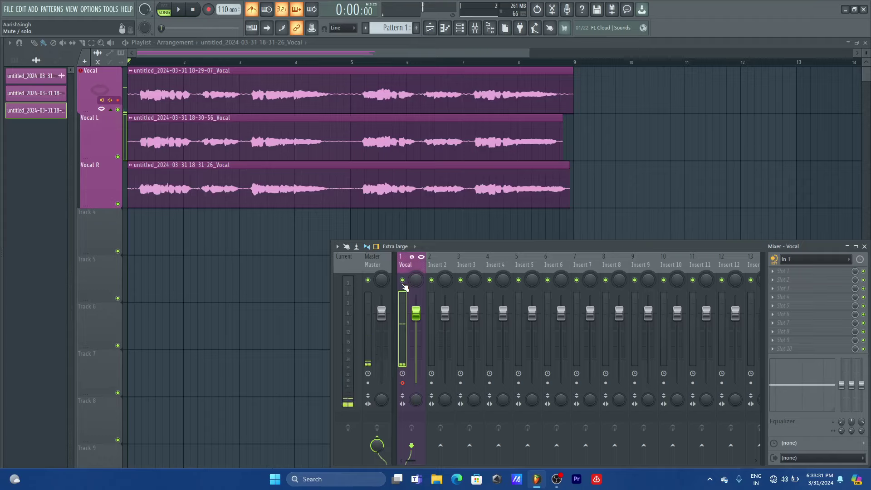
{"action": "key", "text": "space"}
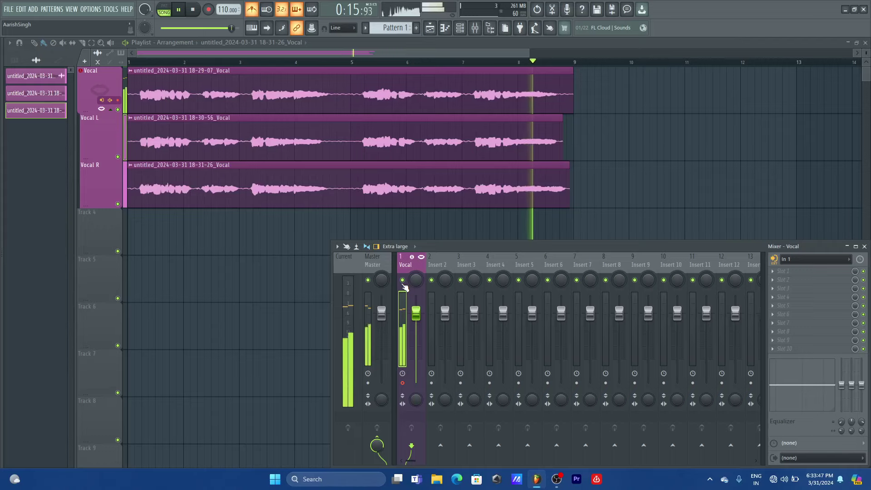
{"action": "key", "text": "space"}
{"action": "left_click", "coordinate": [402, 280]}
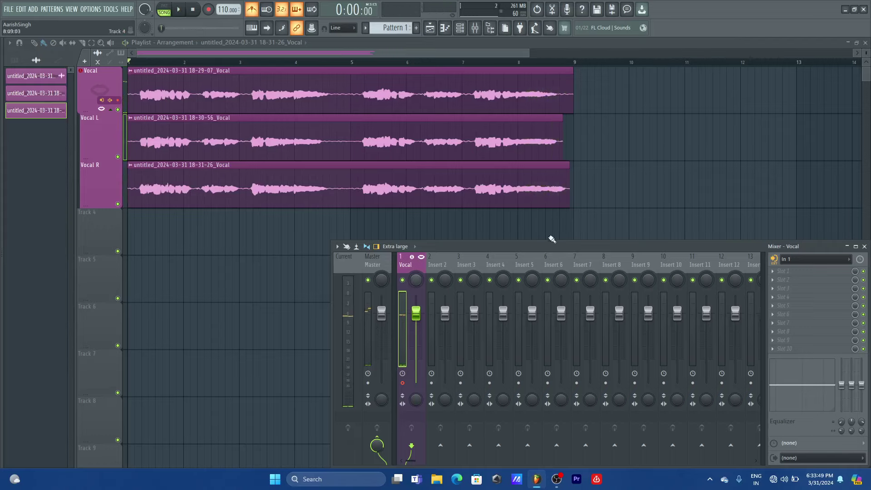
Extend the end of the Vocal L clip so that it is about 8 bars long
{"action": "key", "text": "F9"}
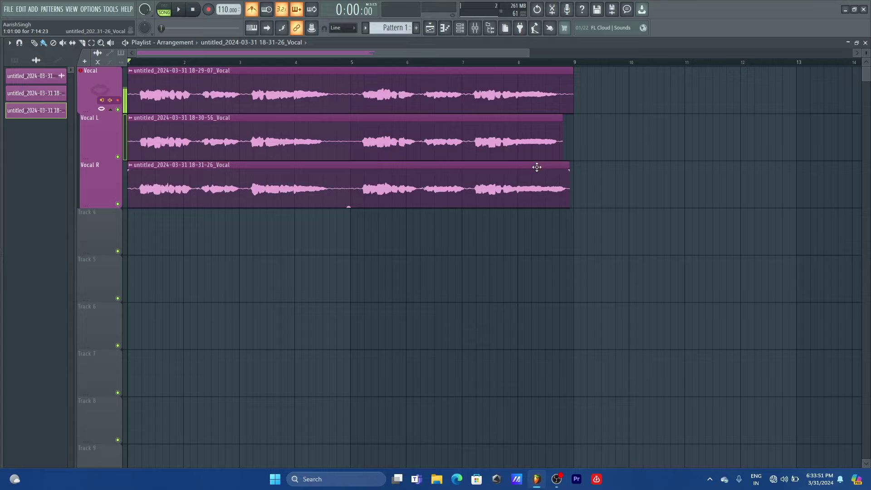
{"action": "left_click_drag", "start_coordinate": [562, 120], "coordinate": [568, 120]}
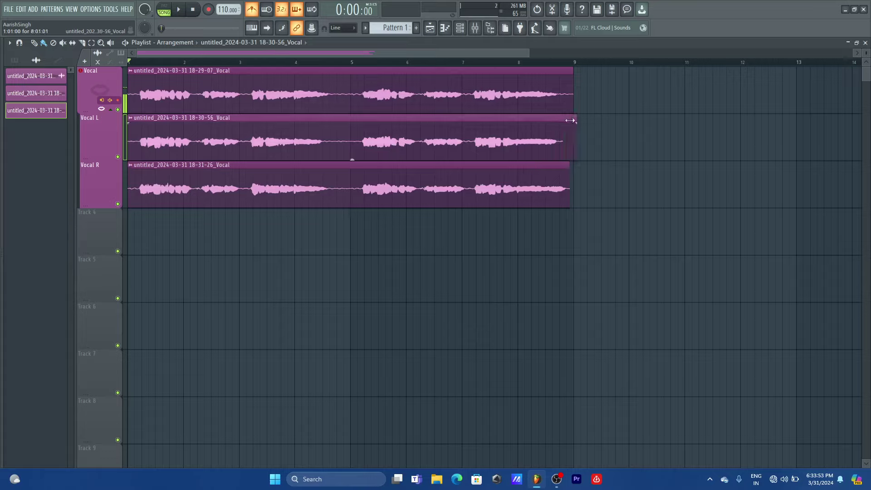
{"action": "right_click", "coordinate": [572, 86]}
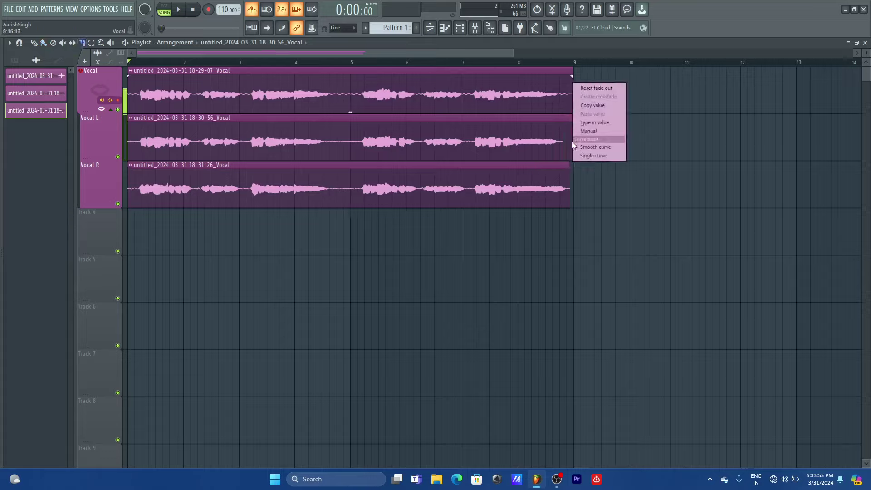
{"action": "left_click", "coordinate": [568, 75]}
{"action": "right_click", "coordinate": [575, 71]}
{"action": "left_click", "coordinate": [574, 67]}
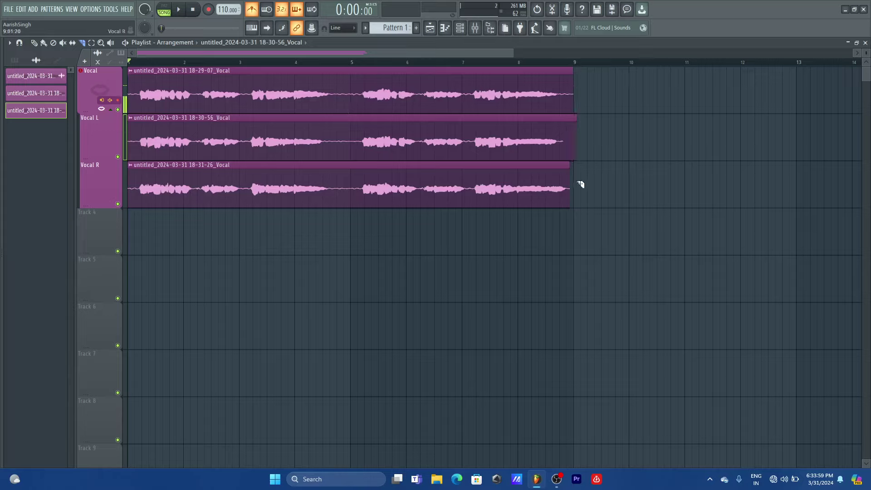
{"action": "right_click", "coordinate": [572, 78]}
{"action": "left_click", "coordinate": [577, 86]}
Preview the start of the vocal stack and record another full vocal take onto the track below Vocal R
{"action": "key", "text": "space"}
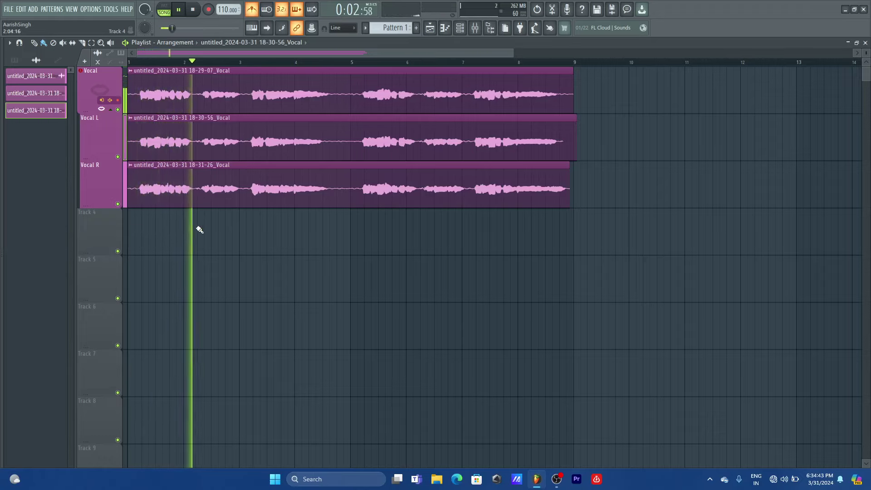
{"action": "key", "text": "space"}
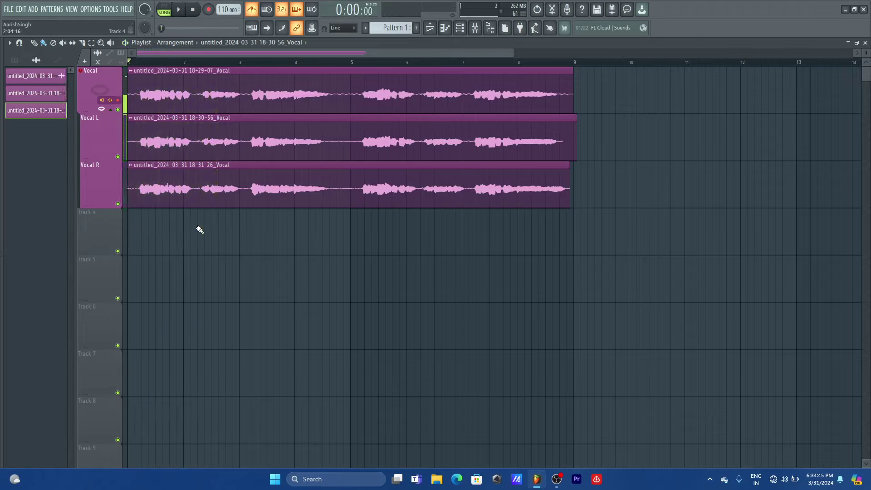
{"action": "left_click", "coordinate": [474, 28]}
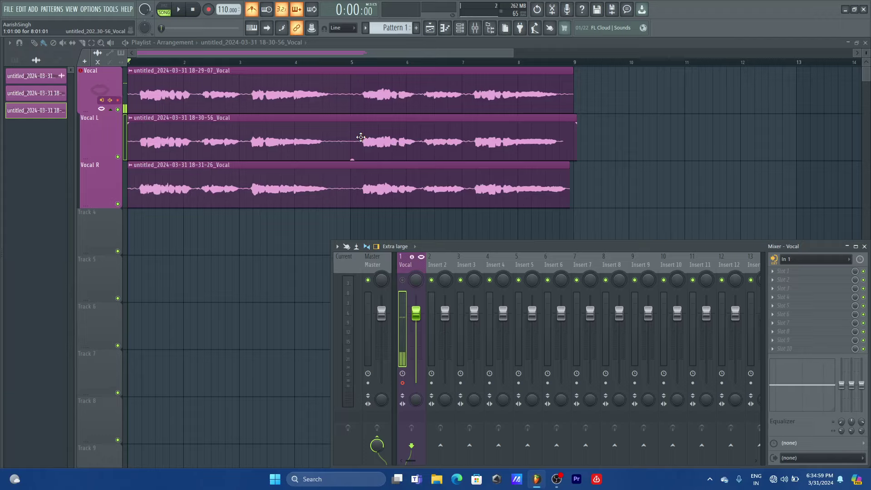
{"action": "key", "text": "space"}
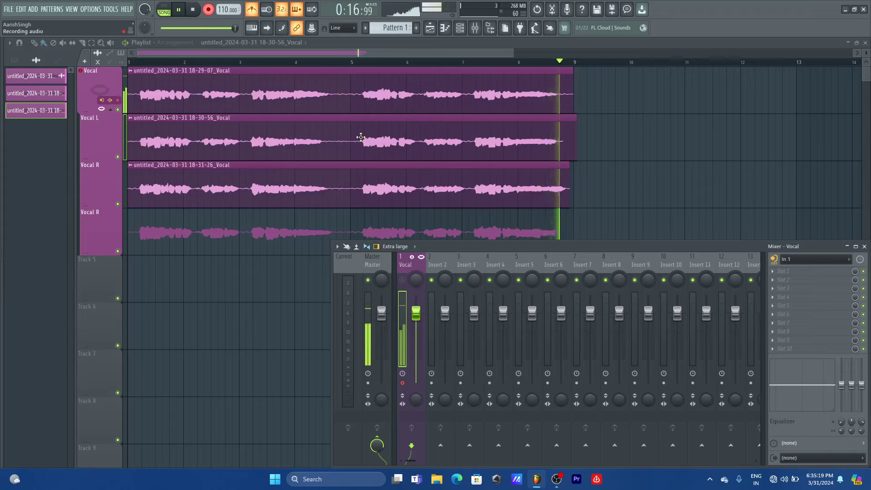
{"action": "key", "text": "space"}
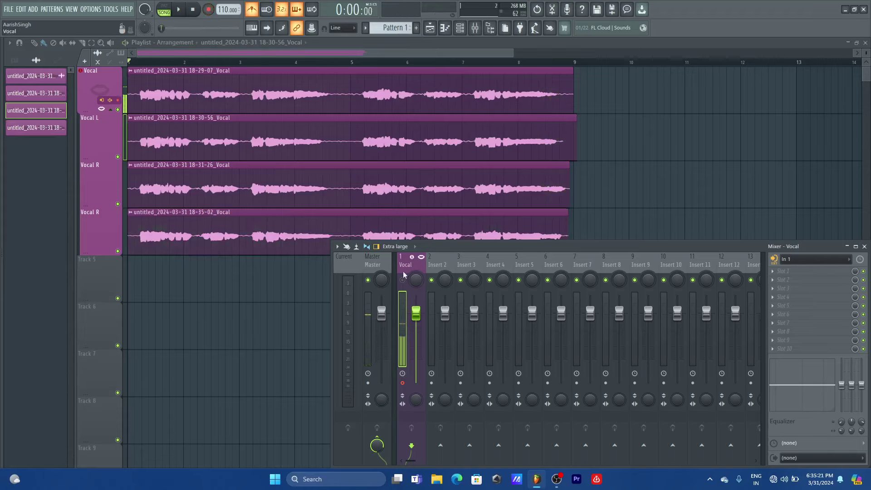
Rename the newly recorded fourth track as OCTAVE UP
{"action": "left_click", "coordinate": [100, 231]}
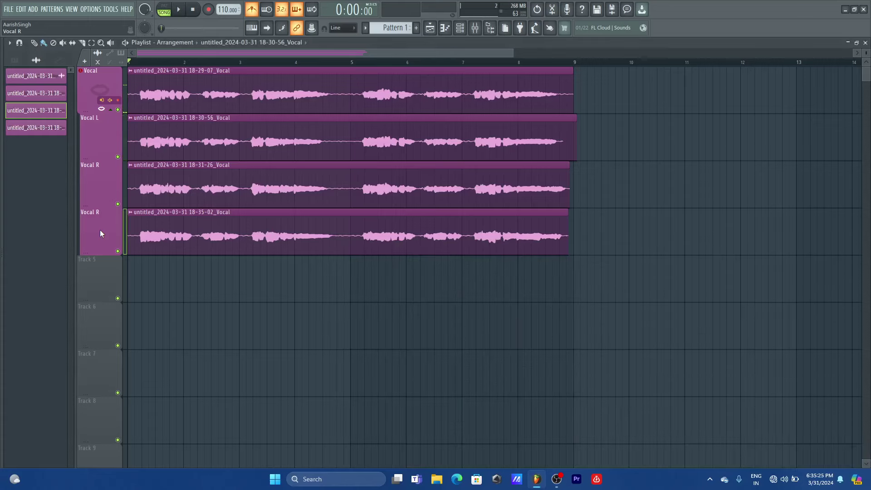
{"action": "double_click", "coordinate": [100, 234]}
{"action": "type", "text": "OCT"}
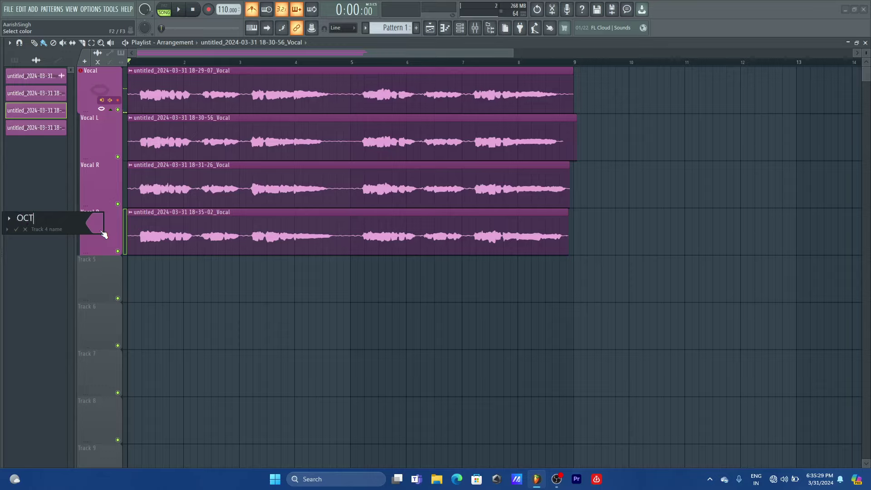
{"action": "type", "text": "AVE"}
{"action": "type", "text": "UP"}
{"action": "key", "text": "Return"}
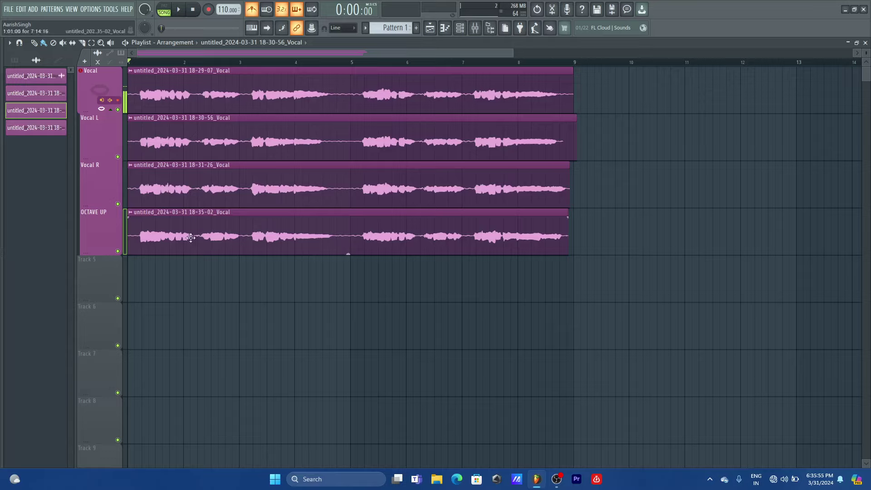
Play back the first bars of the vocal stack together with the OCTAVE UP take
{"action": "left_click", "coordinate": [475, 28]}
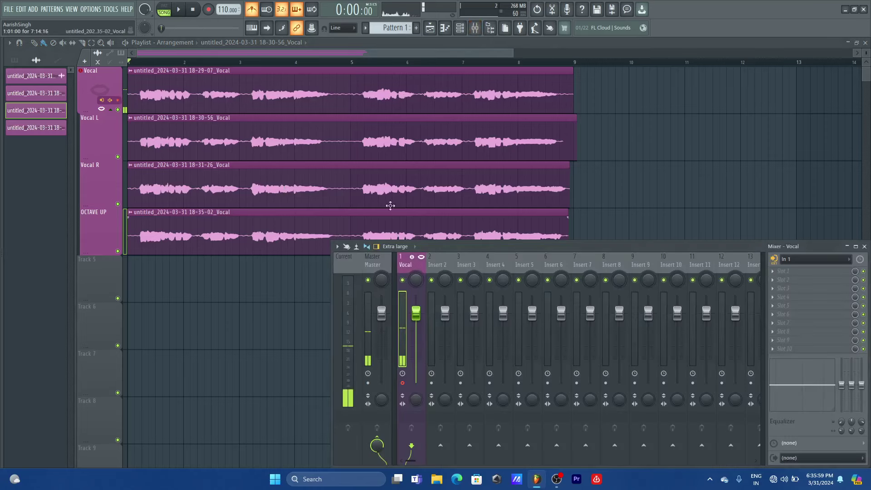
{"action": "key", "text": "F9"}
{"action": "key", "text": "space"}
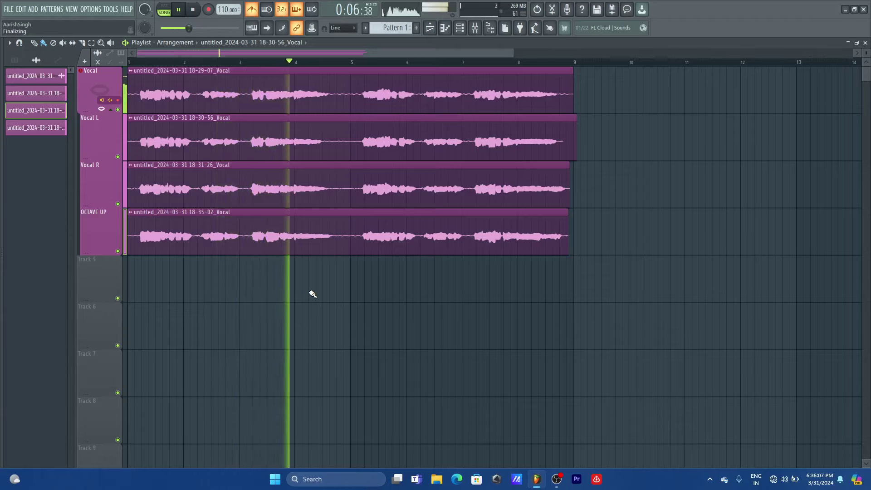
{"action": "key", "text": "space"}
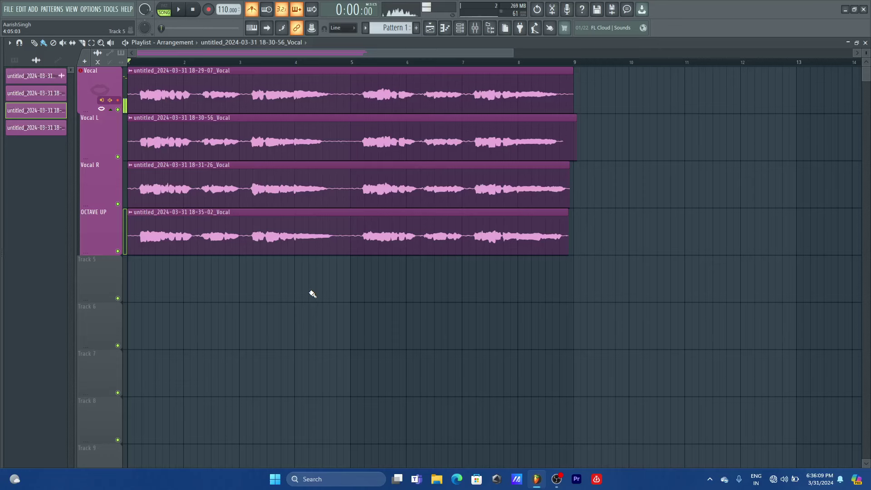
Replay the opening of the four-take stack, keeping the Vocal mixer channel unmuted only during playback
{"action": "left_click", "coordinate": [475, 28]}
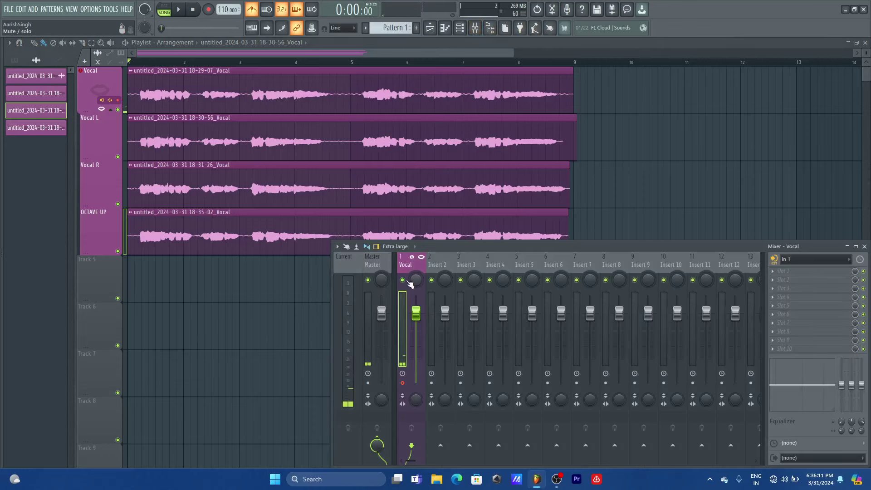
{"action": "key", "text": "F9"}
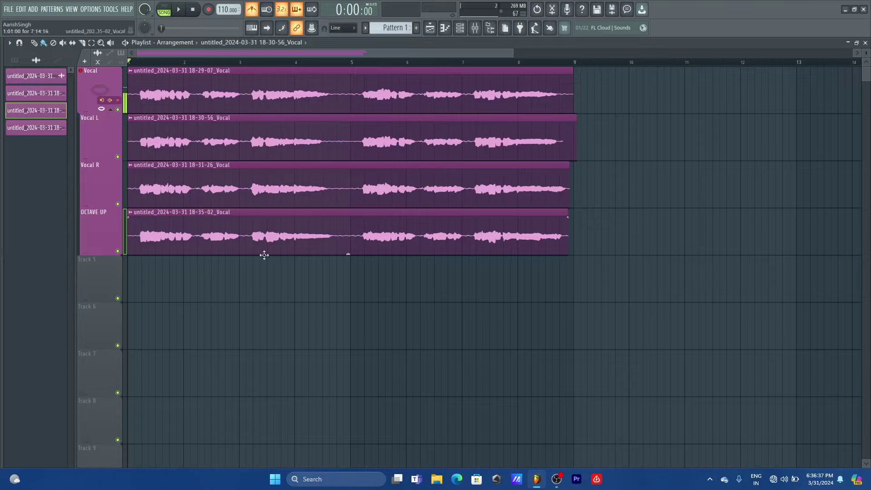
{"action": "left_click", "coordinate": [474, 27]}
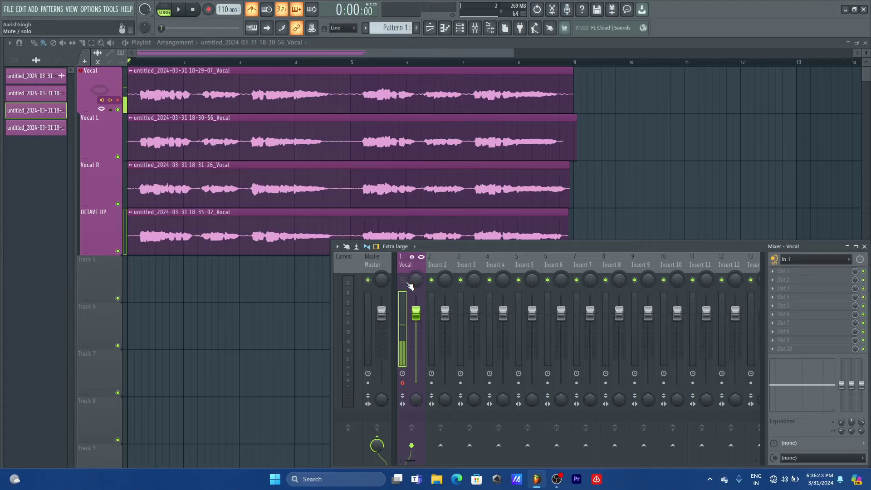
{"action": "key", "text": "F9"}
{"action": "key", "text": "space"}
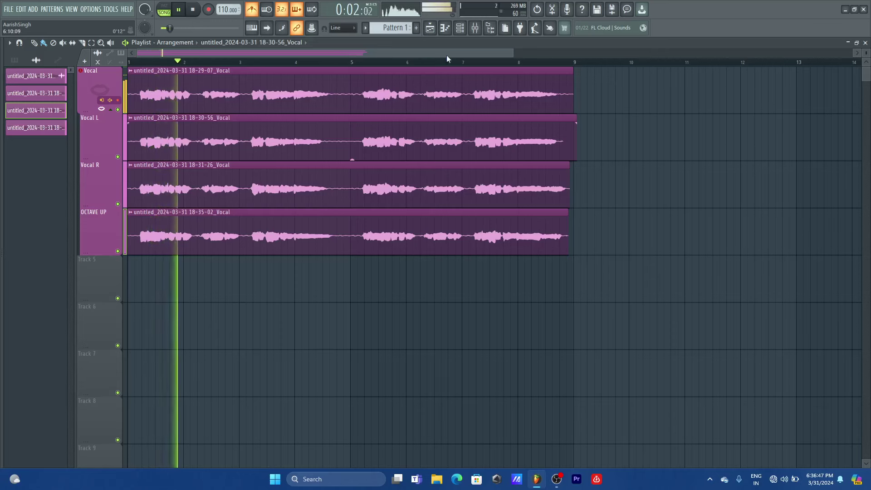
{"action": "left_click", "coordinate": [481, 33]}
{"action": "key", "text": "space"}
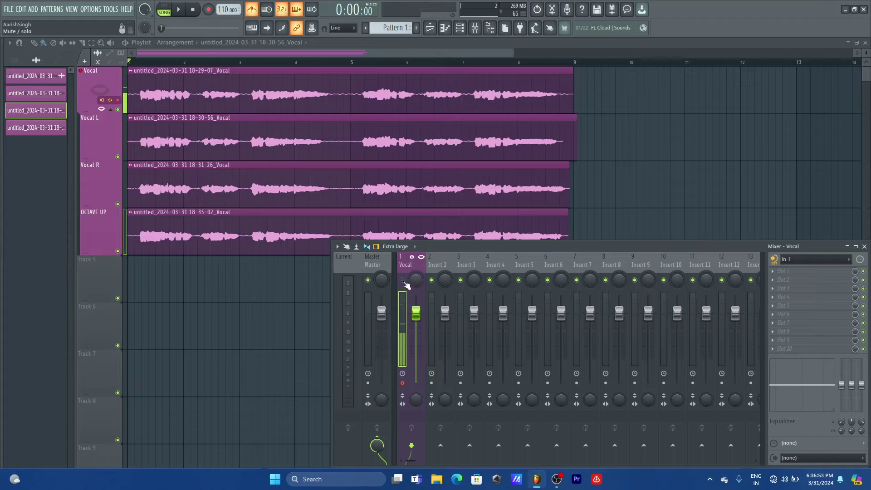
Record a second octave-up vocal take onto the track below OCTAVE UP
{"action": "key", "text": "F9"}
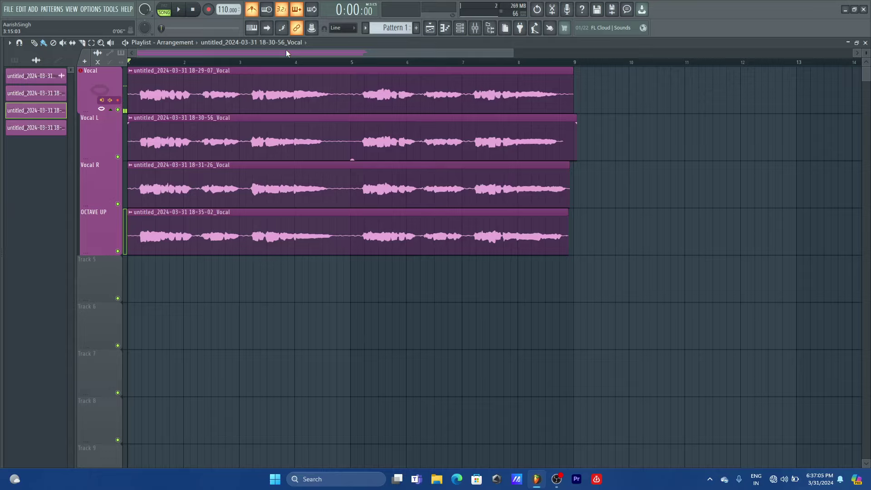
{"action": "key", "text": "ctrl+r"}
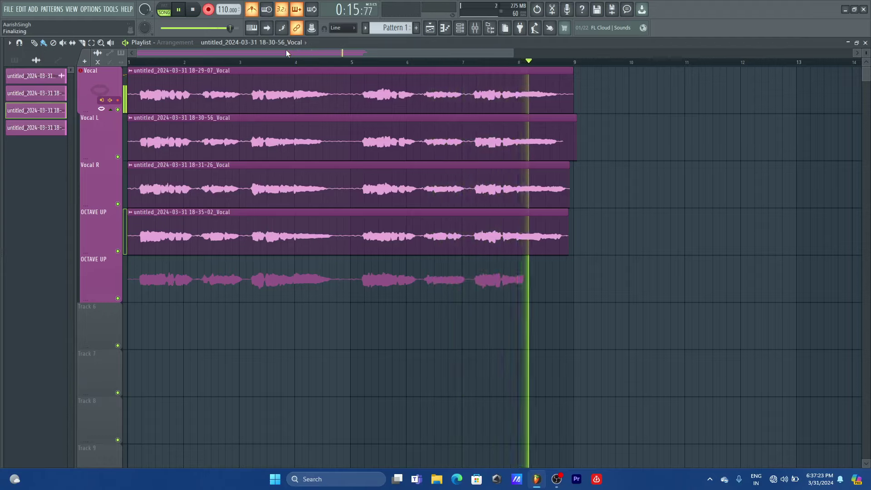
{"action": "key", "text": "space"}
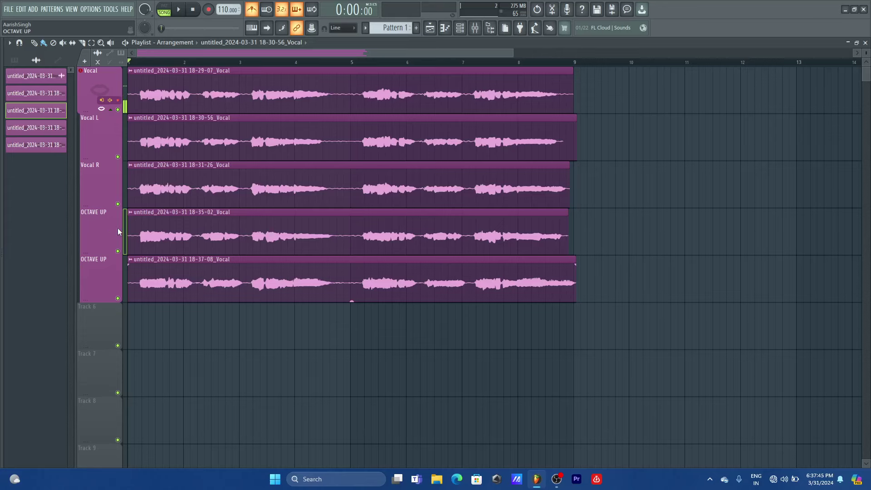
Unmute the Vocal mixer channel and play back the opening of the five-take vocal stack
{"action": "left_click", "coordinate": [476, 28]}
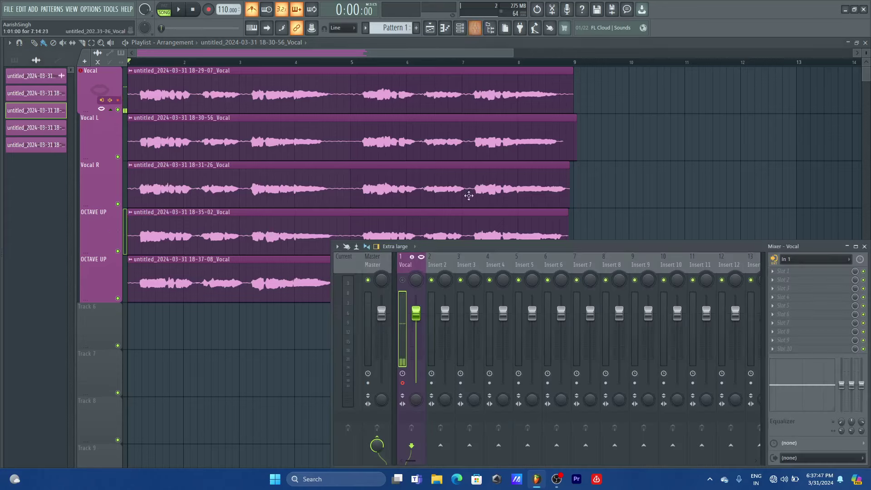
{"action": "key", "text": "space"}
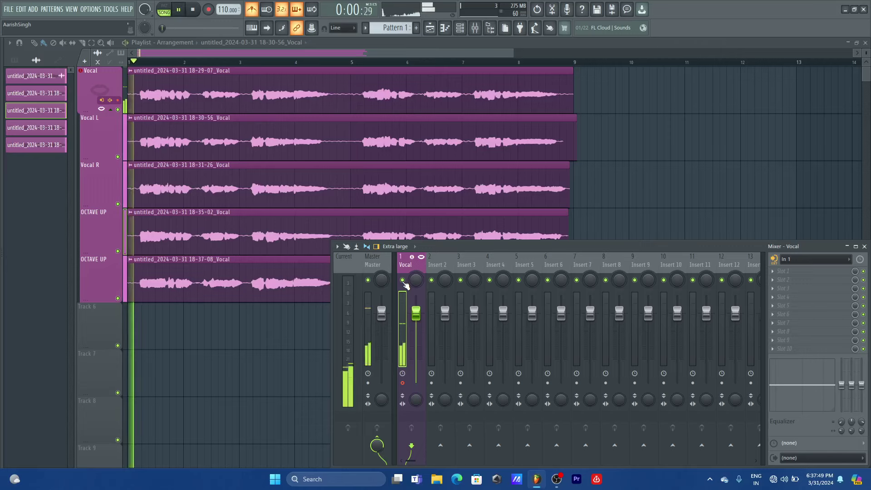
{"action": "left_click", "coordinate": [331, 53]}
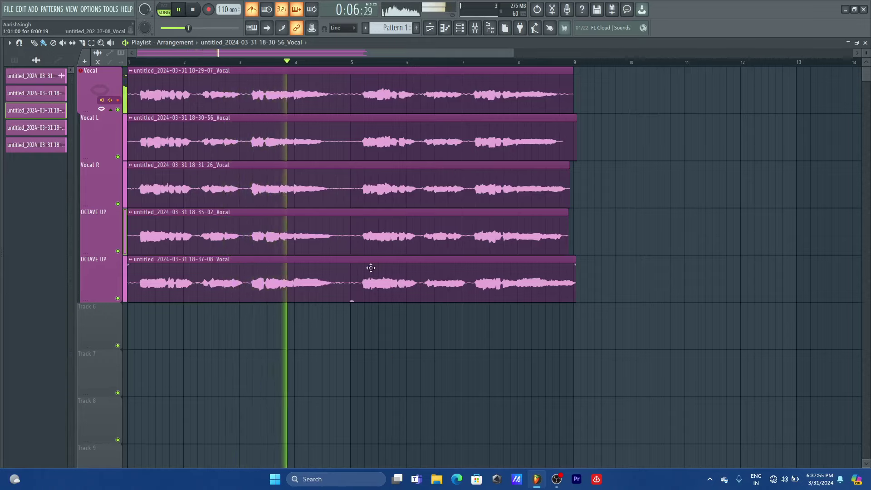
{"action": "key", "text": "space"}
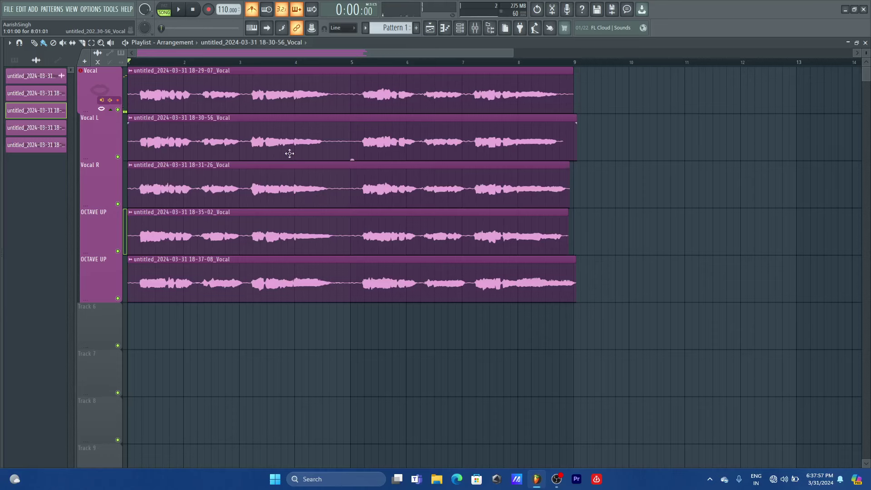
Mute the Vocal mixer channel and check the channel settings of the first OCTAVE UP clip
{"action": "left_click", "coordinate": [474, 28]}
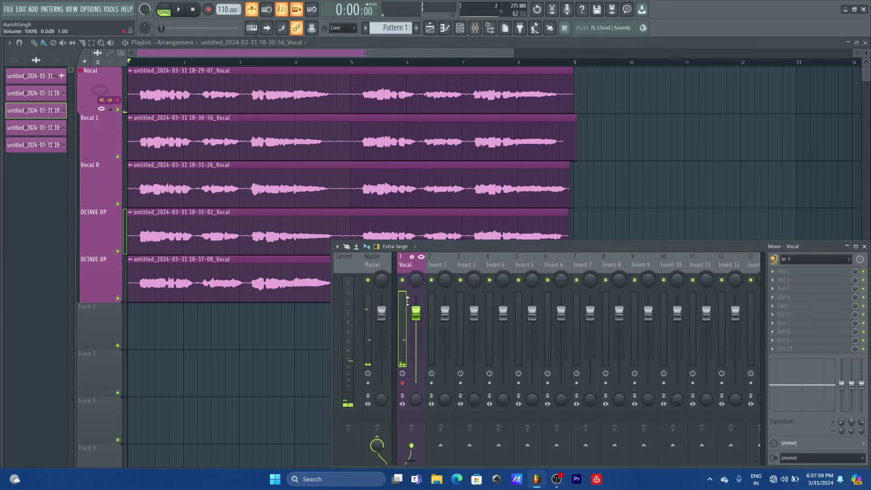
{"action": "left_click", "coordinate": [321, 54]}
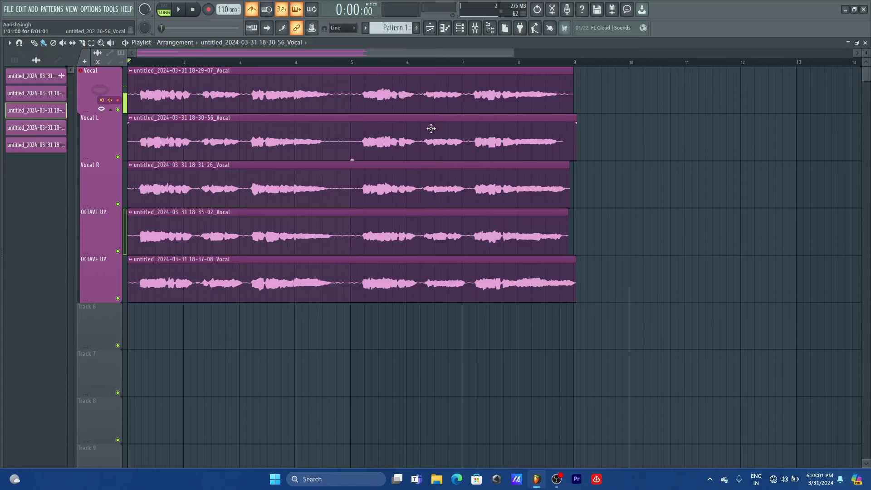
{"action": "double_click", "coordinate": [409, 249]}
{"action": "left_click_drag", "start_coordinate": [284, 169], "coordinate": [559, 186]}
{"action": "left_click", "coordinate": [618, 186]}
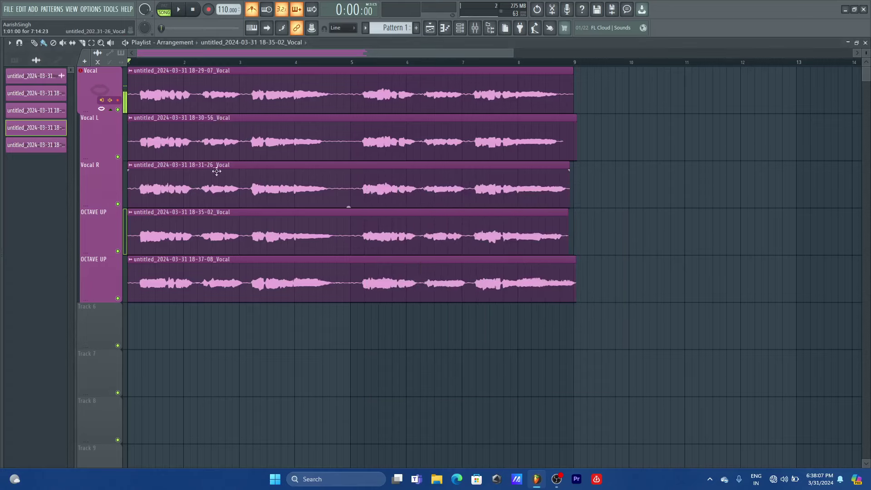
Lower the channel volume of the Vocal L clip to about 46% and the Vocal R clip to about 32%
{"action": "double_click", "coordinate": [302, 157]}
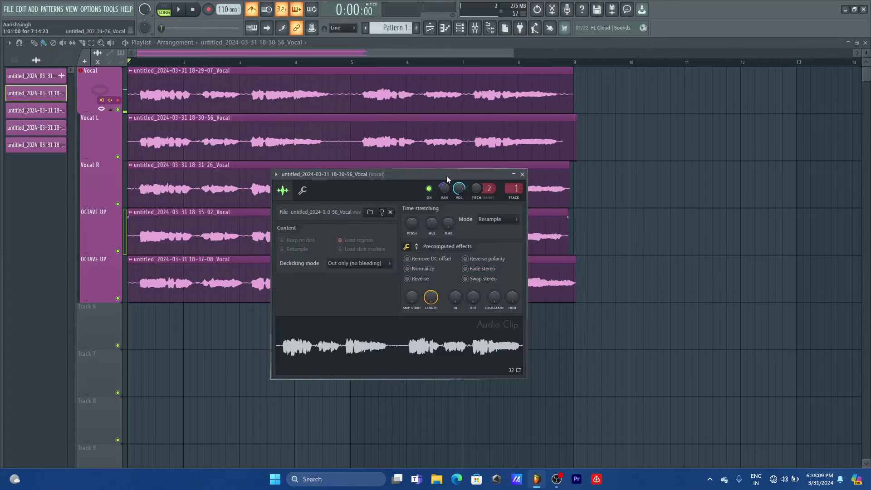
{"action": "left_click", "coordinate": [521, 173]}
{"action": "double_click", "coordinate": [385, 131]}
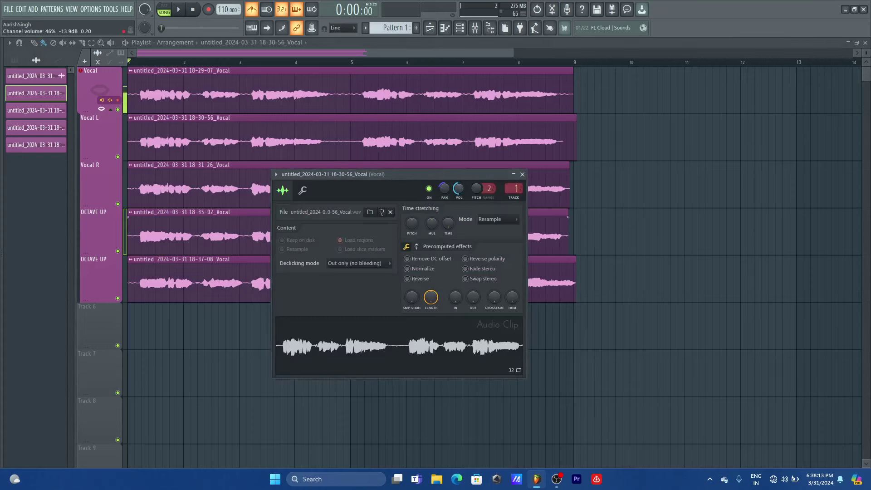
{"action": "left_click", "coordinate": [523, 174]}
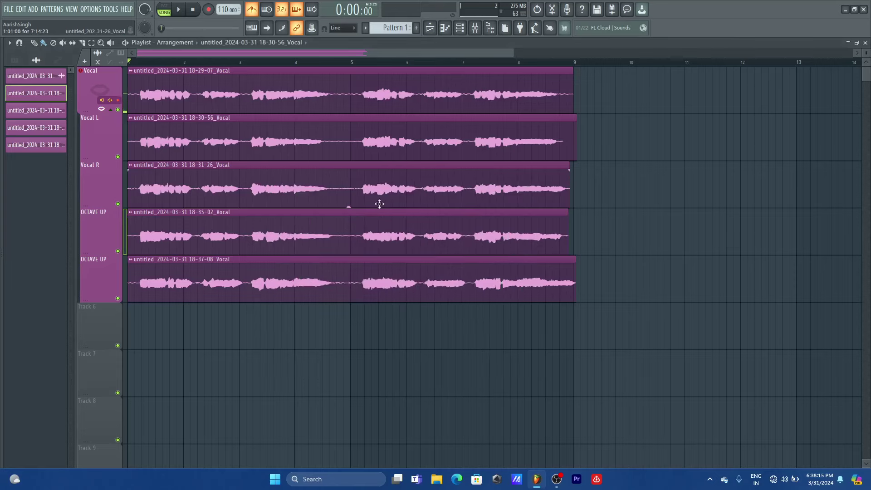
{"action": "double_click", "coordinate": [348, 192]}
{"action": "left_click_drag", "start_coordinate": [267, 171], "coordinate": [267, 198]}
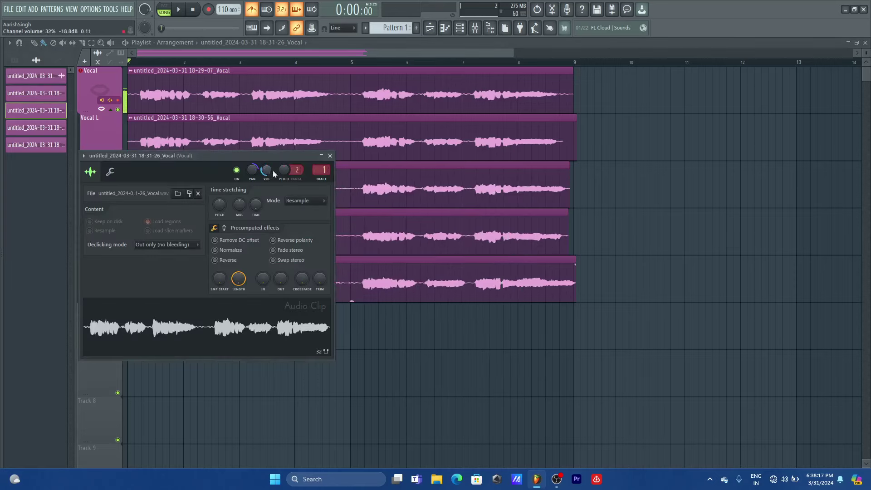
{"action": "left_click", "coordinate": [330, 156]}
Pan the first OCTAVE UP clip about 91% left and the second right, lowering their volumes to about 24% and 26%
{"action": "double_click", "coordinate": [294, 230]}
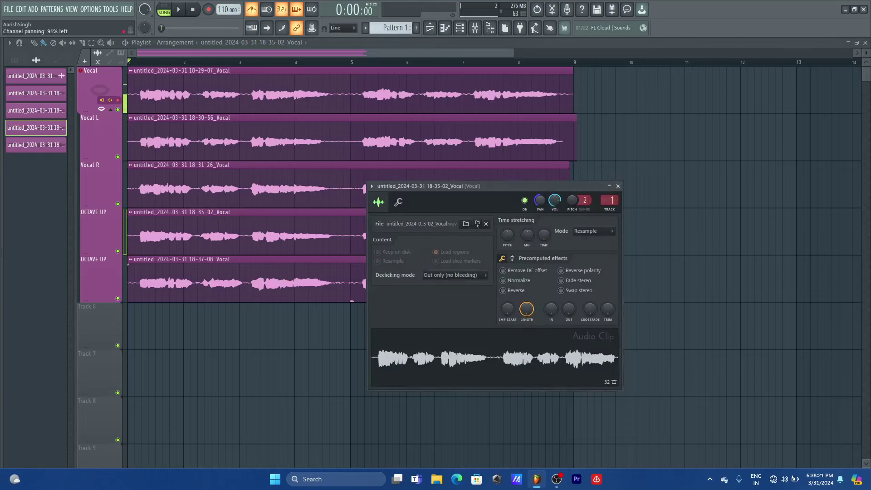
{"action": "left_click", "coordinate": [618, 187]}
{"action": "double_click", "coordinate": [357, 262]}
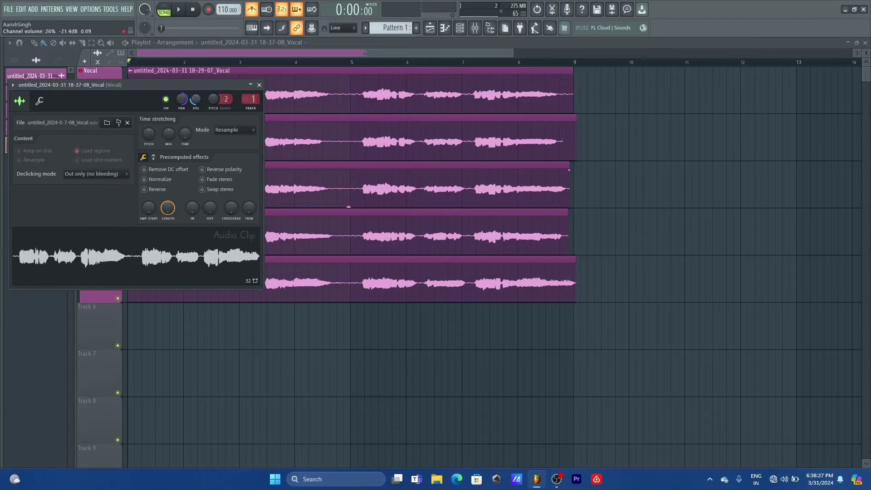
{"action": "left_click", "coordinate": [259, 85]}
{"action": "double_click", "coordinate": [334, 231]}
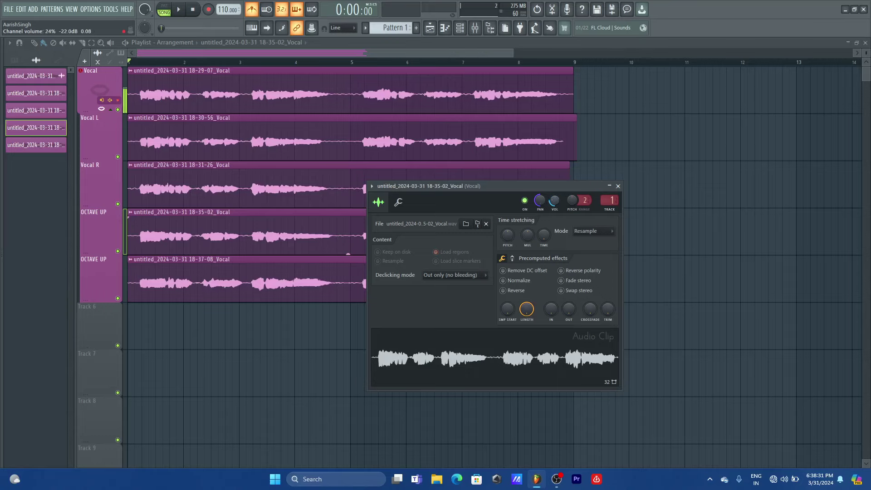
{"action": "left_click", "coordinate": [618, 186]}
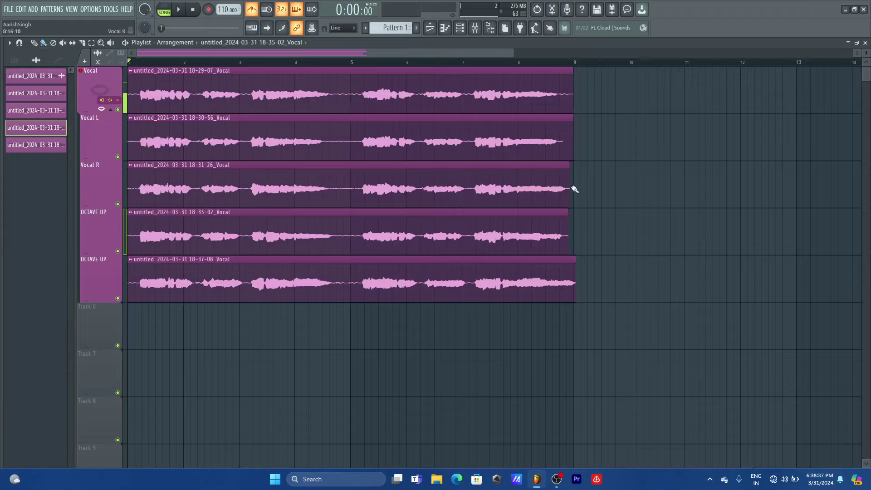
Unmute the Vocal mixer channel and play the whole five-take stack with the metronome switched off
{"action": "left_click", "coordinate": [475, 28]}
{"action": "key", "text": "space"}
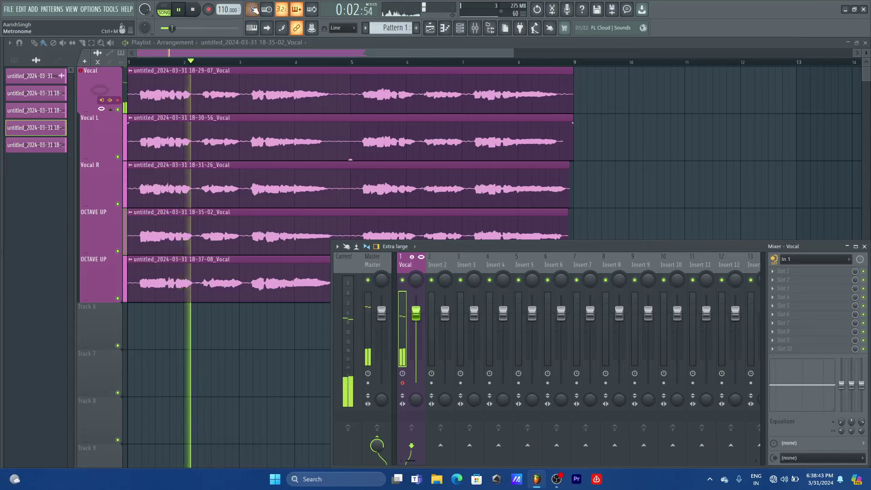
{"action": "left_click", "coordinate": [254, 10]}
{"action": "key", "text": "F9"}
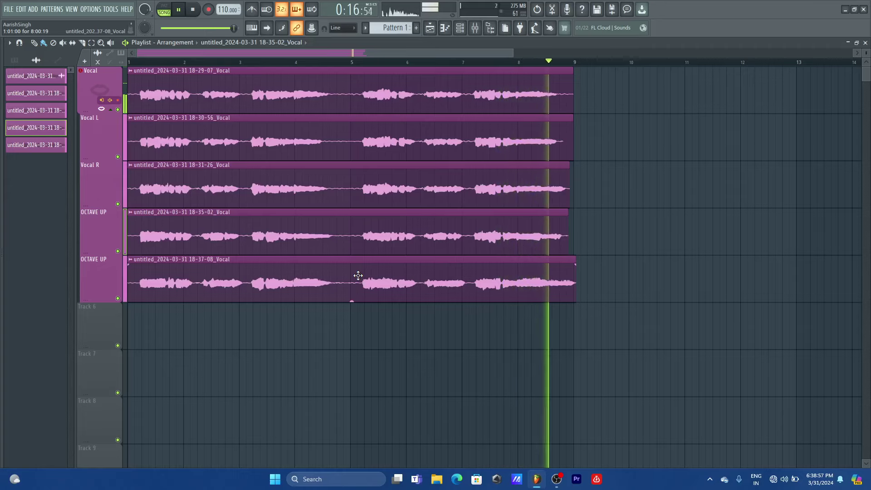
{"action": "key", "text": "space"}
Mute the Vocal mixer channel and center the panning of the second OCTAVE UP clip
{"action": "double_click", "coordinate": [326, 243]}
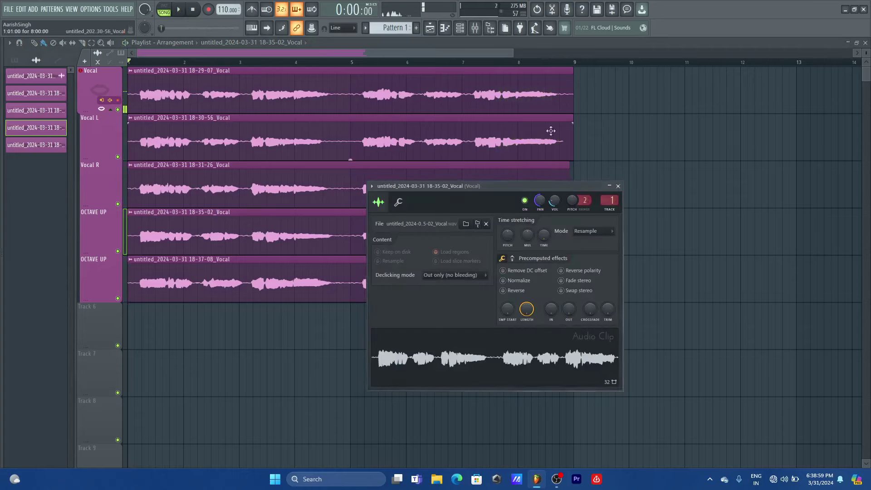
{"action": "left_click", "coordinate": [475, 28]}
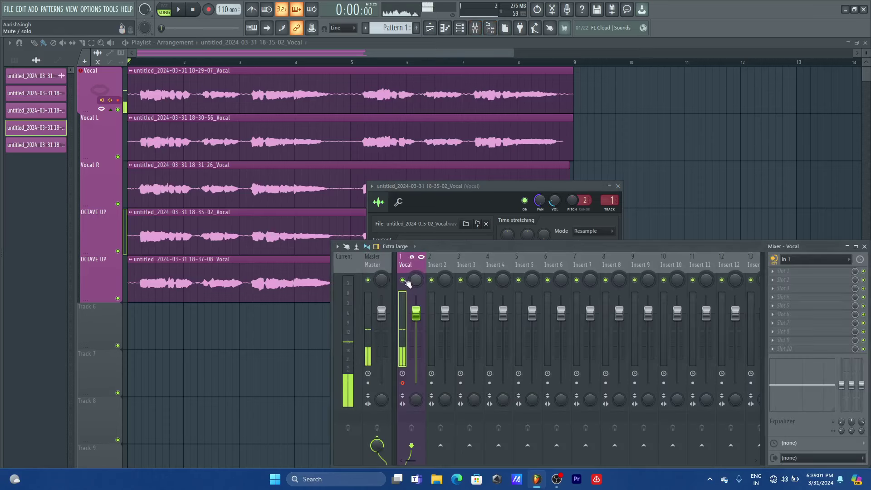
{"action": "left_click", "coordinate": [540, 201]}
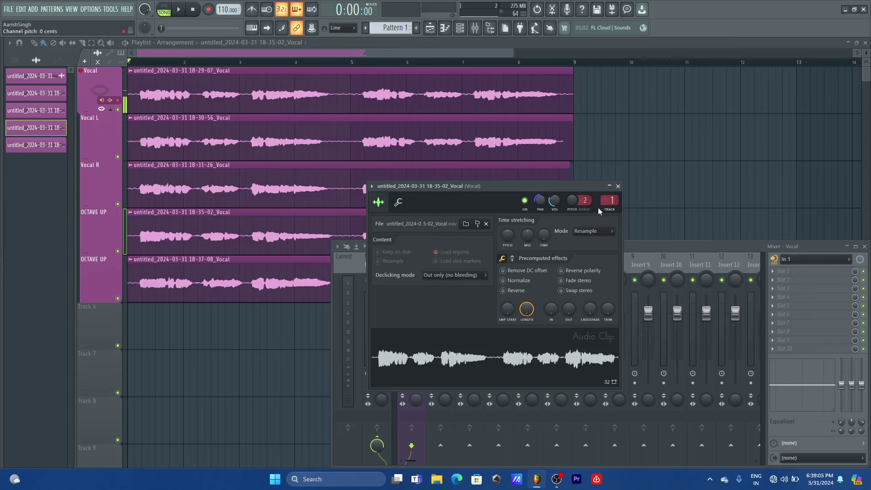
{"action": "left_click", "coordinate": [617, 186]}
{"action": "double_click", "coordinate": [301, 267]}
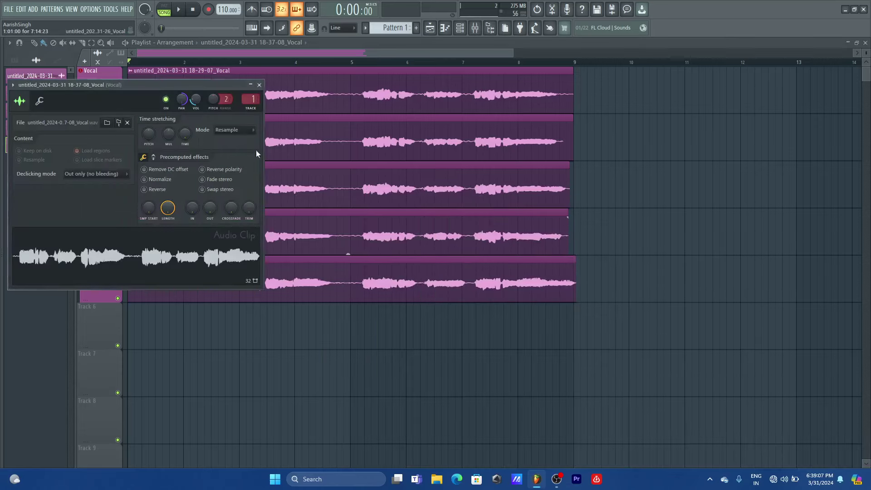
{"action": "right_click", "coordinate": [182, 98]}
{"action": "left_click", "coordinate": [222, 105]}
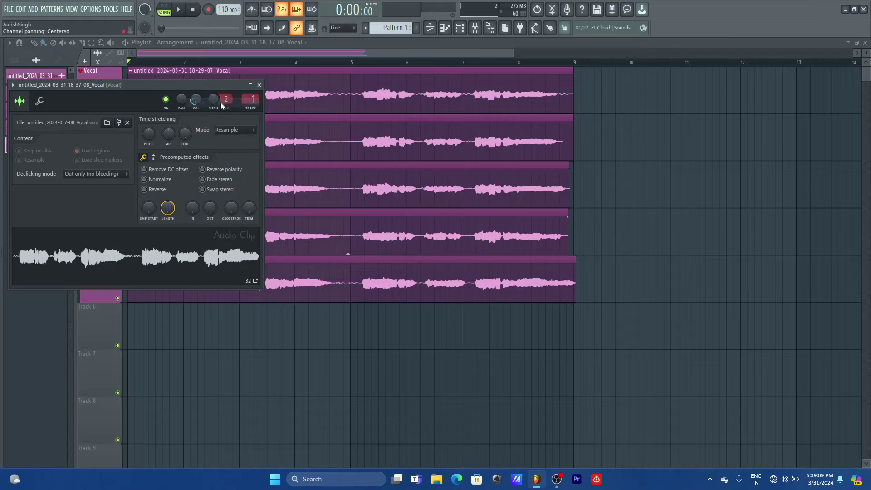
{"action": "left_click", "coordinate": [259, 85]}
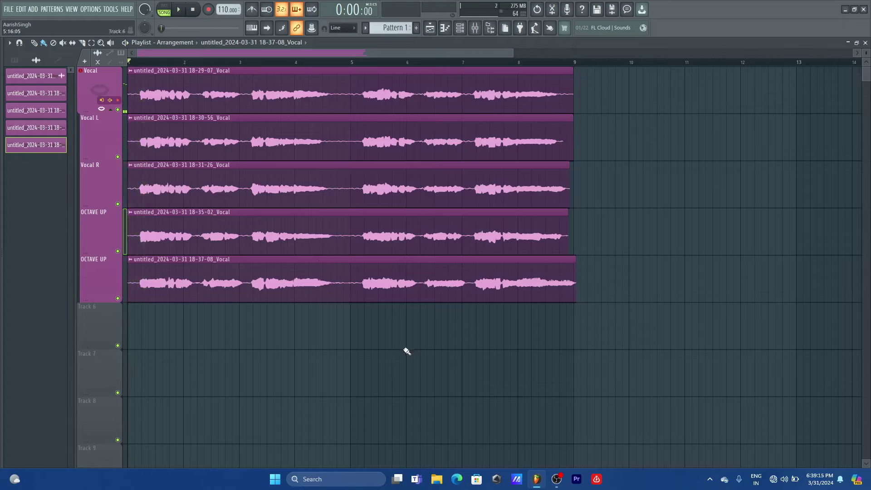
Audition the vocal stack briefly from bar 3, keeping the Vocal mixer channel unmuted only during playback
{"action": "scroll", "coordinate": [265, 67], "scroll_direction": "up", "scroll_amount": 3}
{"action": "left_click", "coordinate": [261, 64]}
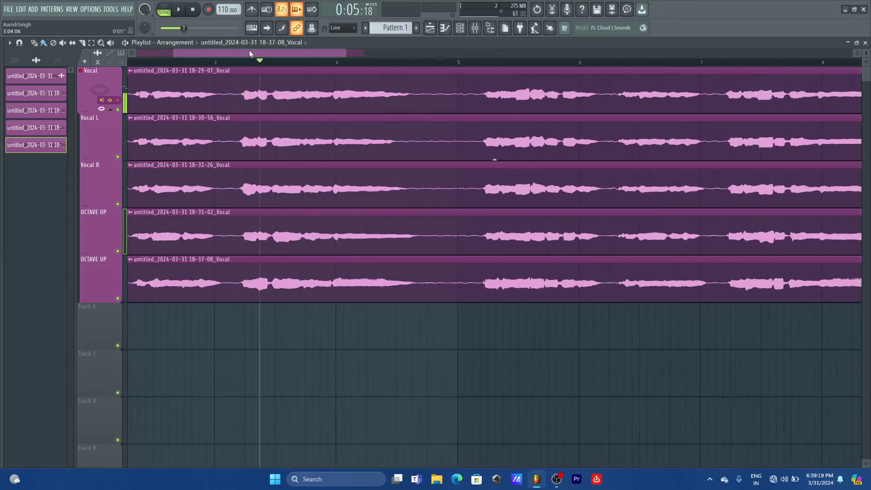
{"action": "mouse_move", "coordinate": [348, 53]}
{"action": "left_mouse_down"}
{"action": "mouse_move", "coordinate": [311, 53]}
{"action": "mouse_move", "coordinate": [361, 53]}
{"action": "left_mouse_up"}
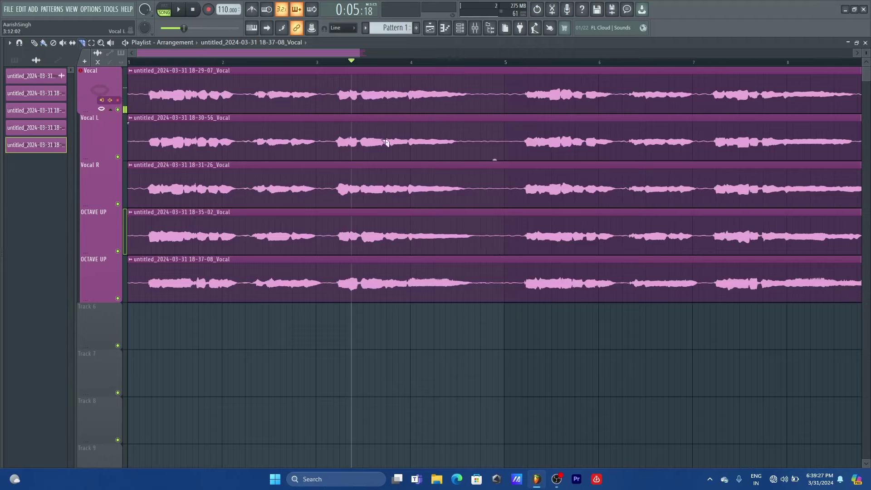
{"action": "left_click", "coordinate": [409, 63]}
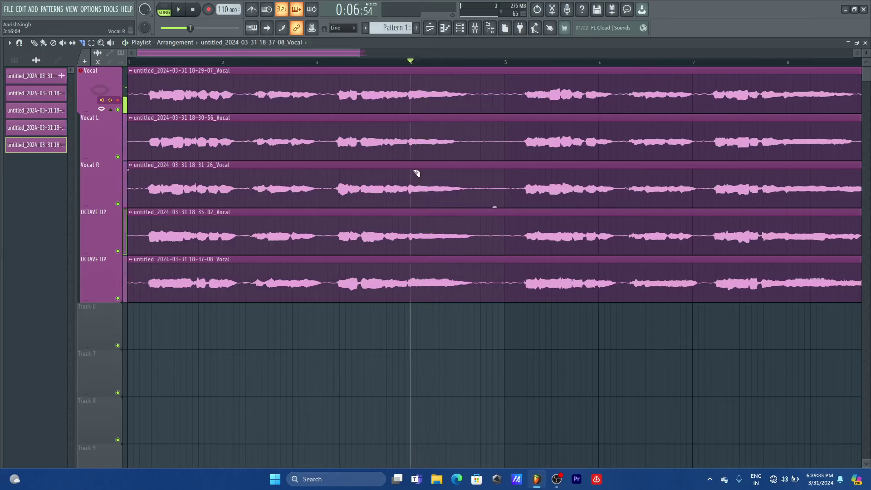
{"action": "left_click", "coordinate": [474, 28]}
{"action": "key", "text": "space"}
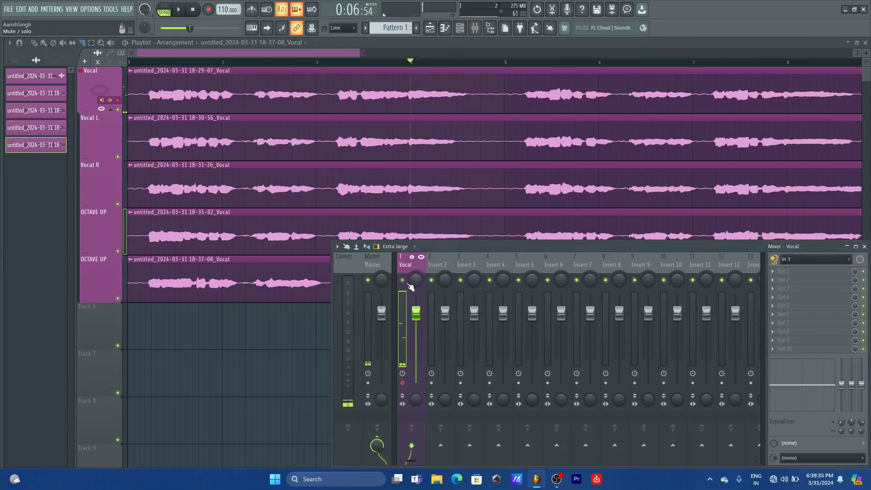
{"action": "left_click", "coordinate": [348, 62]}
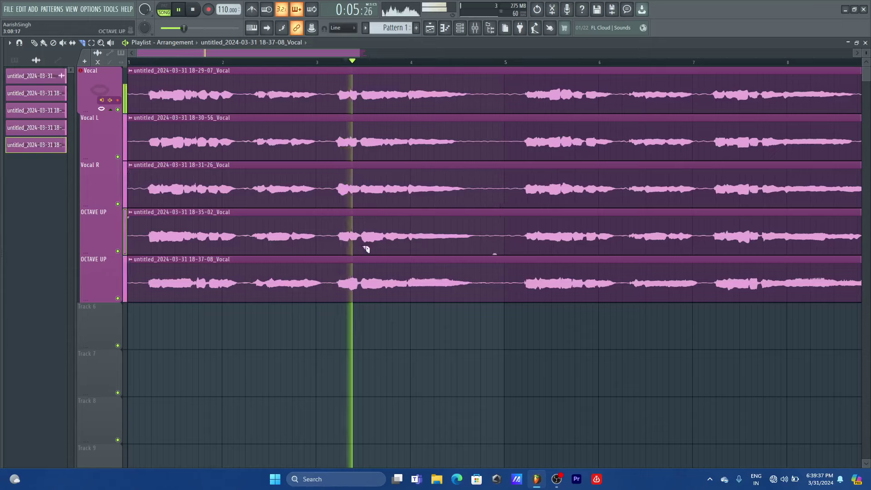
{"action": "key", "text": "space"}
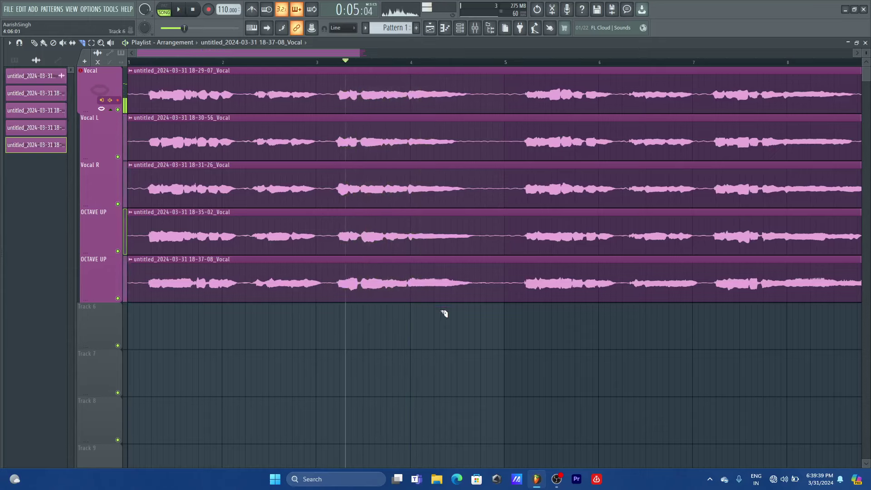
{"action": "left_click", "coordinate": [475, 27]}
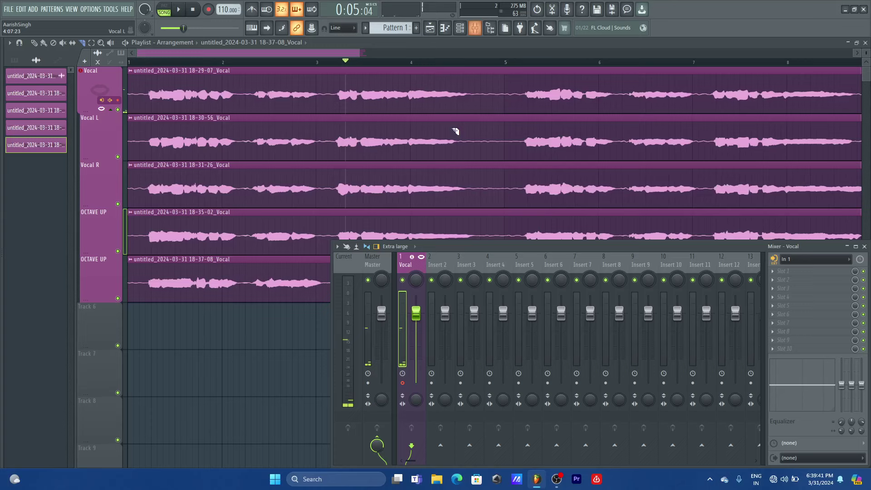
{"action": "left_click", "coordinate": [335, 53]}
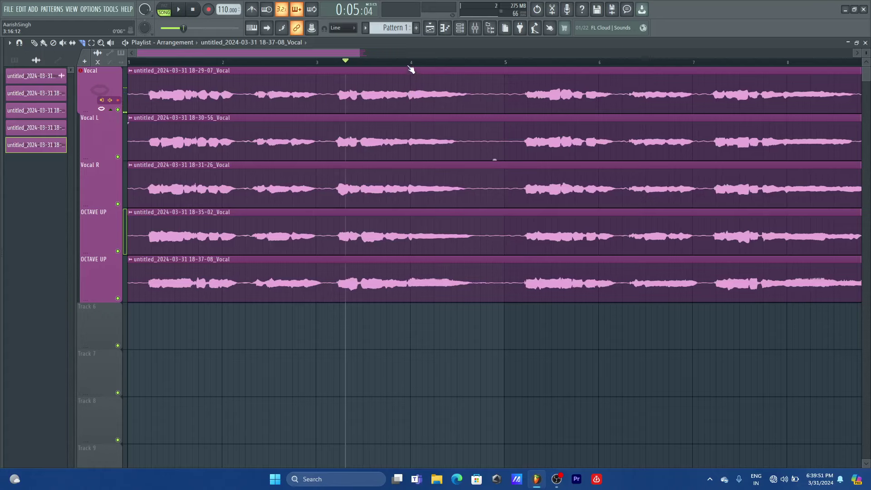
Slice the Vocal L, Vocal R and both OCTAVE UP clips at bar 5 and delete their sections before it
{"action": "scroll", "coordinate": [410, 69], "scroll_direction": "up", "scroll_amount": 2, "text": "ctrl"}
{"action": "left_click_drag", "start_coordinate": [541, 125], "coordinate": [541, 331]}
{"action": "key", "text": "b"}
{"action": "right_click", "coordinate": [463, 282]}
{"action": "right_click", "coordinate": [454, 236]}
{"action": "right_click", "coordinate": [444, 188]}
{"action": "right_click", "coordinate": [435, 141]}
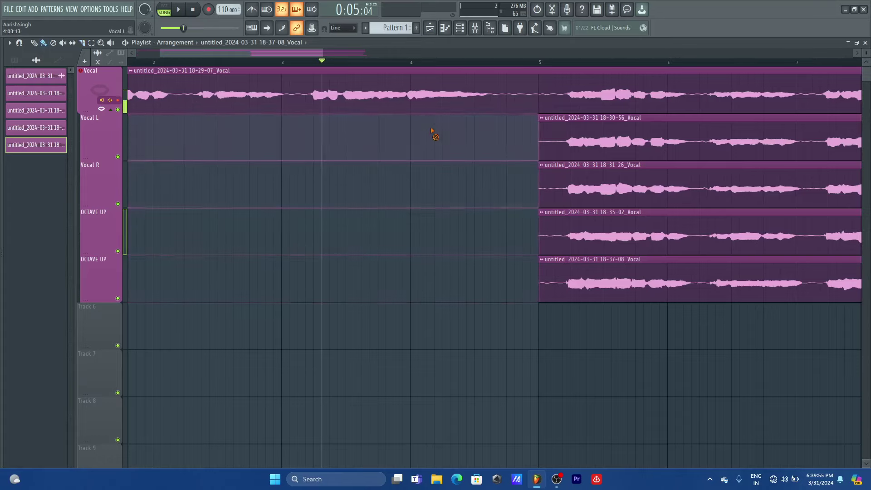
Play the arrangement from just before bar 4 through the backing vocals' entry, with the Vocal mixer channel unmuted only during playback
{"action": "left_click_drag", "start_coordinate": [257, 53], "coordinate": [233, 53]}
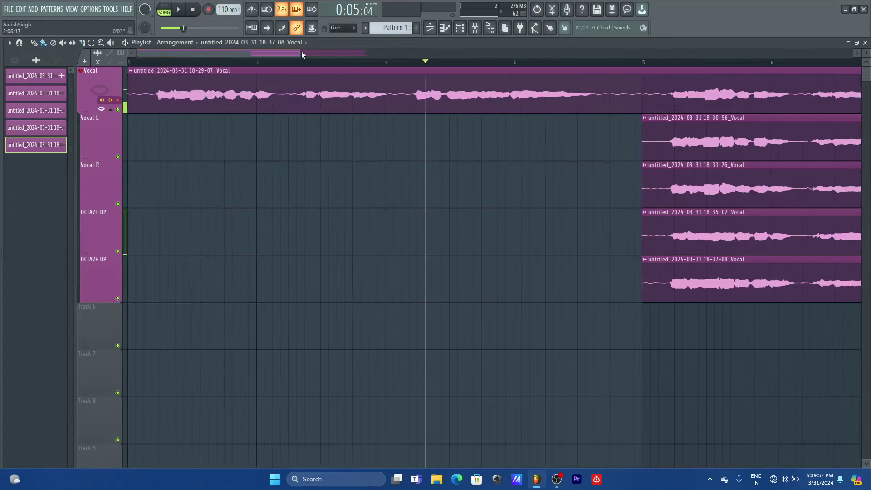
{"action": "left_click_drag", "start_coordinate": [299, 53], "coordinate": [402, 53]}
{"action": "left_click_drag", "start_coordinate": [132, 62], "coordinate": [432, 69]}
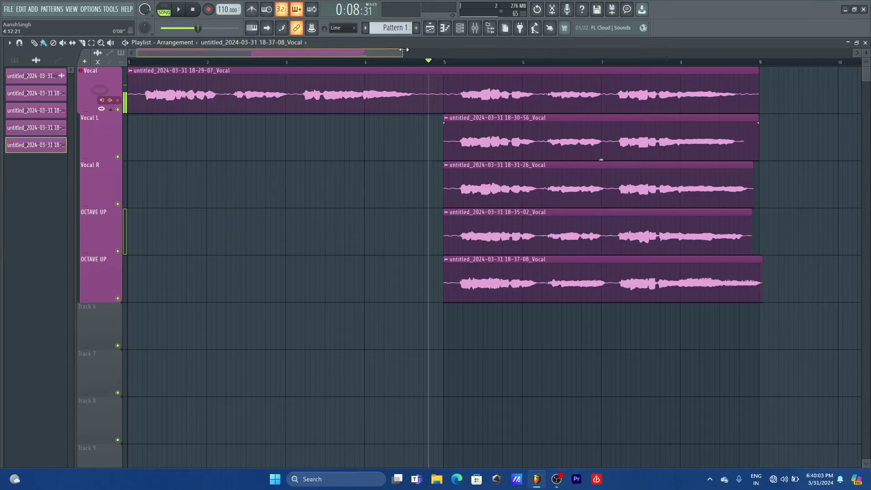
{"action": "scroll", "coordinate": [403, 63], "scroll_direction": "down", "scroll_amount": 1}
{"action": "scroll", "coordinate": [402, 63], "scroll_direction": "up", "scroll_amount": 1}
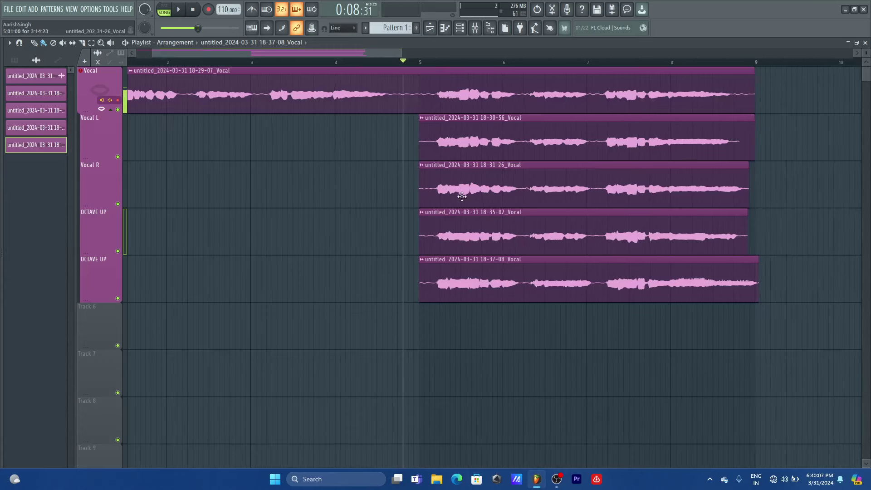
{"action": "left_click_drag", "start_coordinate": [347, 64], "coordinate": [332, 64]}
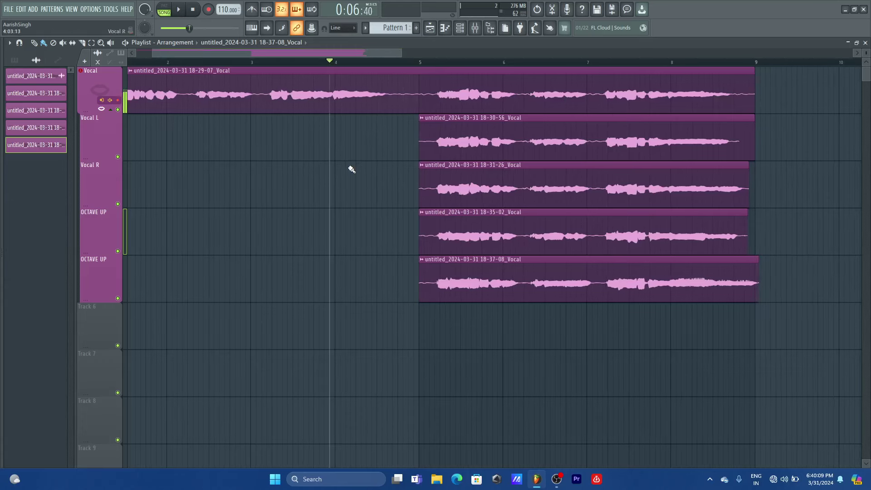
{"action": "left_click", "coordinate": [486, 30]}
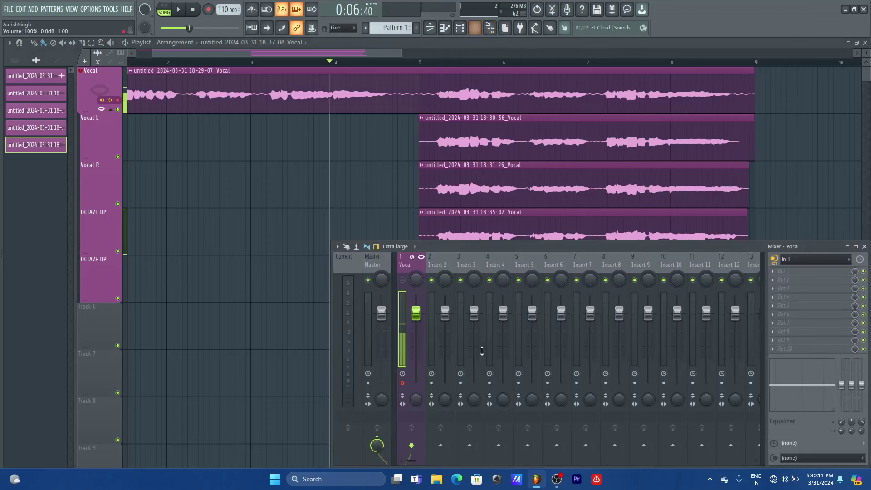
{"action": "key", "text": "space"}
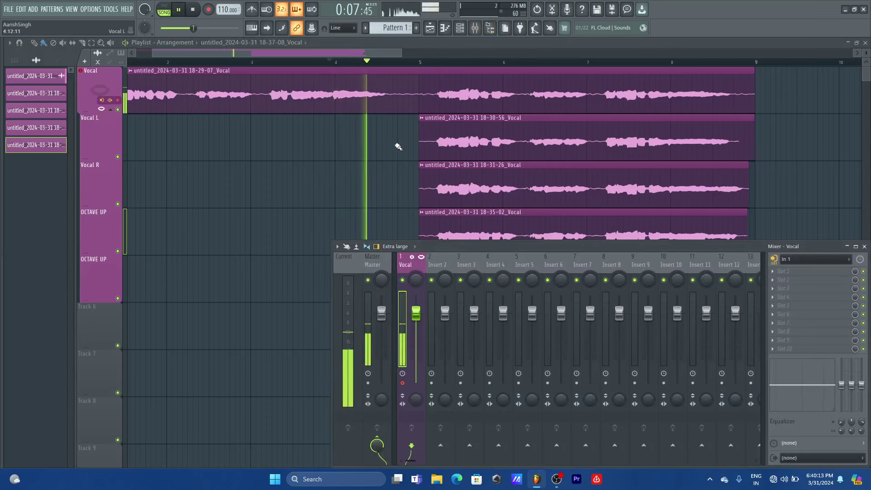
{"action": "key", "text": "F9"}
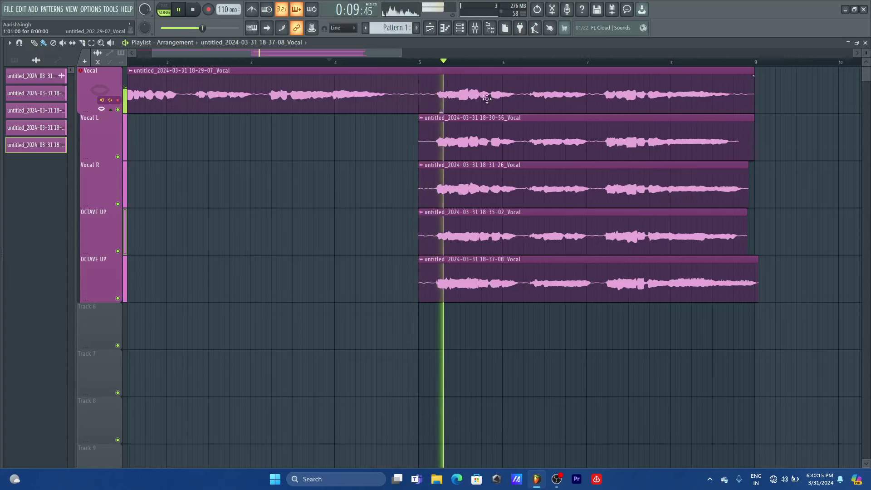
{"action": "left_click_drag", "start_coordinate": [402, 53], "coordinate": [501, 51]}
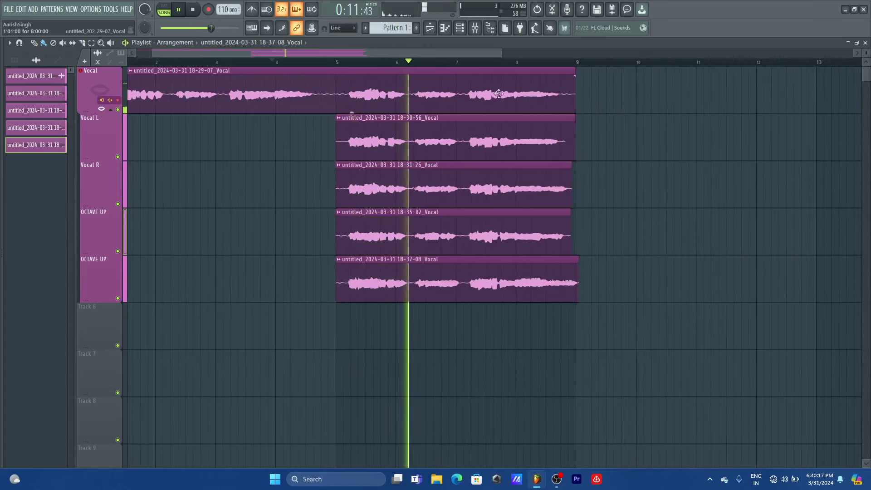
{"action": "key", "text": "space"}
{"action": "left_click", "coordinate": [481, 30]}
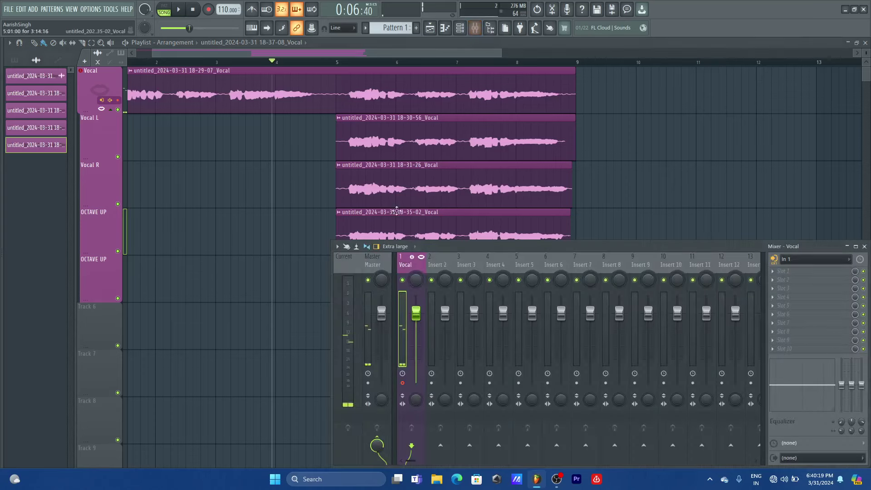
{"action": "key", "text": "F9"}
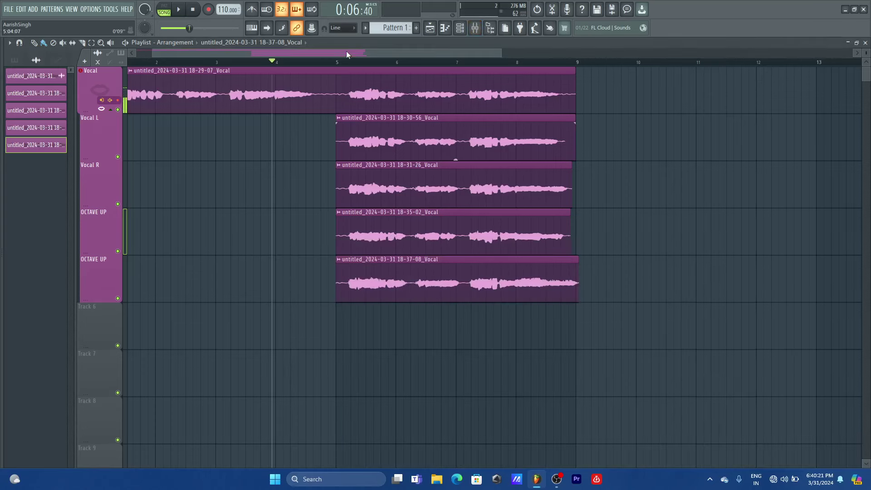
Trim the starts of the Vocal L, Vocal R and both OCTAVE UP clips together to about three quarters through bar 7
{"action": "left_click_drag", "start_coordinate": [311, 113], "coordinate": [379, 299]}
{"action": "left_click_drag", "start_coordinate": [336, 149], "coordinate": [501, 181]}
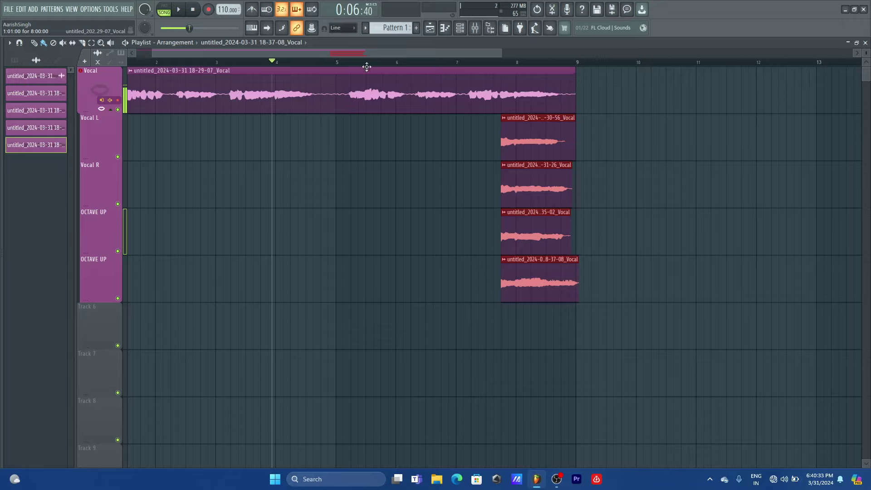
Audition the late entry of the four backing clips by playing from about bar 6, muting the Vocal mixer channel after playback
{"action": "left_click", "coordinate": [479, 62]}
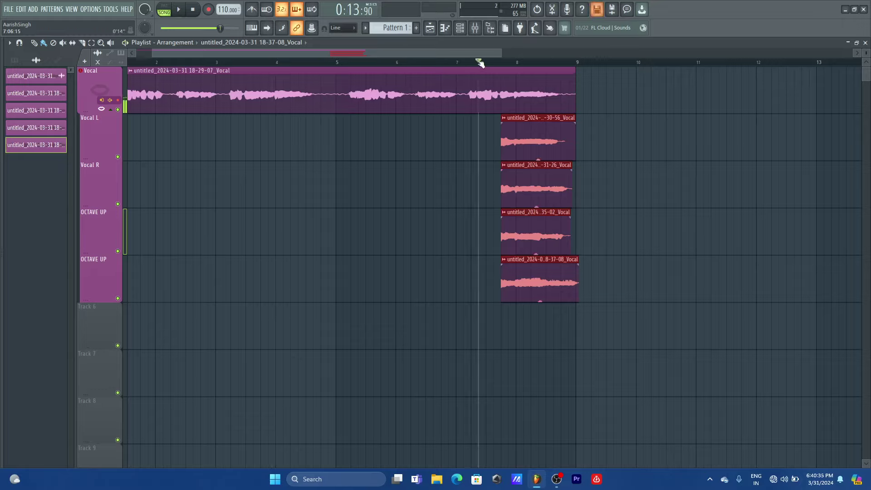
{"action": "left_click", "coordinate": [489, 29]}
{"action": "left_click", "coordinate": [407, 70]}
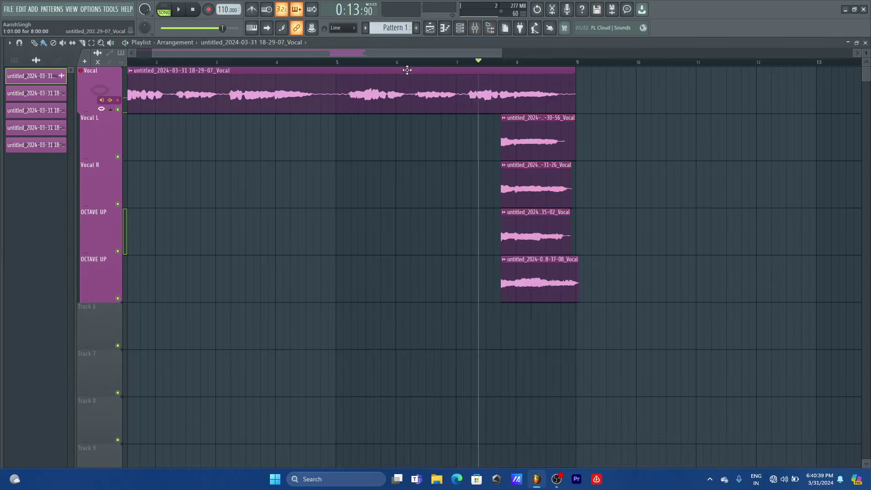
{"action": "left_click", "coordinate": [403, 63]}
{"action": "key", "text": "space"}
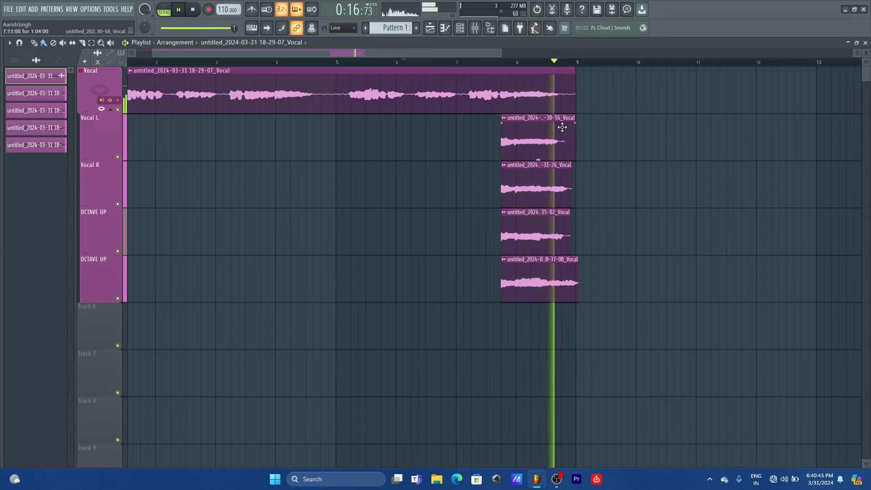
{"action": "key", "text": "space"}
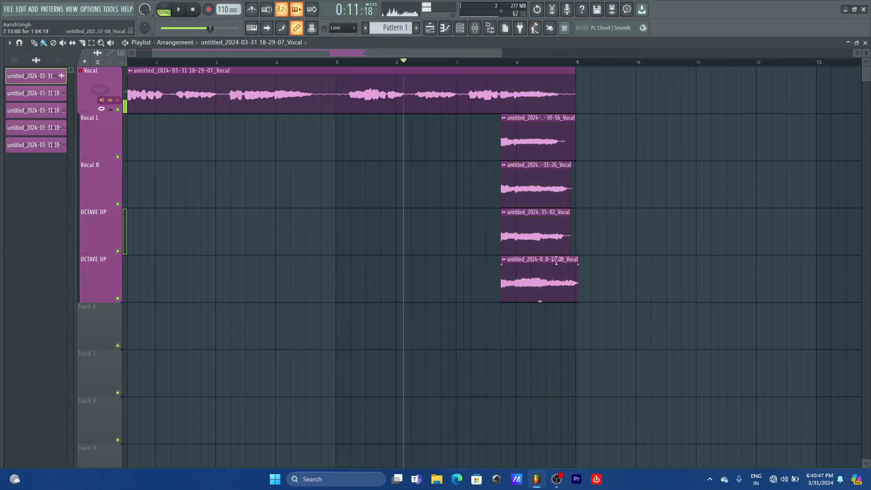
{"action": "left_click", "coordinate": [475, 27]}
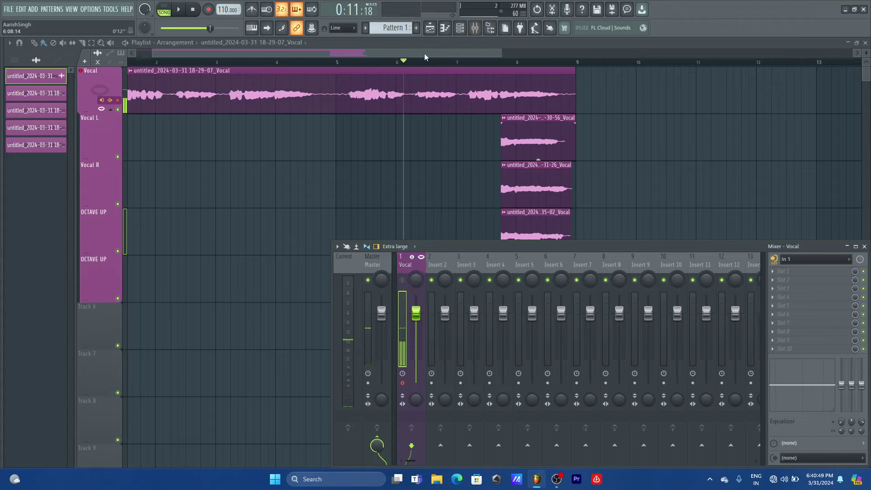
{"action": "left_click", "coordinate": [474, 27]}
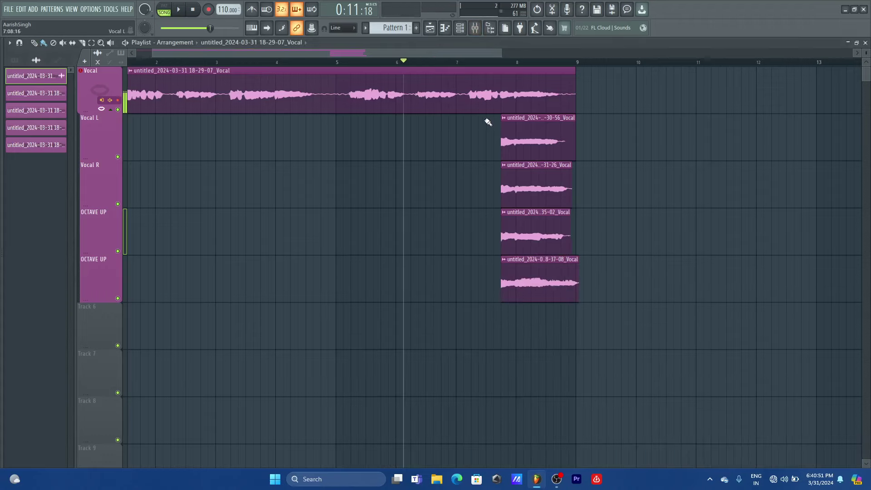
Extend the starts of all four backing clips back to bar 5
{"action": "left_click_drag", "start_coordinate": [612, 142], "coordinate": [499, 274]}
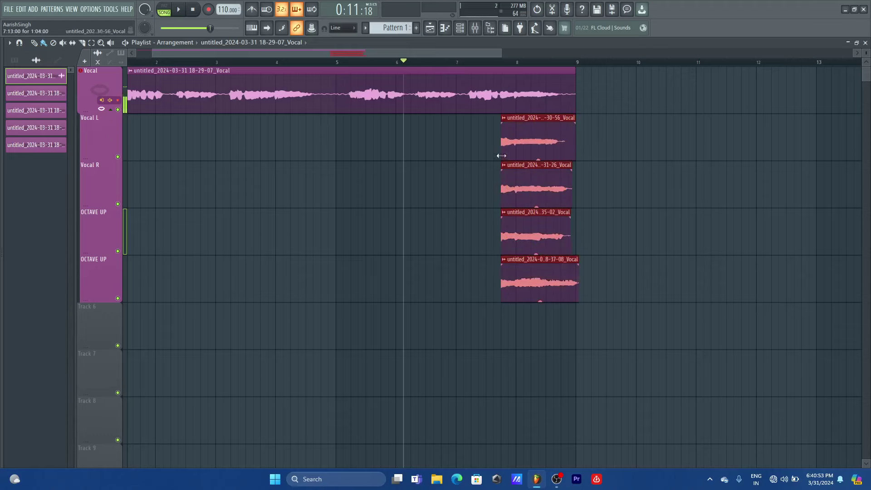
{"action": "left_click_drag", "start_coordinate": [500, 156], "coordinate": [337, 176]}
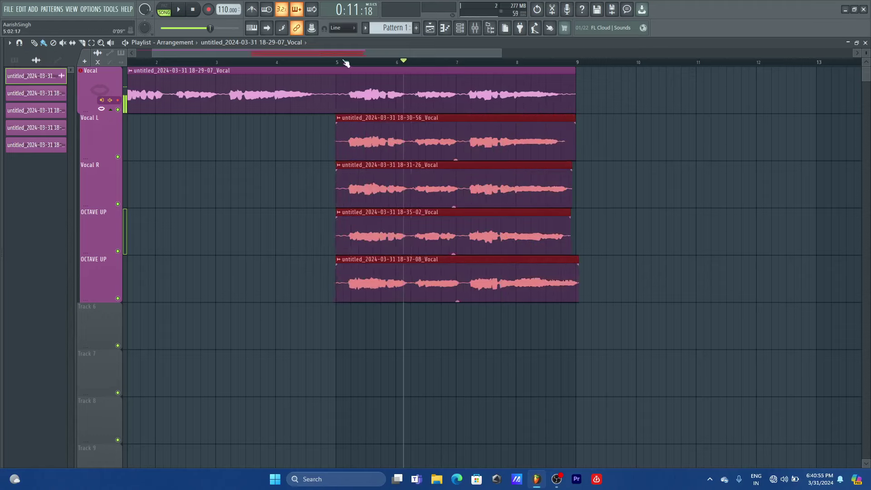
{"action": "scroll", "coordinate": [376, 53], "scroll_direction": "left", "scroll_amount": 1}
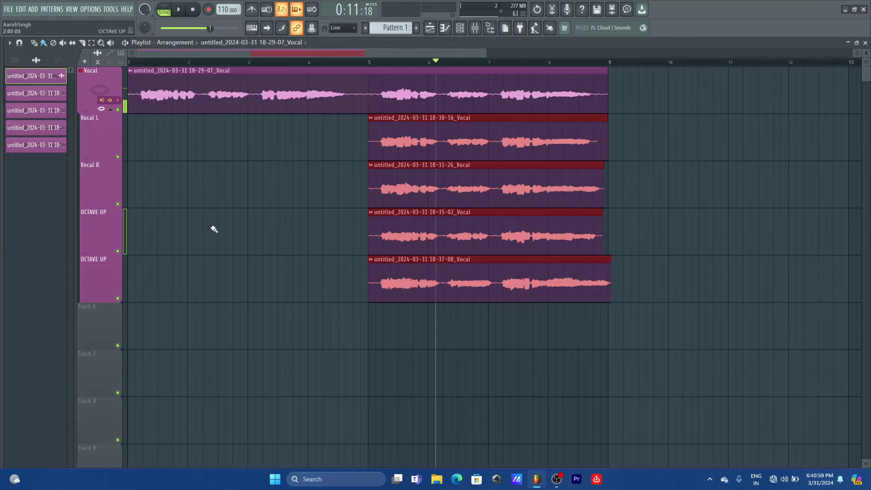
Mute both OCTAVE UP playlist tracks and unmute them again
{"action": "left_click", "coordinate": [119, 251]}
{"action": "left_click", "coordinate": [119, 298]}
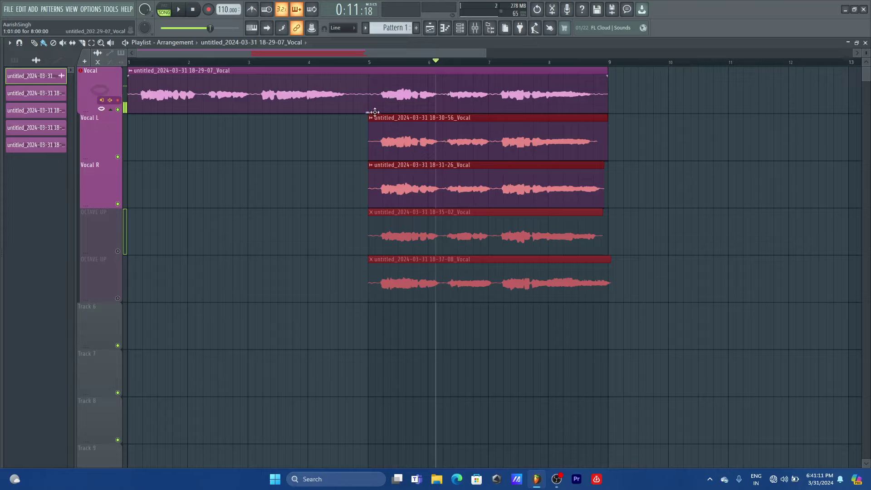
{"action": "left_click", "coordinate": [119, 252]}
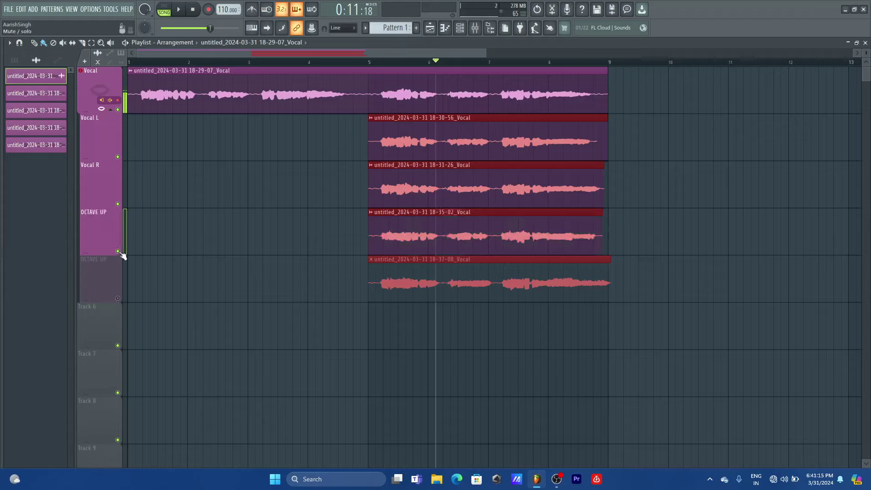
{"action": "left_click", "coordinate": [119, 298]}
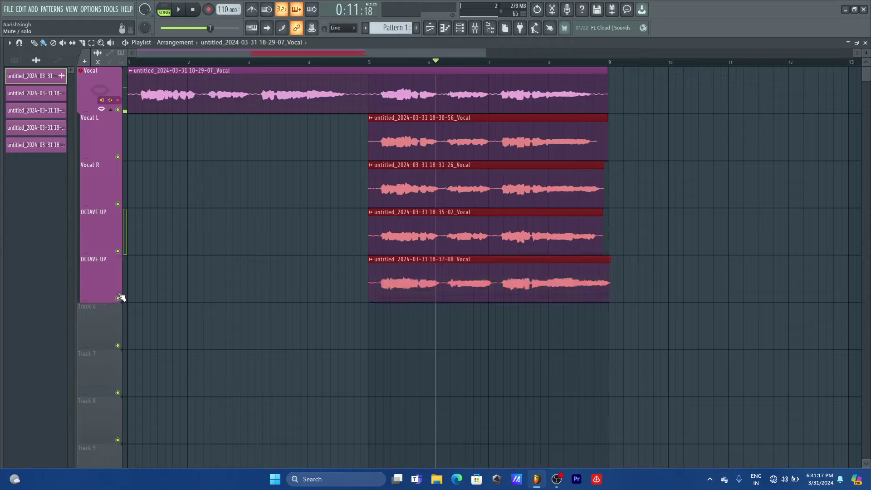
Play the opening main vocal briefly from bar 1 with the Vocal mixer channel unmuted, and mute the channel again after stopping
{"action": "left_click", "coordinate": [369, 62]}
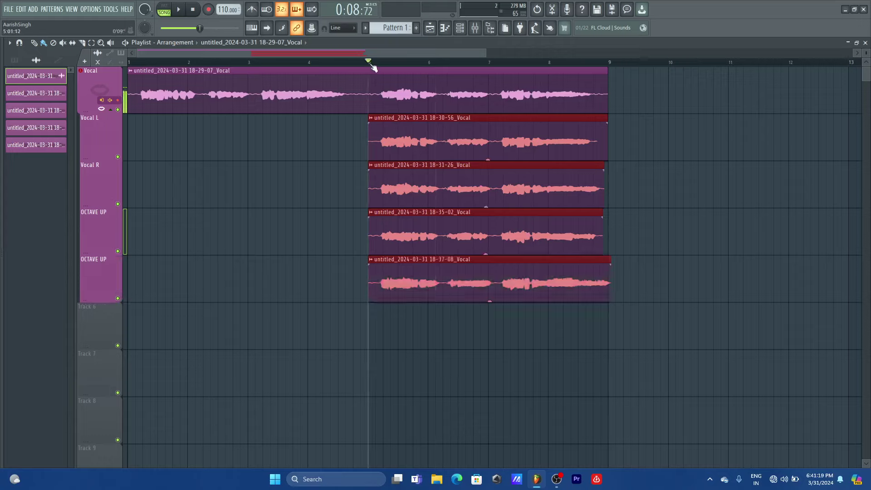
{"action": "left_click", "coordinate": [338, 63]}
{"action": "scroll", "coordinate": [339, 63], "scroll_direction": "up", "scroll_amount": 3}
{"action": "left_click_drag", "start_coordinate": [234, 53], "coordinate": [136, 57]}
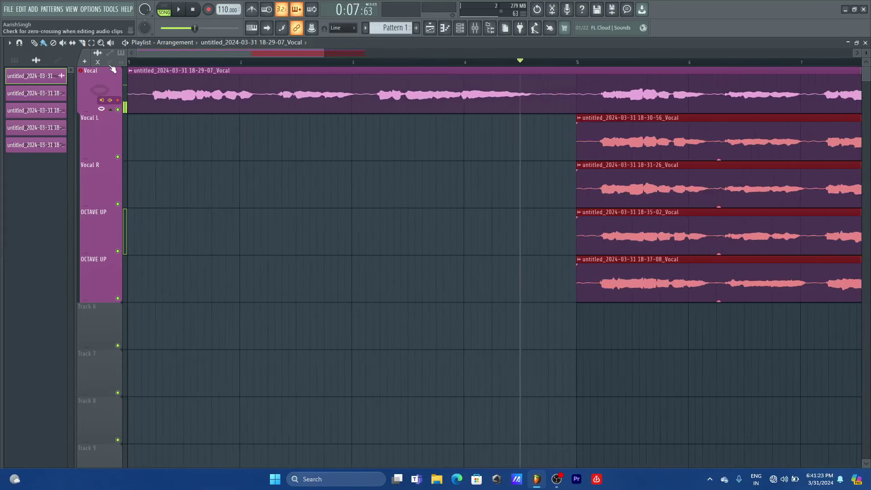
{"action": "left_click", "coordinate": [107, 61]}
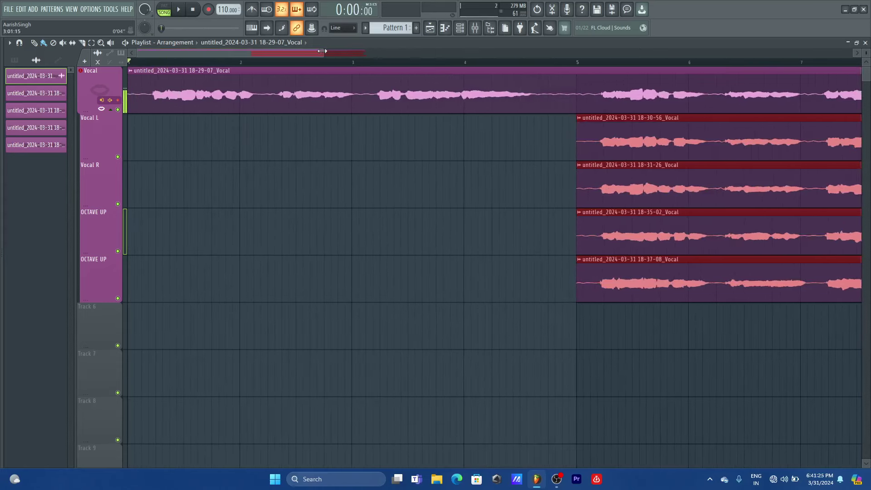
{"action": "left_click_drag", "start_coordinate": [322, 51], "coordinate": [413, 54]}
{"action": "key", "text": "space"}
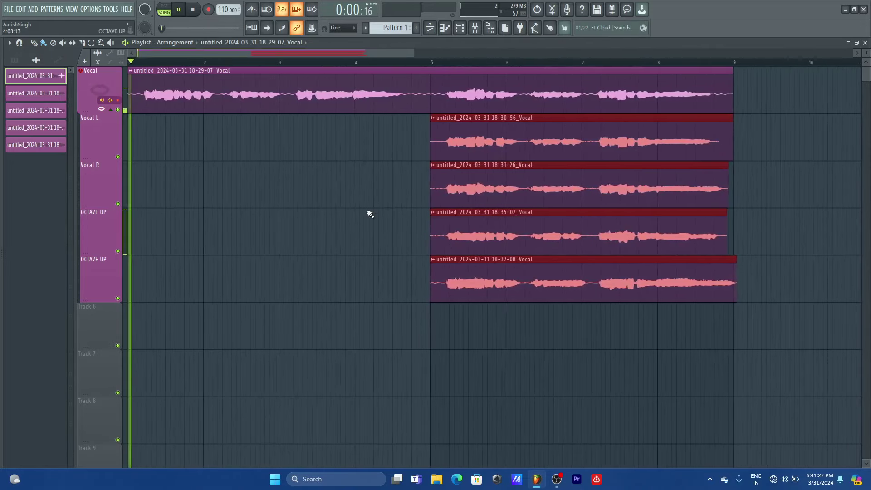
{"action": "key", "text": "F9"}
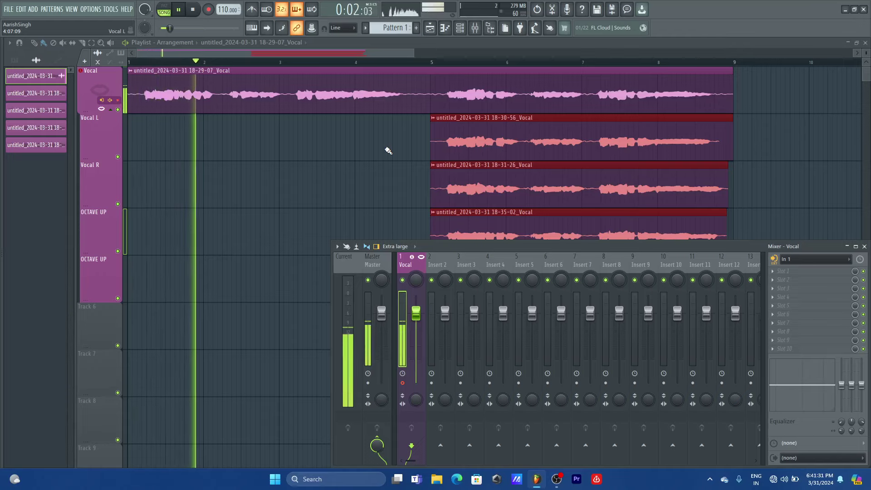
{"action": "key", "text": "space"}
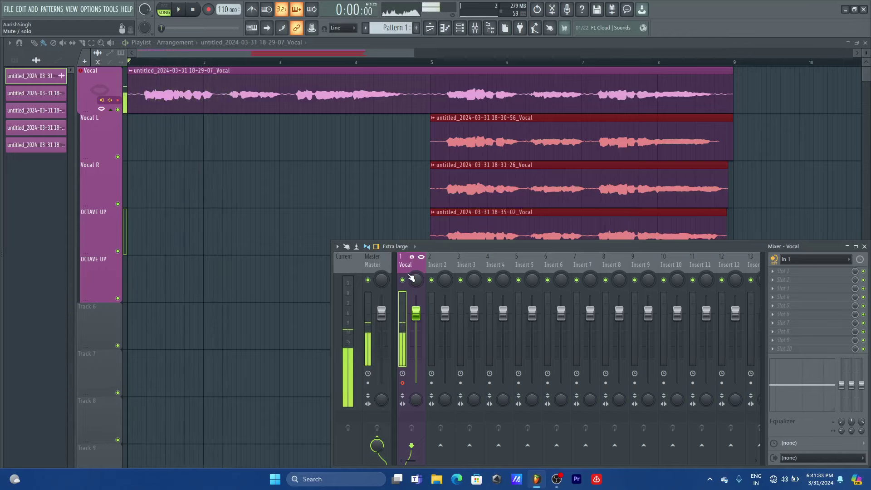
{"action": "left_click", "coordinate": [410, 277]}
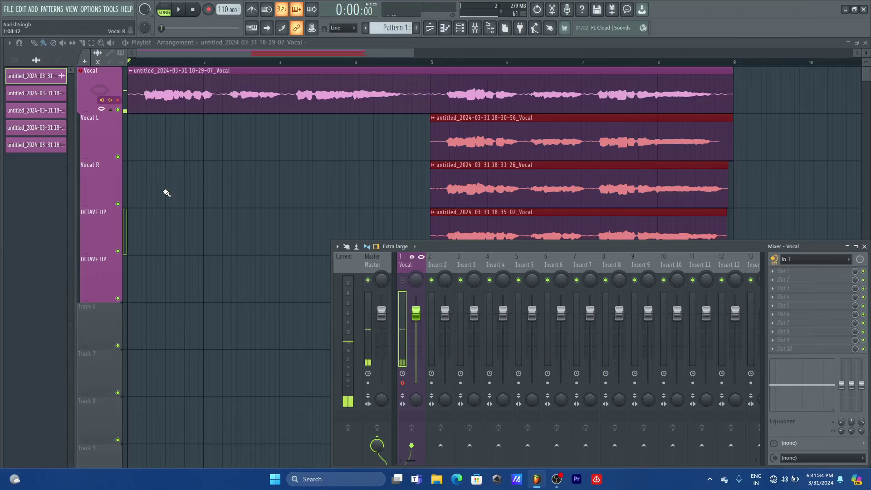
{"action": "left_click", "coordinate": [864, 246]}
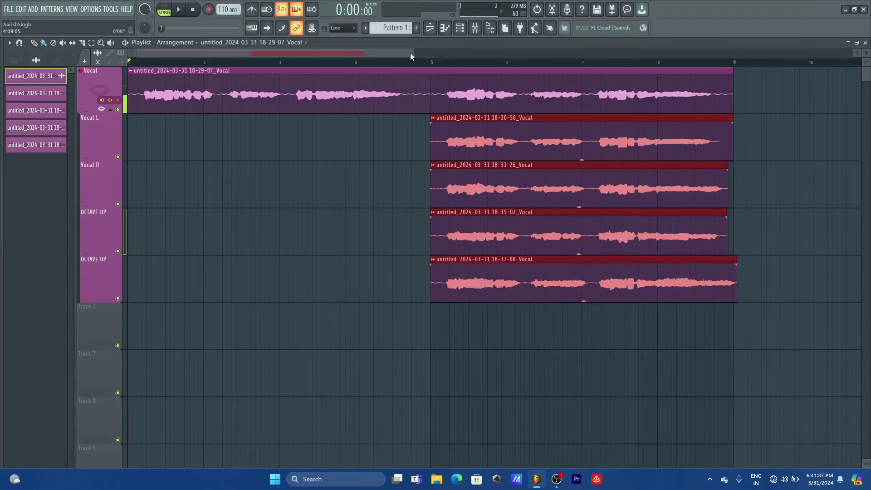
Record a short take from bar 1 onto the track below the second OCTAVE UP, and undo the recording
{"action": "left_click_drag", "start_coordinate": [410, 53], "coordinate": [442, 53]}
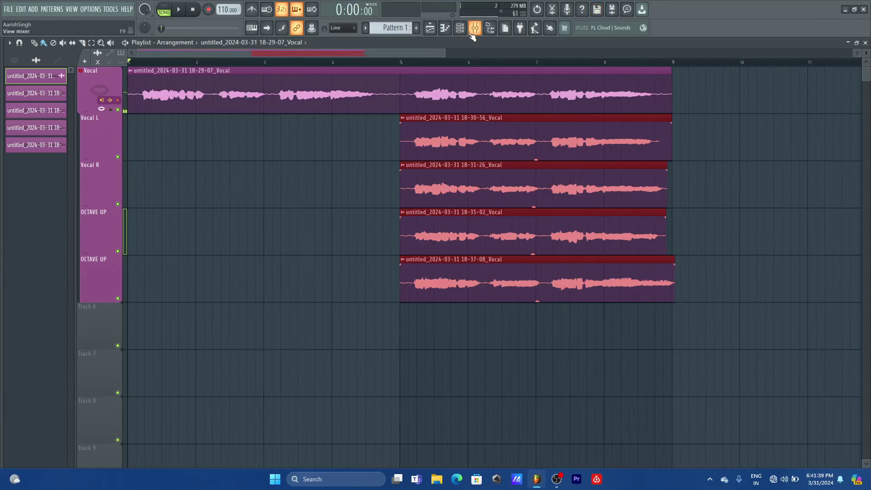
{"action": "key", "text": "space"}
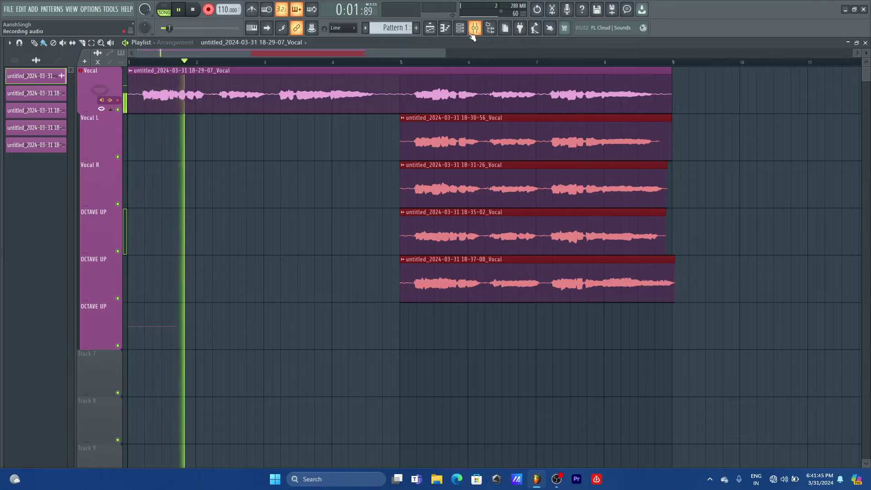
{"action": "key", "text": "space"}
{"action": "left_click", "coordinate": [474, 28]}
{"action": "key", "text": "ctrl+z"}
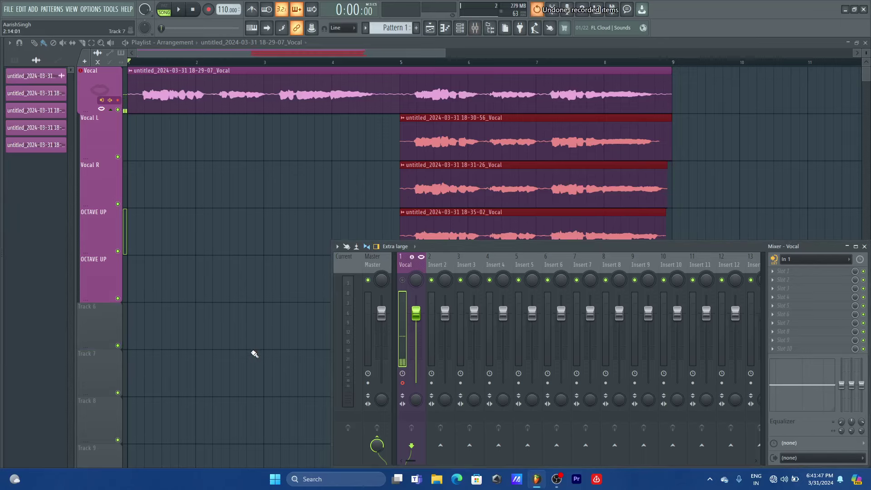
{"action": "key", "text": "F9"}
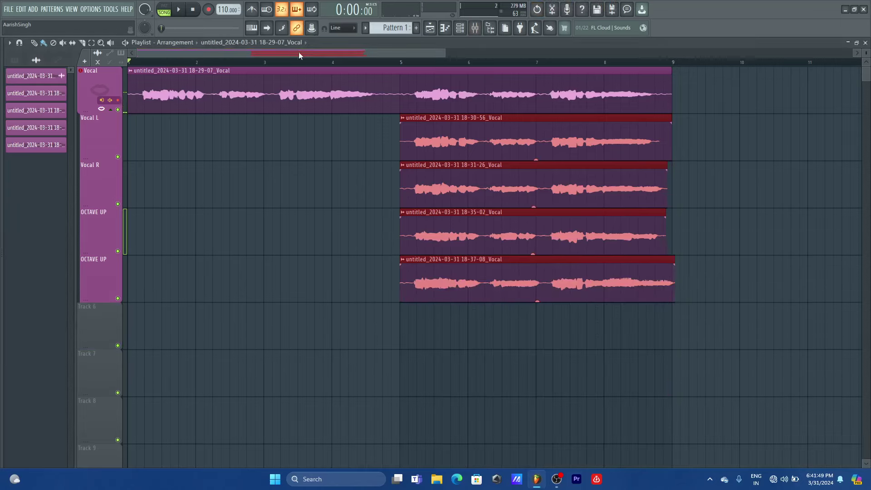
Record a take from bar 1 to just before bar 5 below the existing OCTAVE UP tracks, and undo the recording
{"action": "key", "text": "space"}
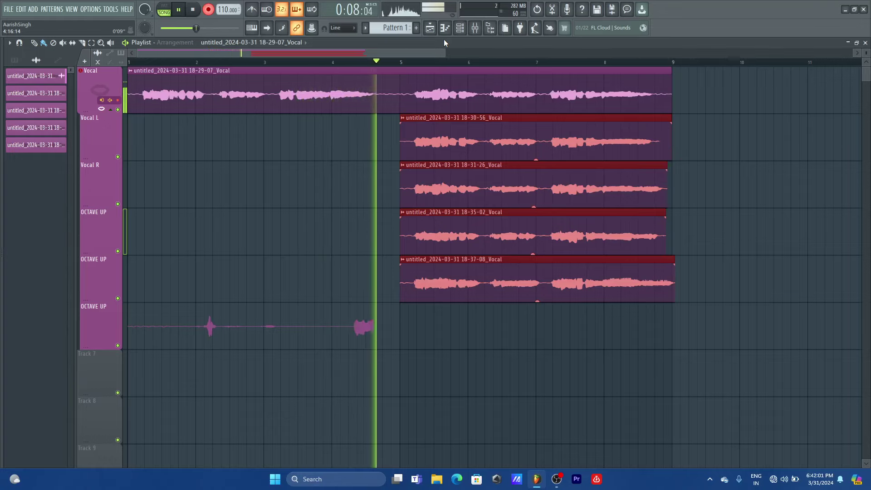
{"action": "key", "text": "space"}
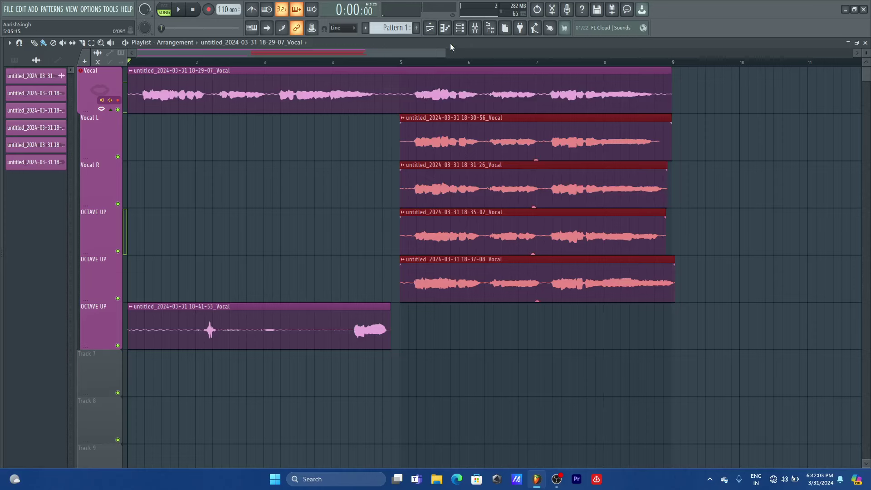
{"action": "left_click", "coordinate": [474, 27]}
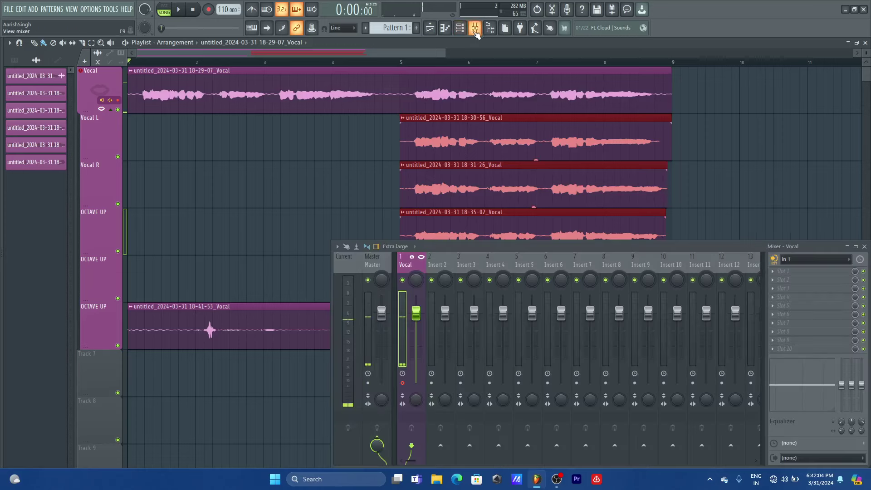
{"action": "left_click", "coordinate": [291, 44]}
{"action": "left_click", "coordinate": [342, 51]}
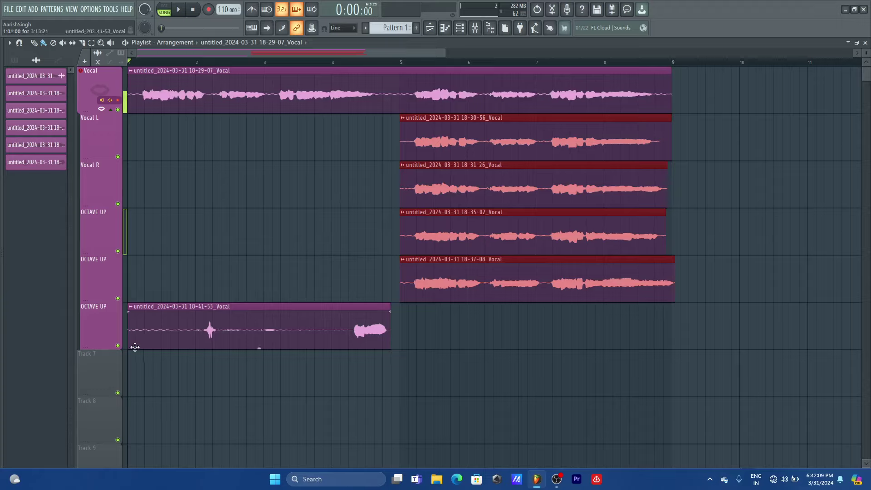
{"action": "key", "text": "ctrl+z"}
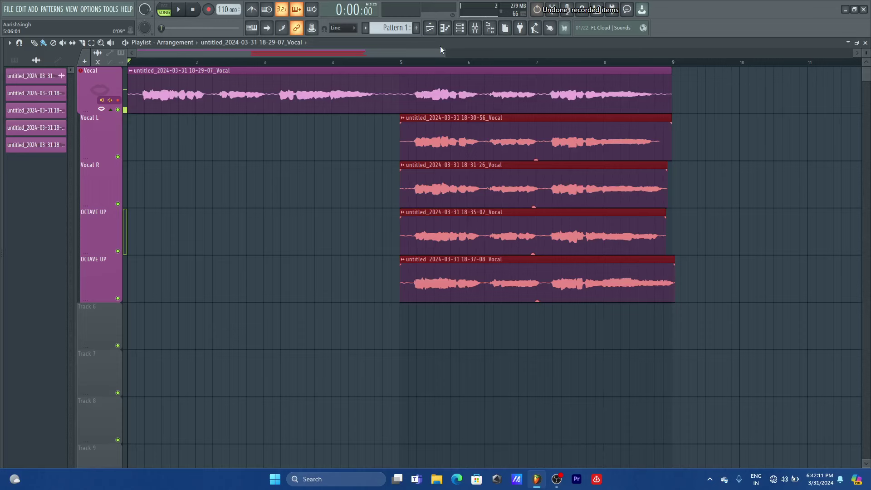
Record a new take from bar 1 to about bar 9 below the second OCTAVE UP track with the Vocal mixer channel muted
{"action": "left_click", "coordinate": [474, 27]}
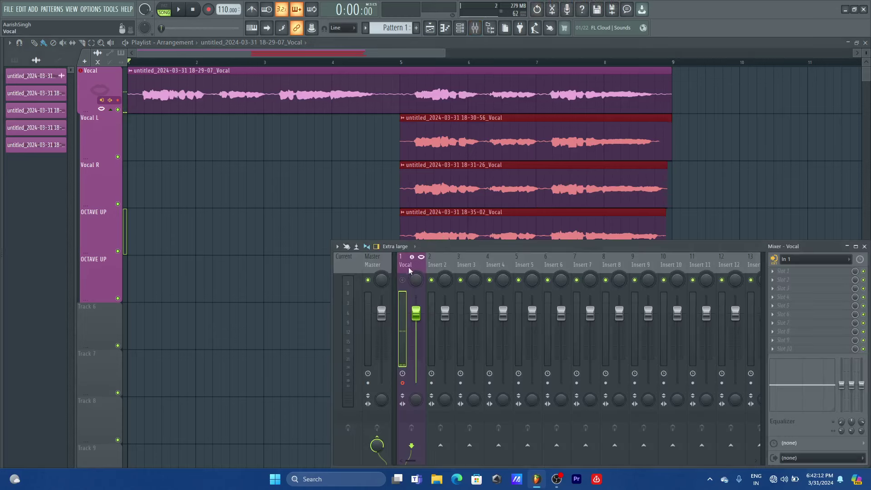
{"action": "left_click", "coordinate": [316, 53]}
{"action": "key", "text": "space"}
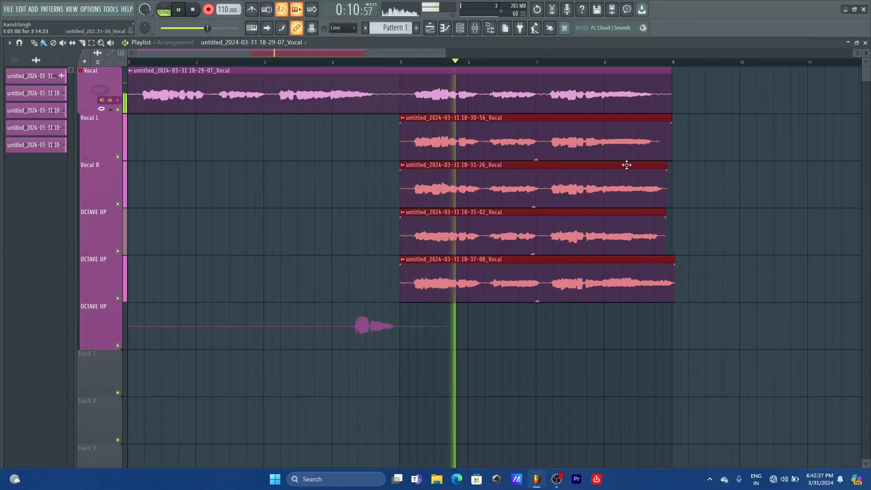
{"action": "left_click_drag", "start_coordinate": [418, 53], "coordinate": [449, 53]}
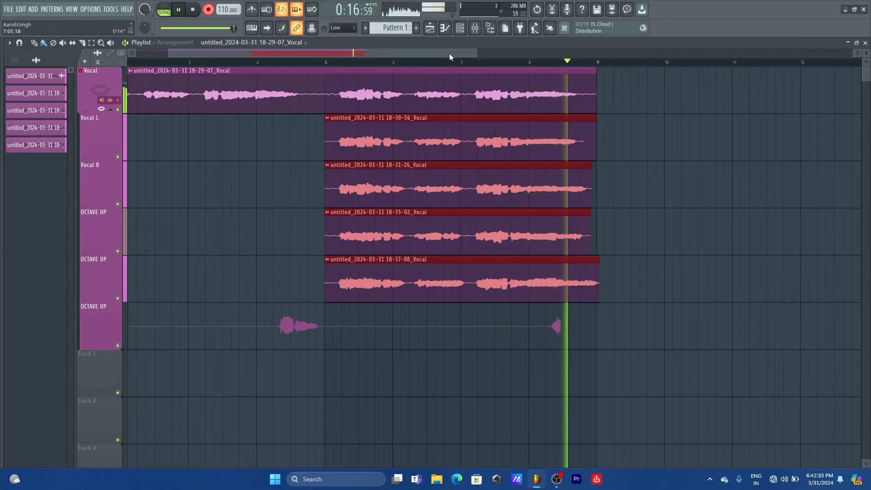
{"action": "key", "text": "space"}
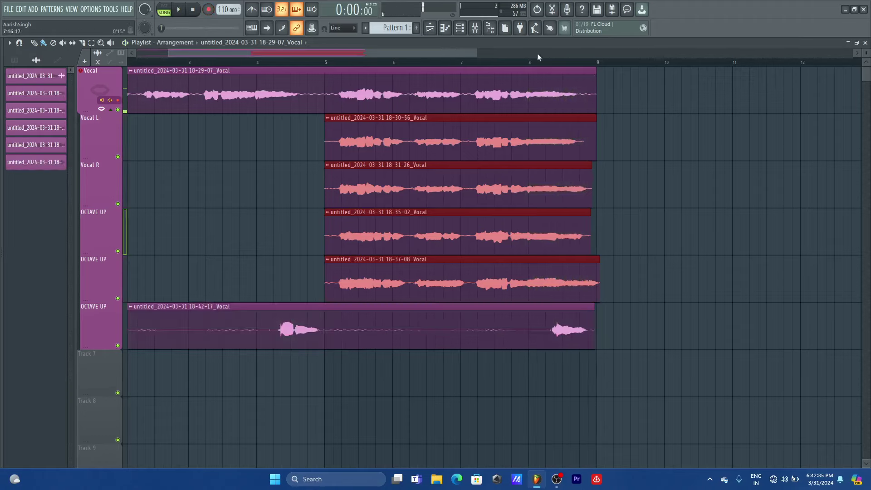
Unmute the Vocal mixer channel and play the layered stack from bar 1 with the newly recorded take
{"action": "left_click", "coordinate": [474, 28]}
{"action": "left_click", "coordinate": [402, 280]}
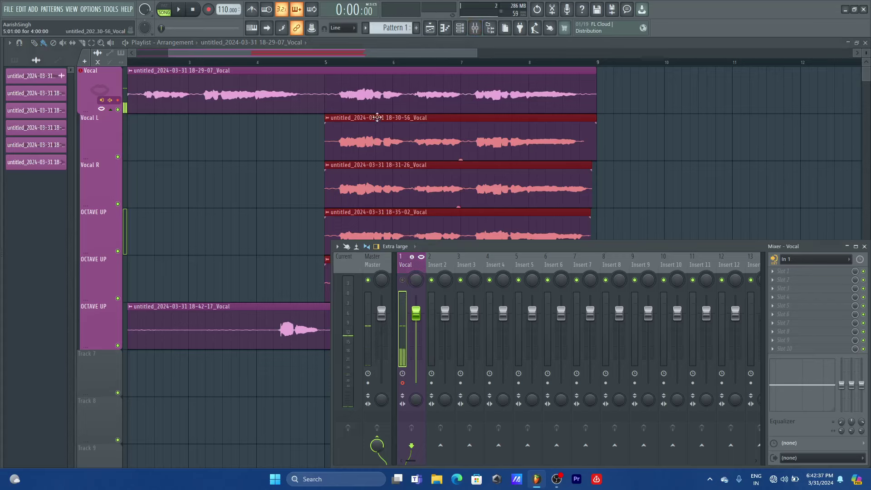
{"action": "left_click", "coordinate": [344, 45]}
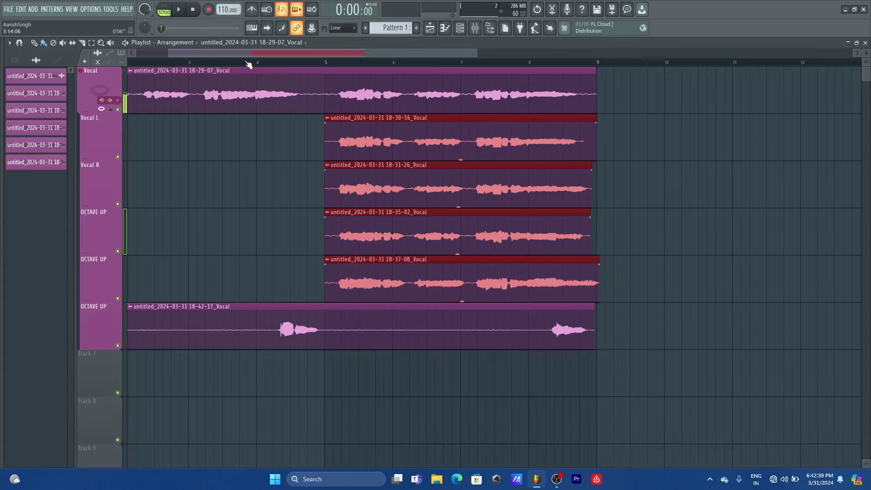
{"action": "left_click", "coordinate": [475, 28]}
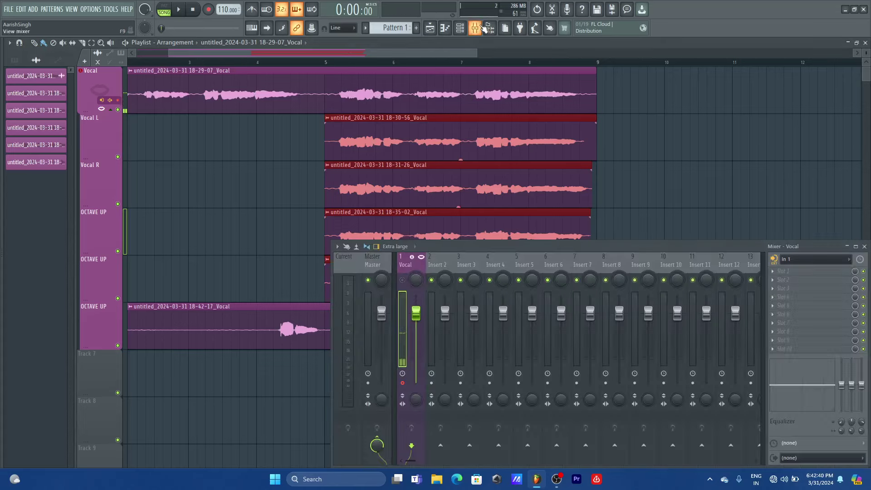
{"action": "left_click", "coordinate": [403, 279]}
{"action": "left_click", "coordinate": [286, 69]}
{"action": "key", "text": "space"}
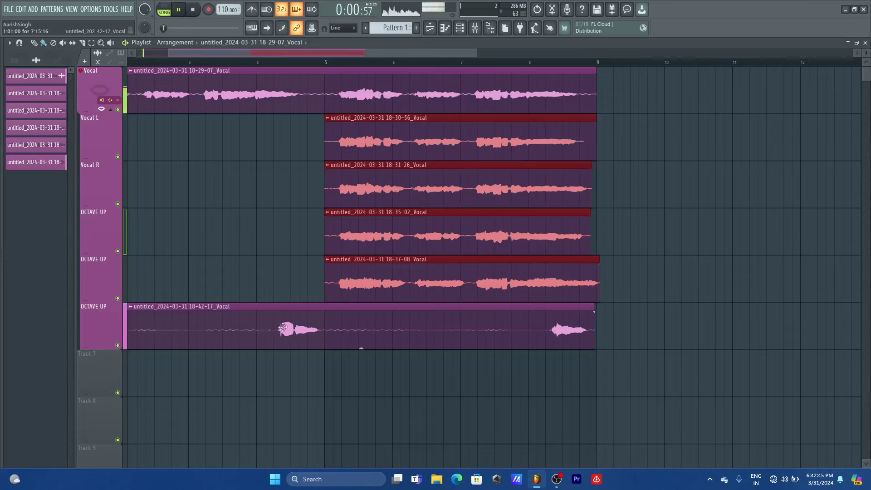
Lower the channel volume of the newly recorded take to 44% during playback and close its settings
{"action": "left_click_drag", "start_coordinate": [273, 53], "coordinate": [240, 53]}
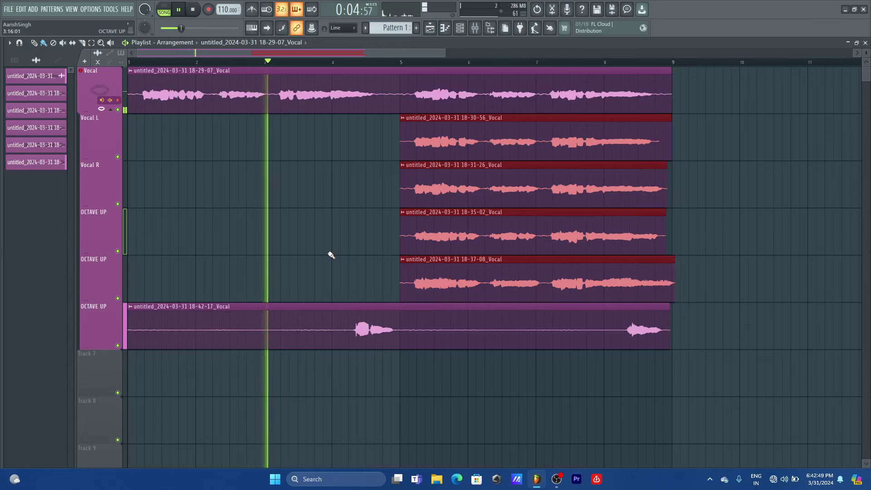
{"action": "double_click", "coordinate": [379, 325]}
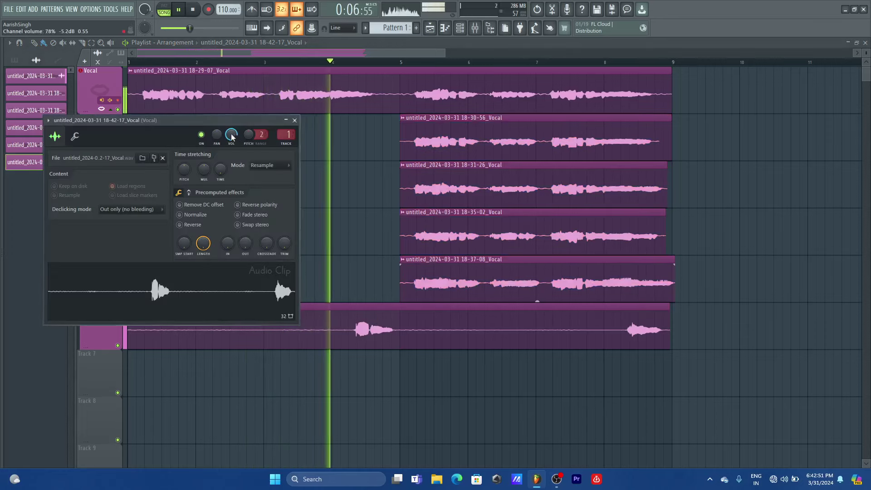
{"action": "scroll", "coordinate": [231, 137], "scroll_direction": "down", "scroll_amount": 5}
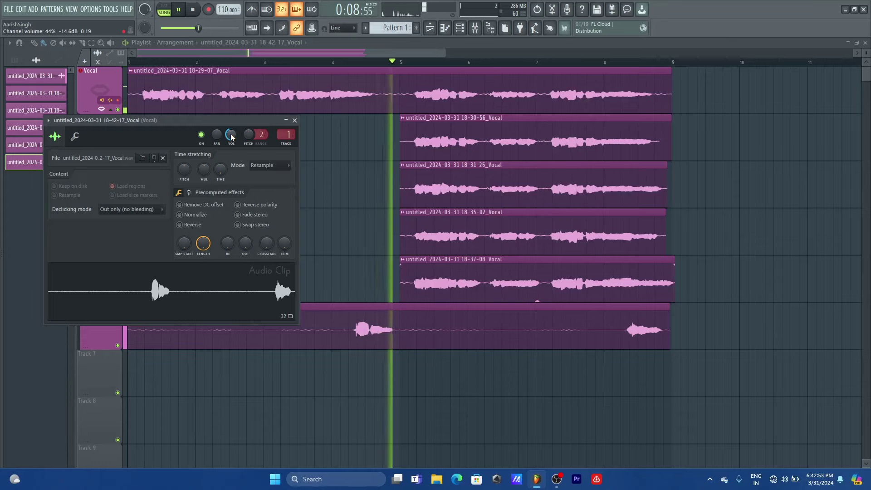
{"action": "left_click", "coordinate": [295, 121]}
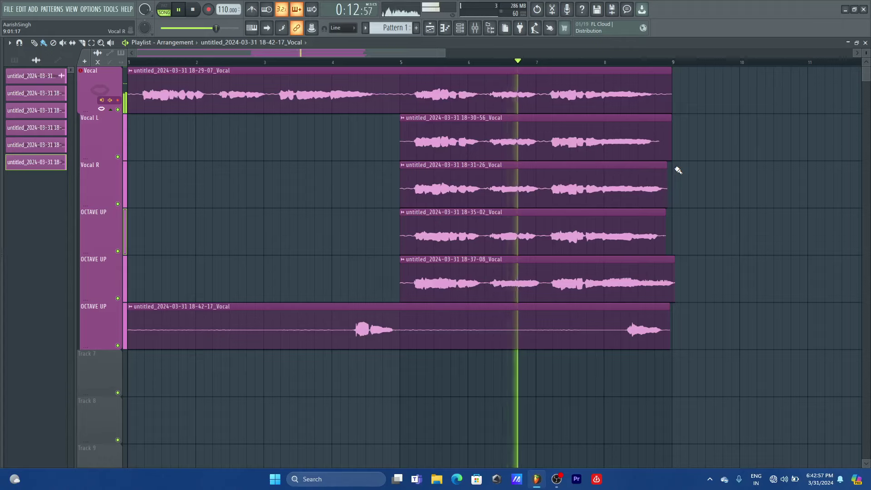
Slice off the ends of the Vocal L, Vocal R and first OCTAVE UP clips, leaving each 3:12:00 long, and stop playback
{"action": "key", "text": "c"}
{"action": "left_click_drag", "start_coordinate": [654, 122], "coordinate": [657, 249]}
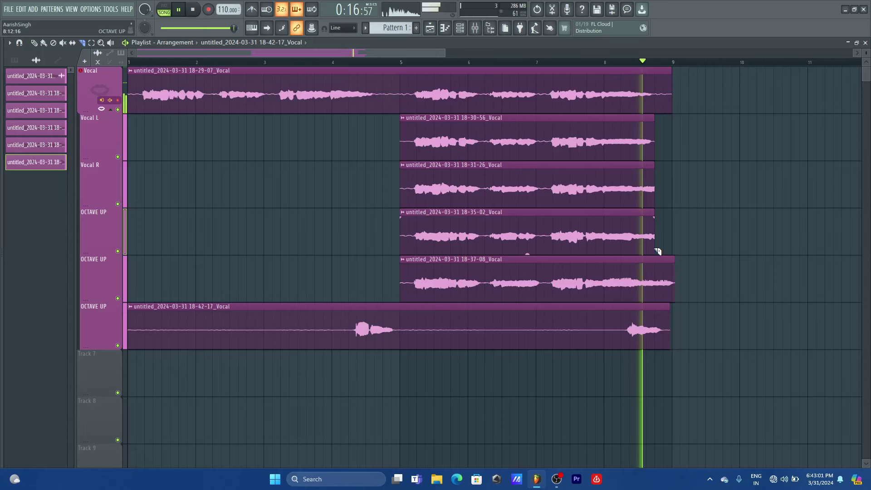
{"action": "key", "text": "space"}
Open the channel settings of the second OCTAVE UP clip and the mixer, and close both
{"action": "double_click", "coordinate": [595, 273]}
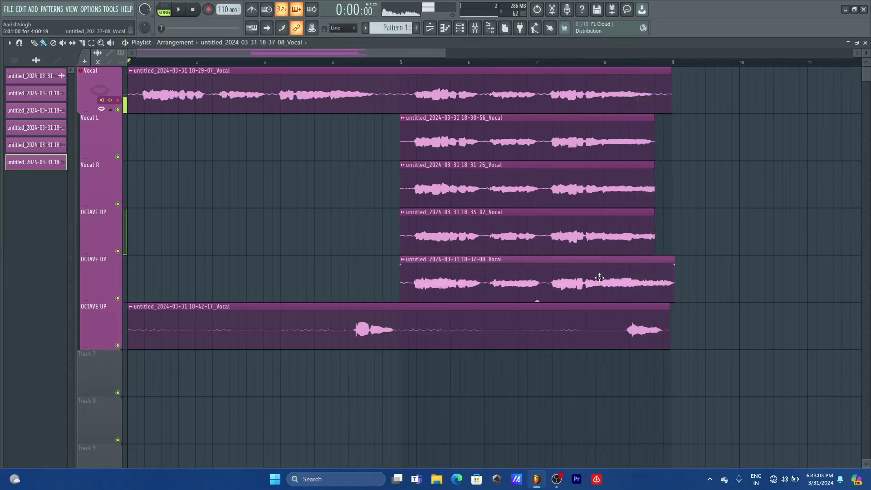
{"action": "key", "text": "F9"}
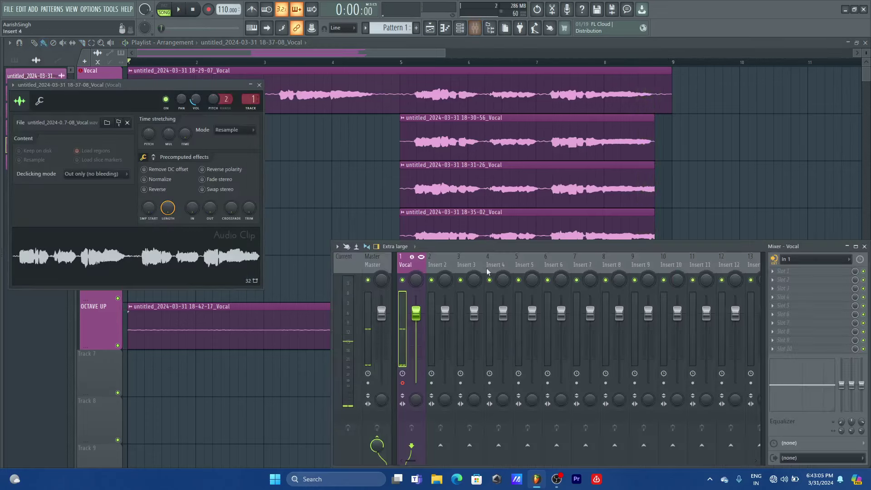
{"action": "left_click", "coordinate": [349, 54]}
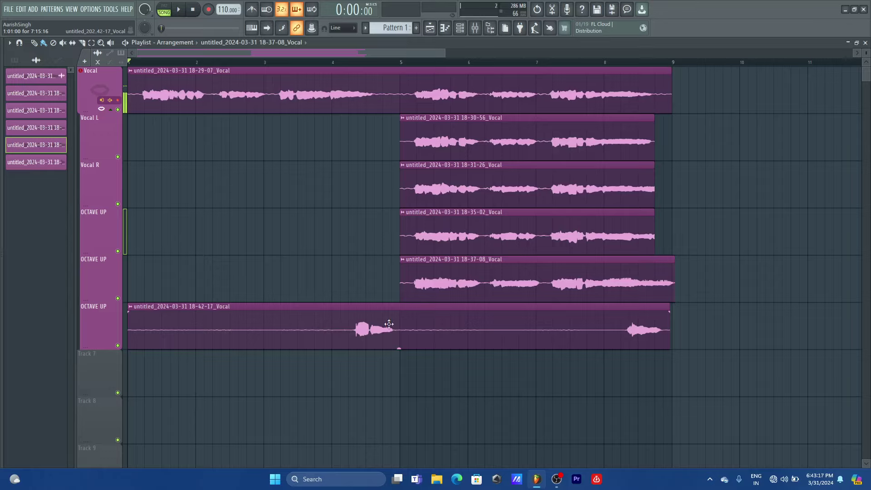
Delete the newest take's clip, and undo the deletion, the volume changes, the trimmed clip ends and the take's recording
{"action": "right_click", "coordinate": [403, 331]}
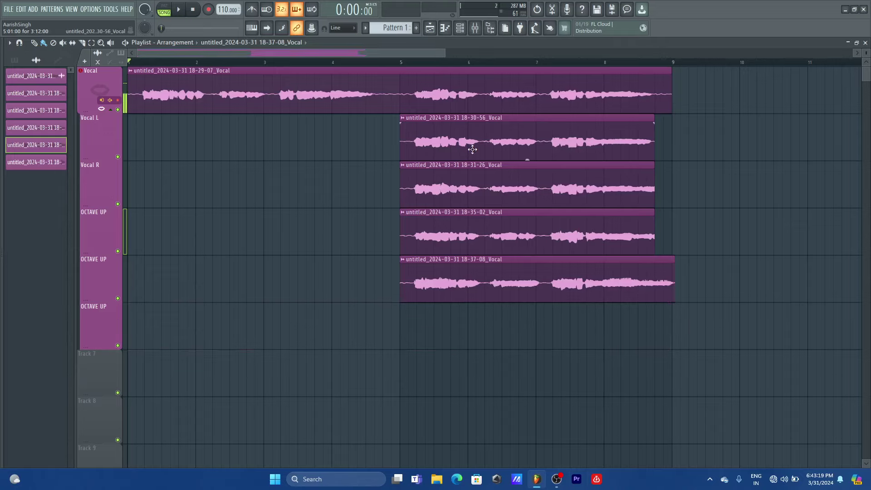
{"action": "key", "text": "ctrl+z"}
{"action": "key", "text": "ctrl+z"}
{"action": "key", "text": "ctrl+z"}
{"action": "key", "text": "ctrl+z"}
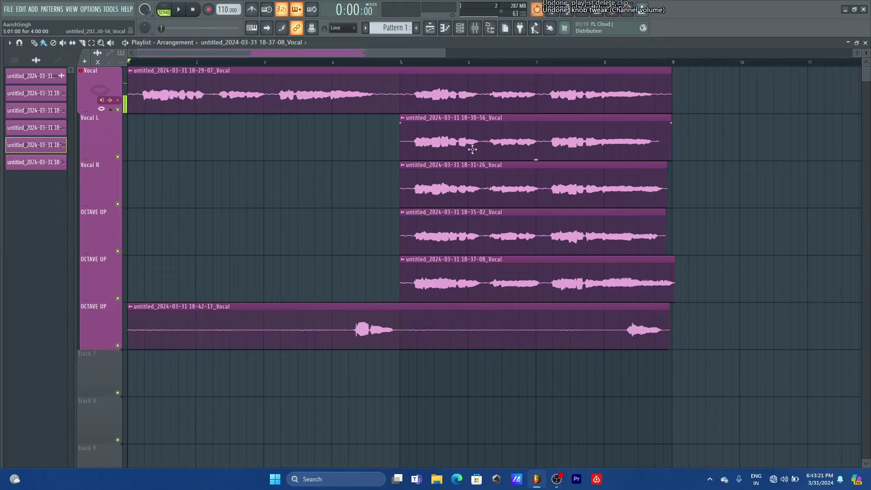
{"action": "key", "text": "ctrl+z"}
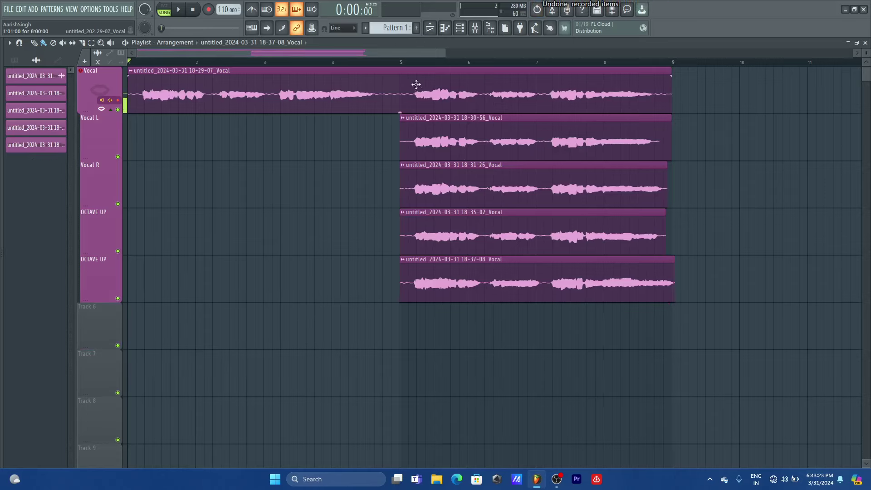
Show all channels in the channel rack and add a FLEX instrument channel
{"action": "left_click_drag", "start_coordinate": [395, 51], "coordinate": [349, 48]}
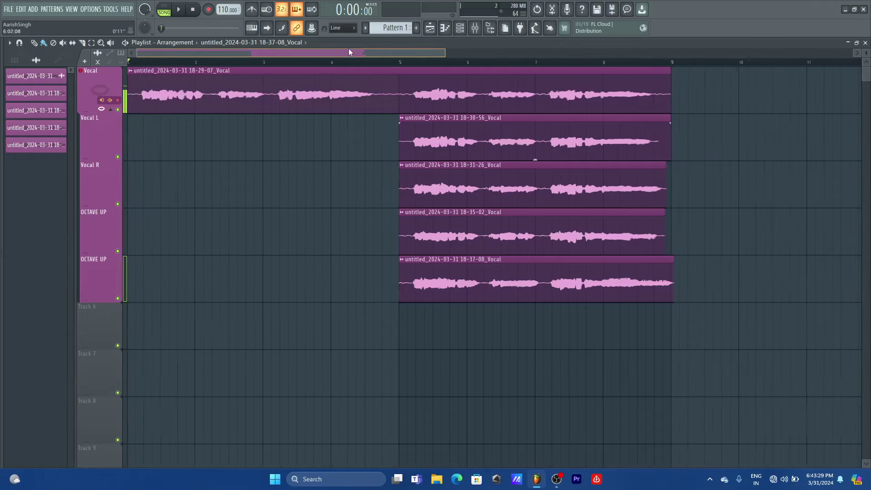
{"action": "key", "text": "F6"}
{"action": "left_click", "coordinate": [281, 90]}
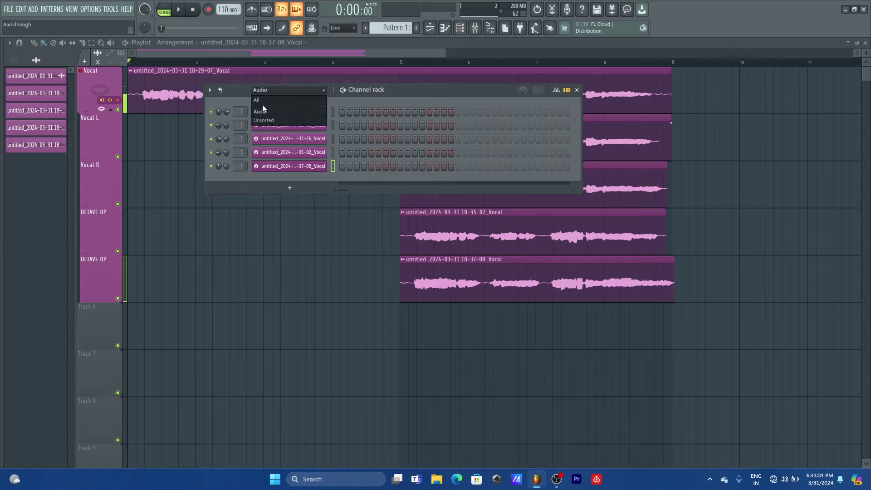
{"action": "left_click", "coordinate": [262, 104]}
{"action": "left_click", "coordinate": [293, 202]}
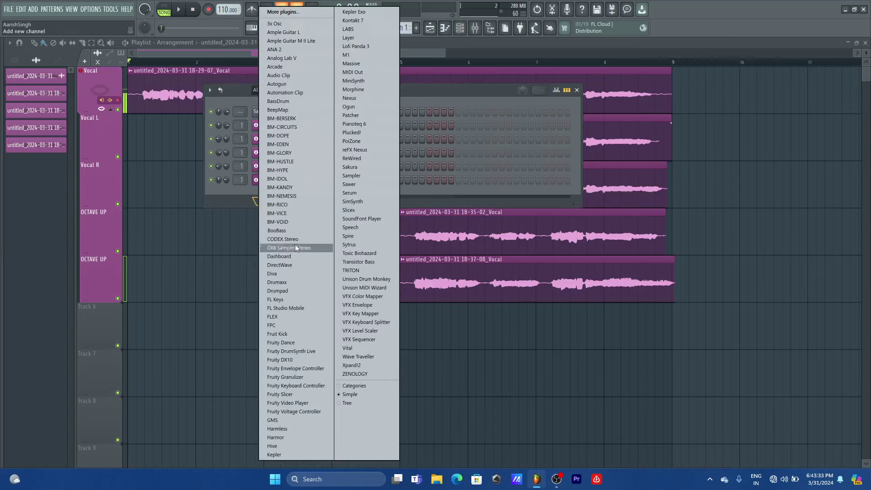
{"action": "left_click", "coordinate": [289, 317]}
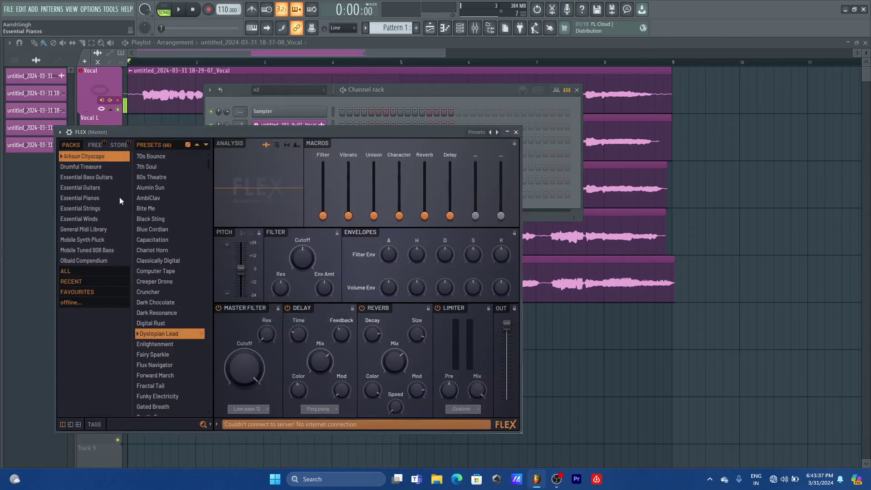
Load the Steinway D preset from the Essential Pianos pack in FLEX, and close the instrument and the channel rack
{"action": "left_click", "coordinate": [86, 197]}
{"action": "left_click", "coordinate": [158, 324]}
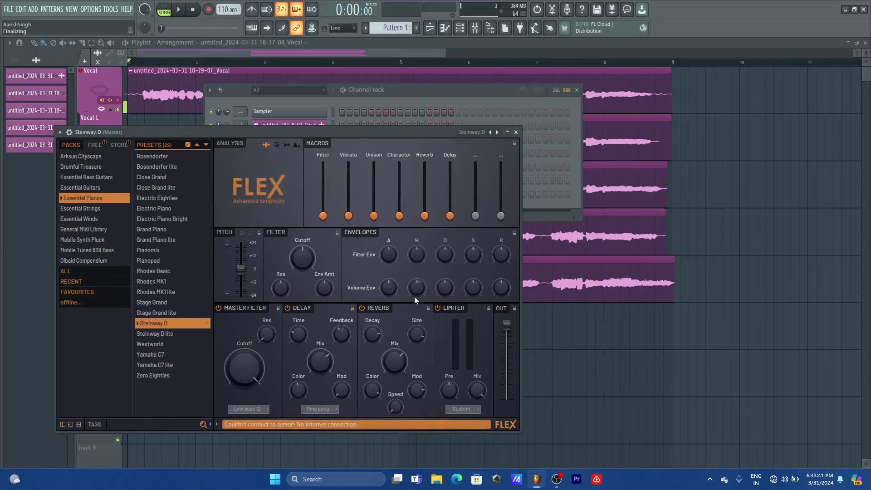
{"action": "left_click", "coordinate": [516, 132]}
{"action": "left_click", "coordinate": [577, 90]}
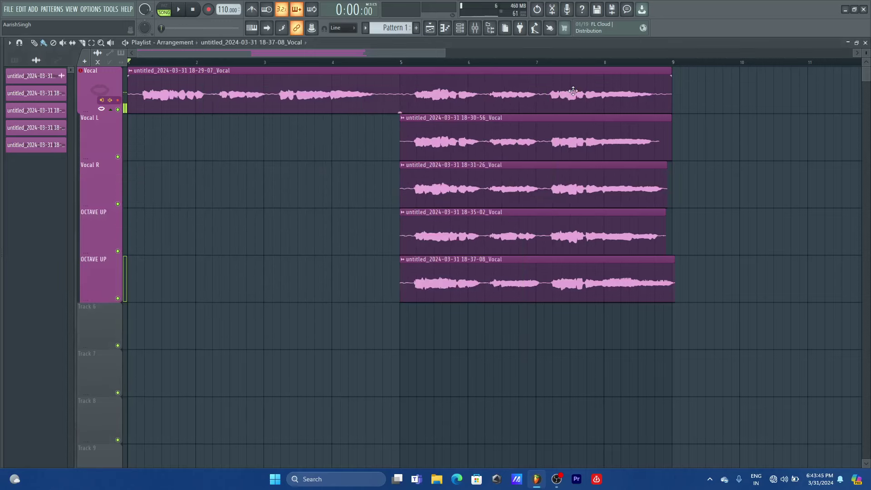
Open the mixer, play the vocal arrangement from bar 1, and close the mixer after stopping
{"action": "left_click", "coordinate": [474, 27]}
{"action": "key", "text": "space"}
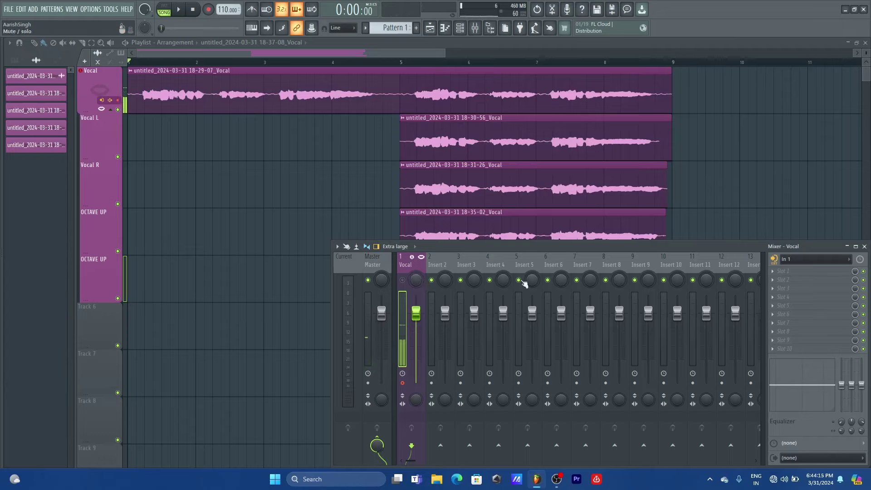
{"action": "left_click", "coordinate": [414, 54]}
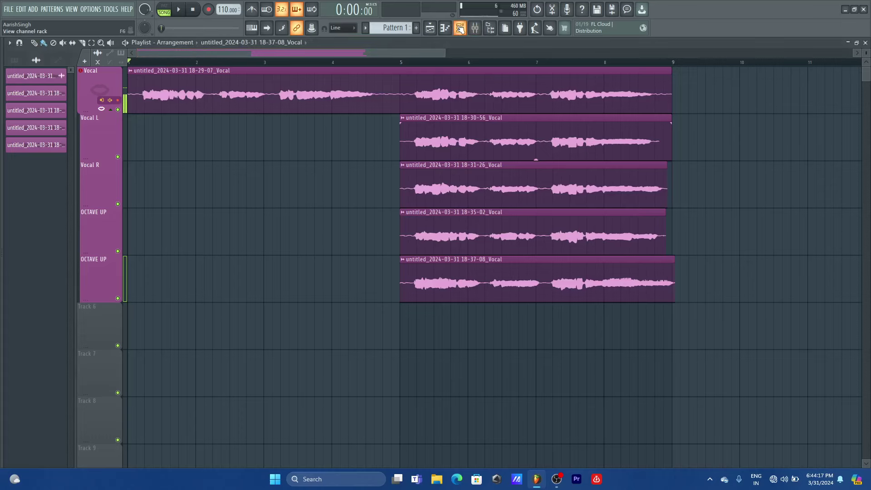
Open the Steinway D piano roll and set its scale to Minor Natural (Aeolian) with root note F
{"action": "left_click", "coordinate": [444, 28]}
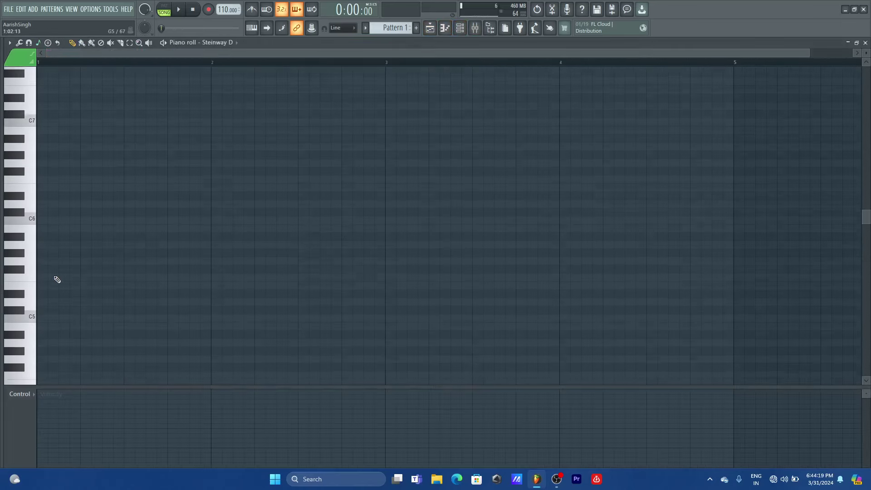
{"action": "scroll", "coordinate": [57, 280], "scroll_direction": "down", "scroll_amount": 2}
{"action": "left_click", "coordinate": [39, 44]}
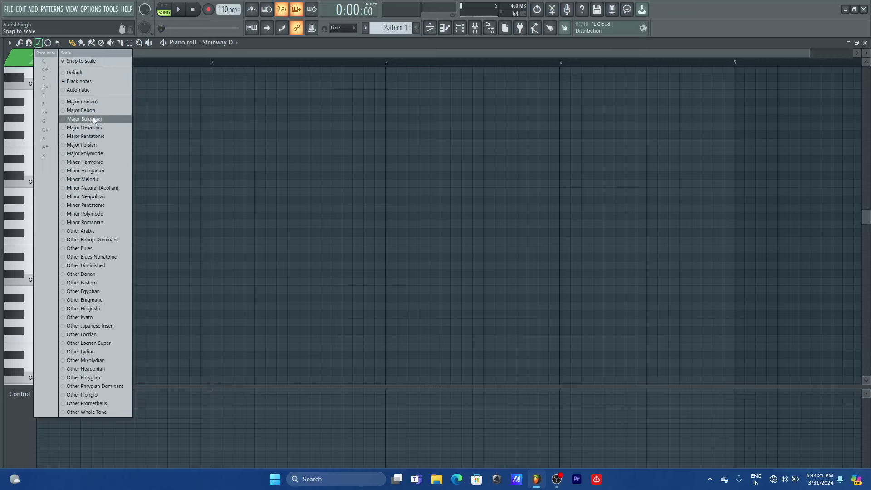
{"action": "left_click", "coordinate": [104, 187]}
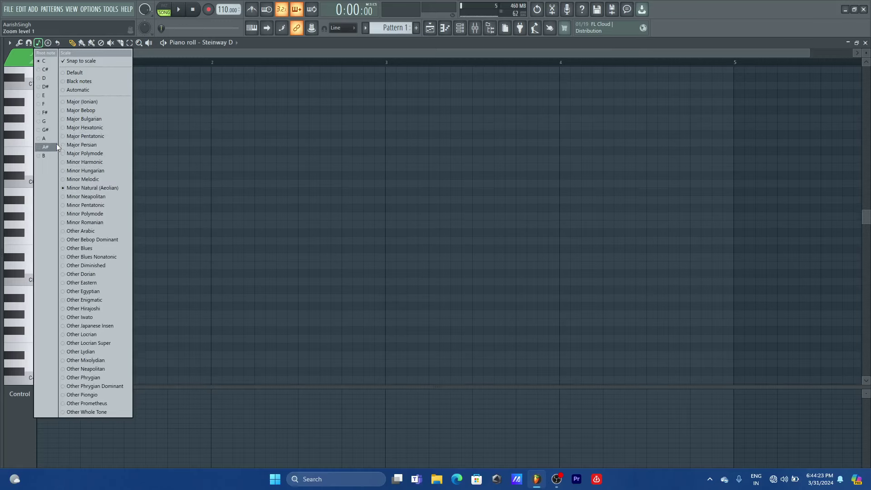
{"action": "left_click", "coordinate": [50, 104]}
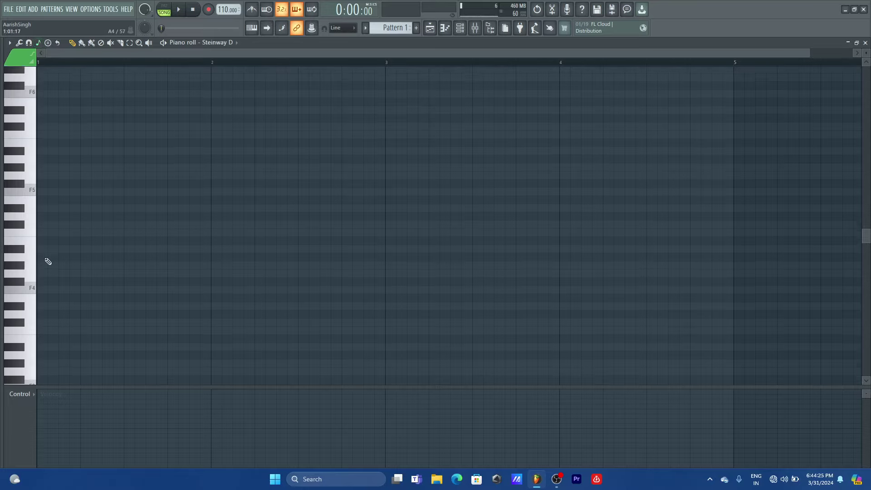
Draw three stacked one-bar piano notes, F4, G#4 and C5, at the start of the pattern
{"action": "left_click", "coordinate": [47, 292]}
{"action": "left_click_drag", "start_coordinate": [58, 290], "coordinate": [213, 312]}
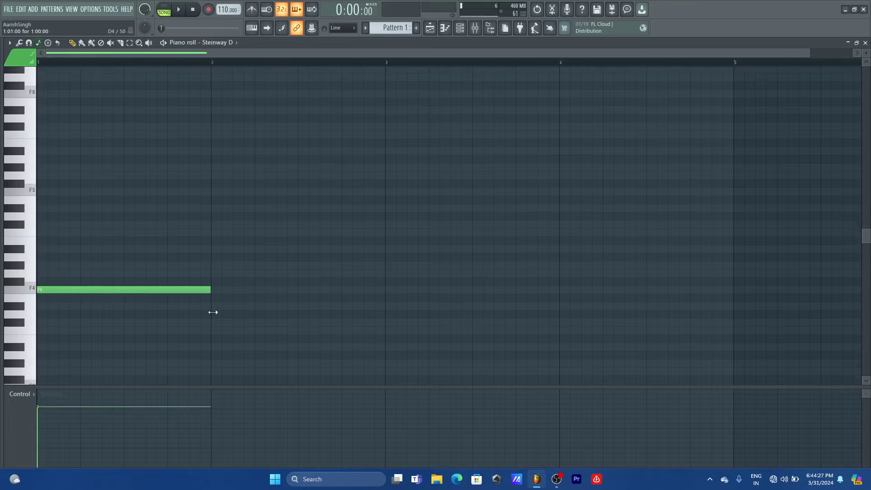
{"action": "key", "text": "space"}
{"action": "left_click_drag", "start_coordinate": [83, 264], "coordinate": [40, 265]}
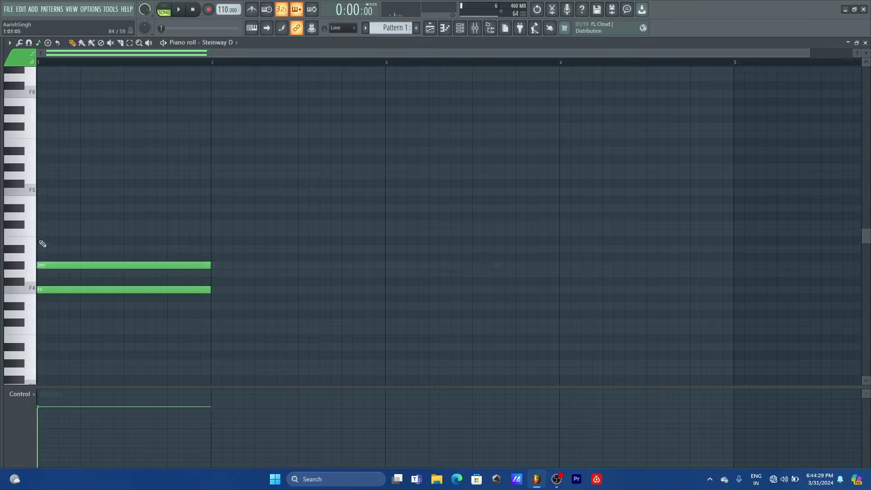
{"action": "left_click", "coordinate": [44, 232]}
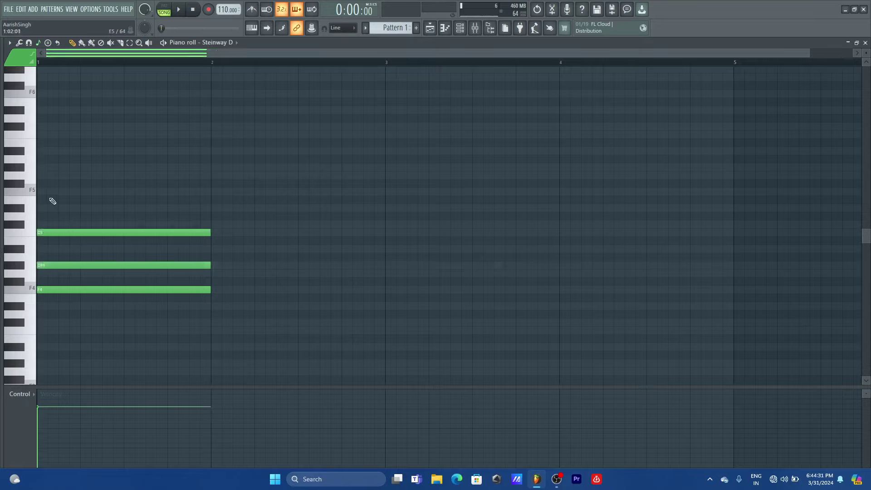
Place Pattern 1 on playlist Track 6 at bar 5 and play the arrangement from just before it
{"action": "left_click", "coordinate": [460, 28]}
{"action": "left_click", "coordinate": [430, 27]}
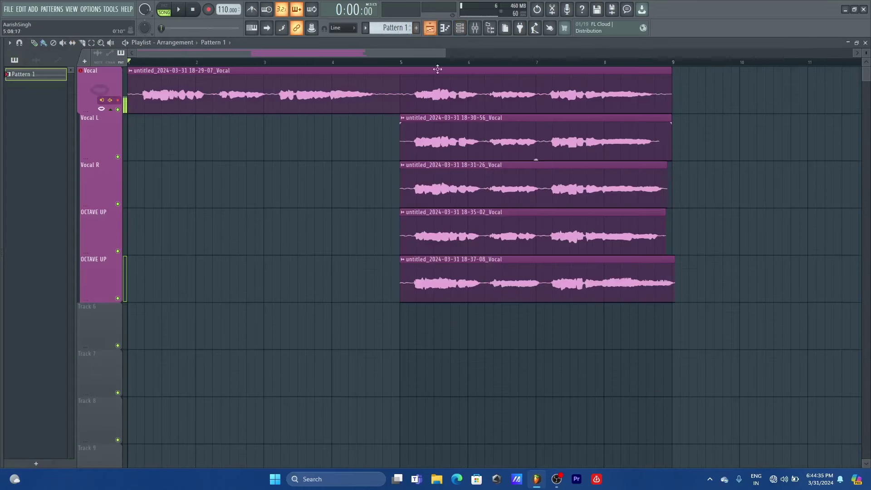
{"action": "left_click", "coordinate": [402, 327]}
{"action": "key", "text": "space"}
{"action": "left_click", "coordinate": [390, 64]}
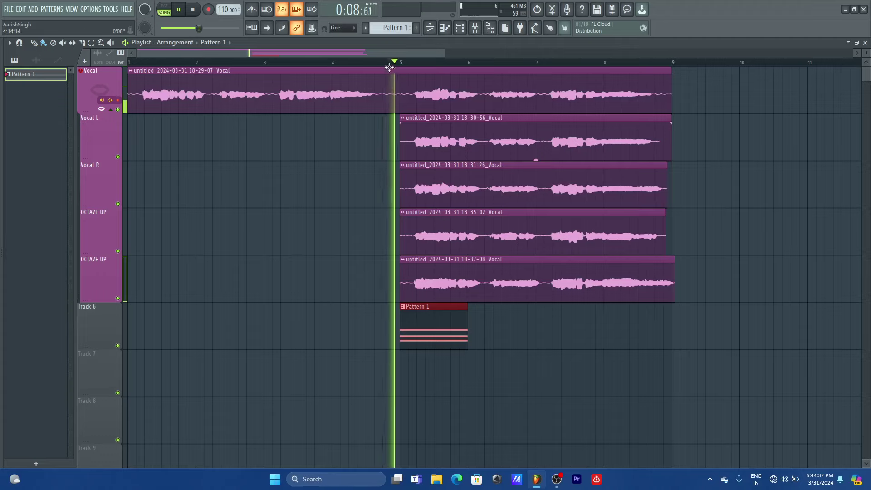
{"action": "key", "text": "space"}
Audition the G#4 note in Pattern 1's piano roll and bring up the mixer
{"action": "double_click", "coordinate": [427, 332]}
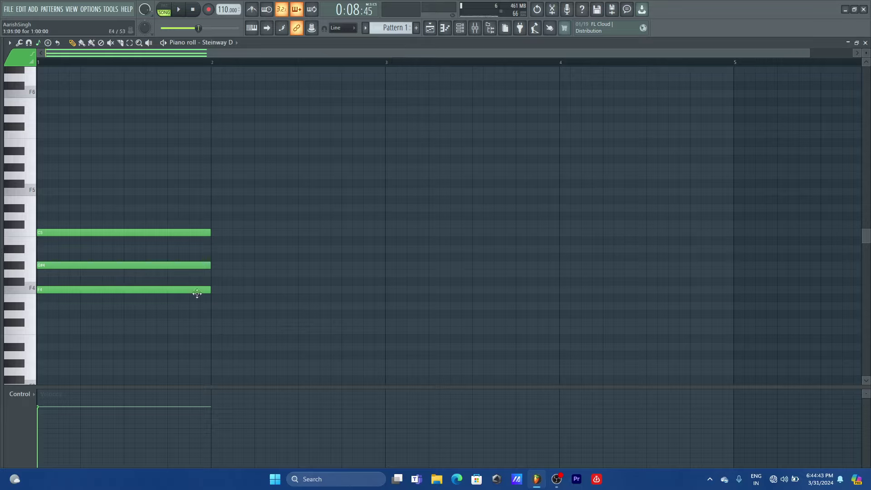
{"action": "left_click_drag", "start_coordinate": [220, 278], "coordinate": [68, 299]}
{"action": "double_click", "coordinate": [47, 266]}
{"action": "left_click", "coordinate": [498, 170]}
{"action": "left_click", "coordinate": [476, 30]}
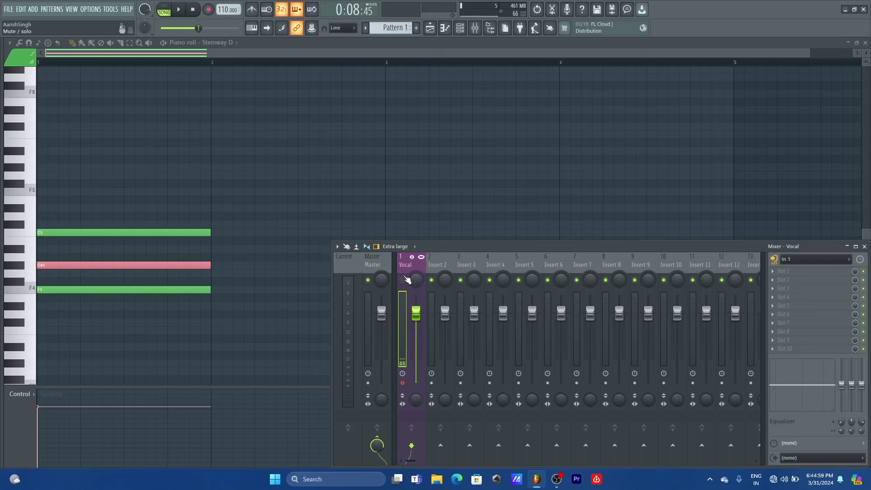
Return to the playlist and mute both OCTAVE UP tracks
{"action": "left_click", "coordinate": [429, 28]}
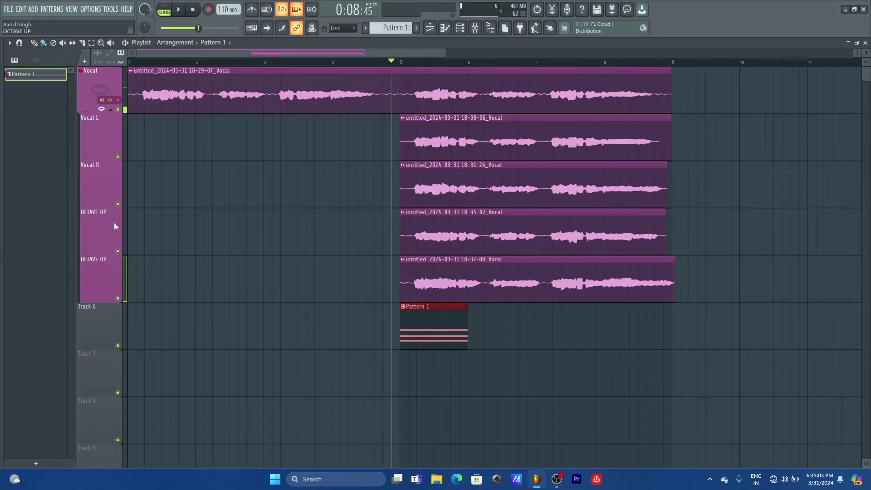
{"action": "left_click", "coordinate": [118, 252]}
{"action": "left_click", "coordinate": [118, 298]}
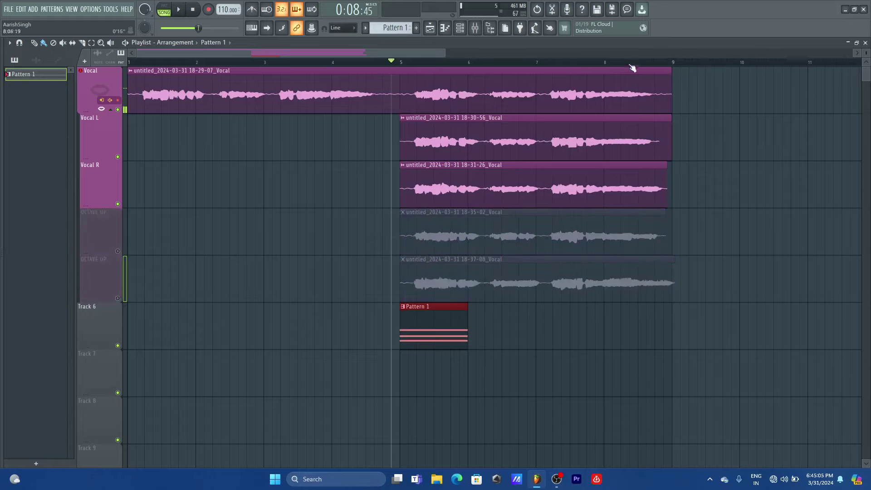
{"action": "scroll", "coordinate": [612, 68], "scroll_direction": "up", "scroll_amount": 1}
{"action": "scroll", "coordinate": [612, 68], "scroll_direction": "up", "scroll_amount": 1}
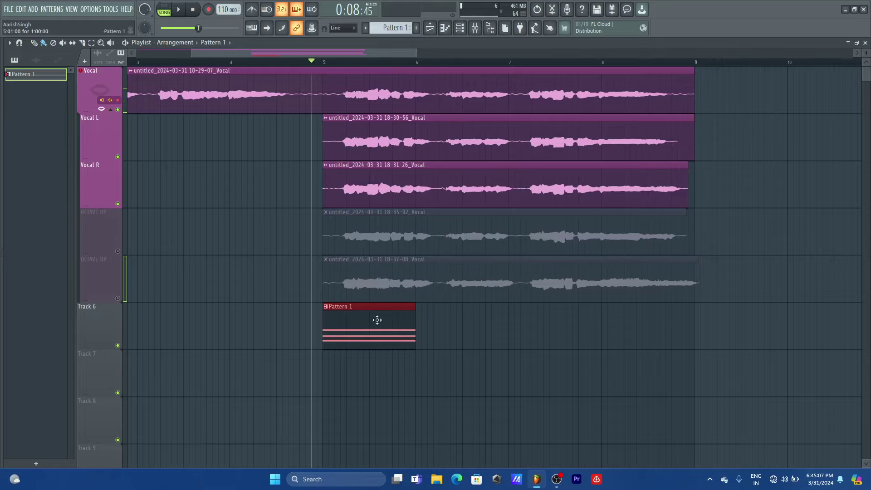
Move the Pattern 1 clip to bar 8 on Track 6 and play the arrangement from about the middle of bar 7
{"action": "left_click_drag", "start_coordinate": [376, 320], "coordinate": [652, 351]}
{"action": "left_click", "coordinate": [555, 62]}
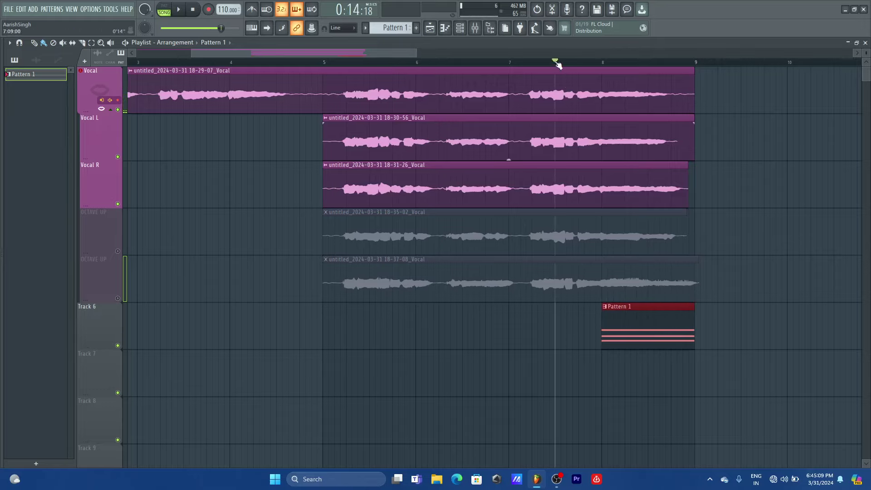
{"action": "left_click", "coordinate": [475, 28]}
{"action": "key", "text": "space"}
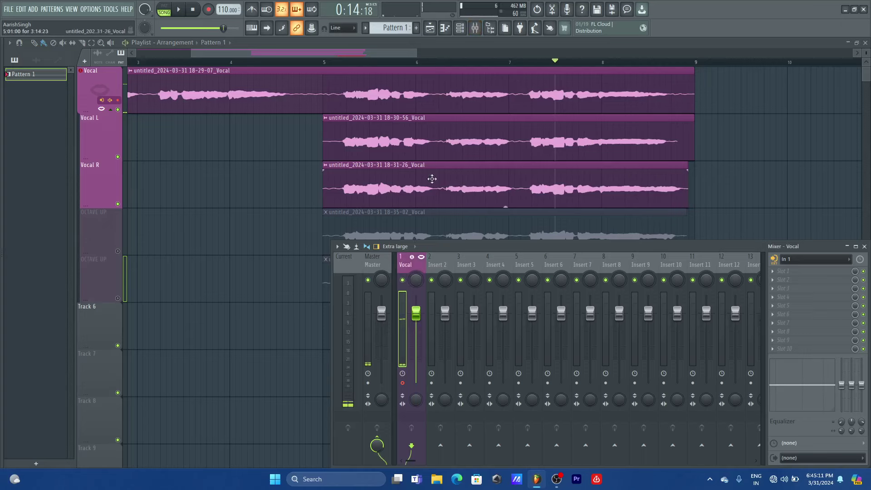
{"action": "key", "text": "F9"}
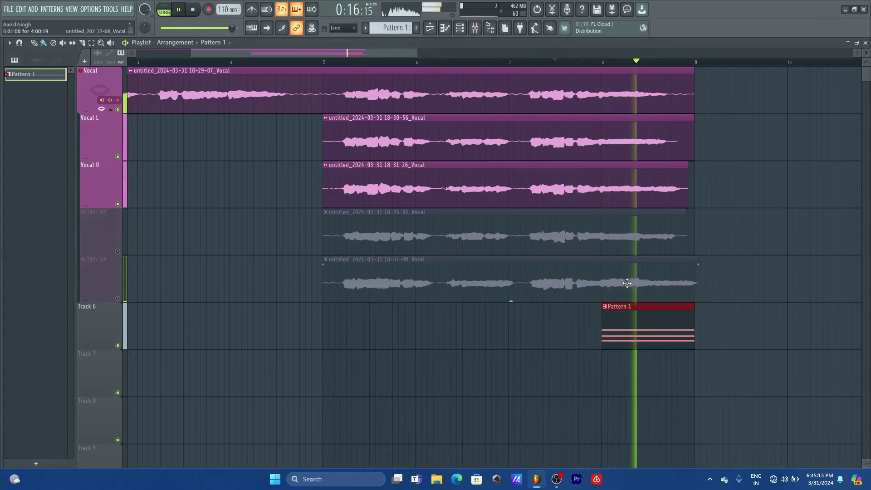
{"action": "key", "text": "space"}
{"action": "key", "text": "space"}
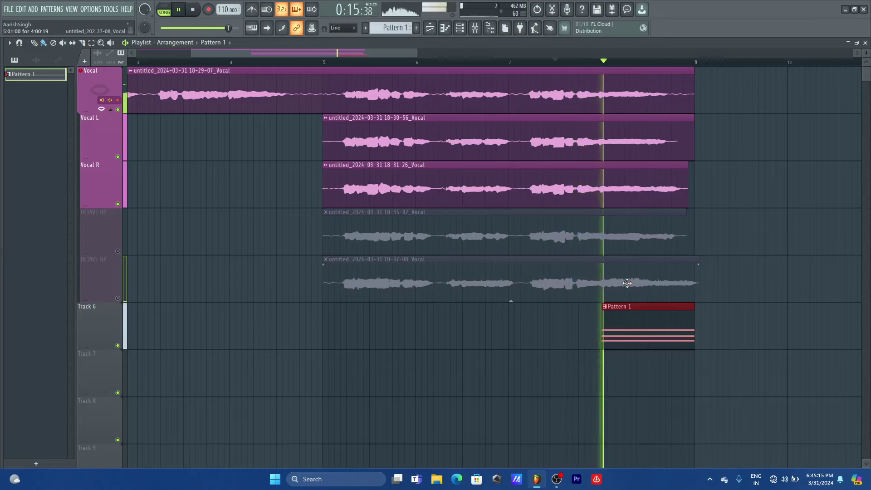
{"action": "key", "text": "space"}
{"action": "key", "text": "F9"}
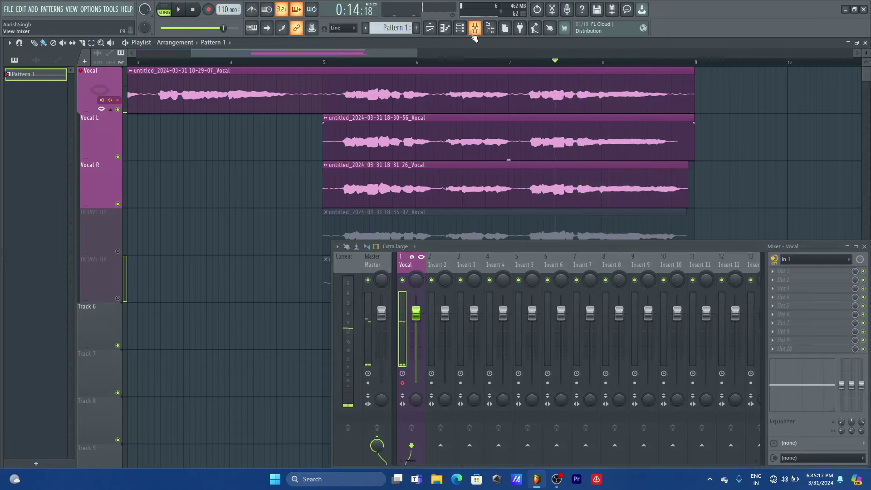
{"action": "key", "text": "F9"}
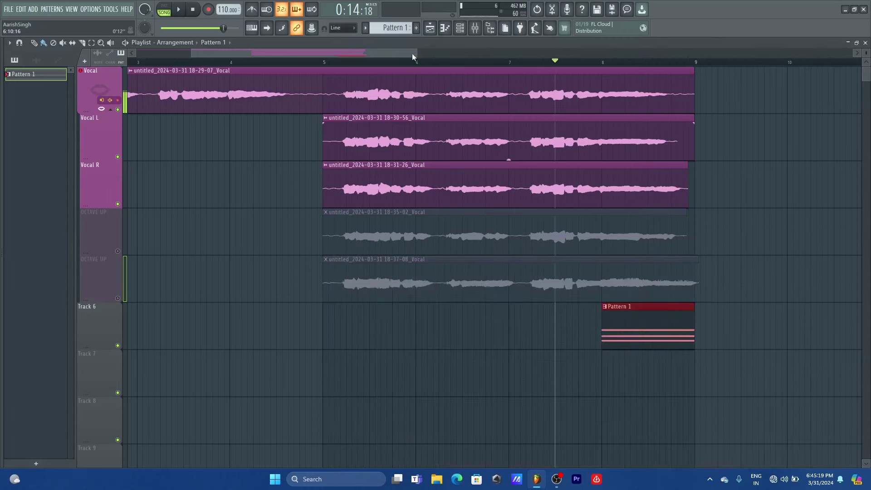
Audition the F4 note in Pattern 1's piano roll, check the mixer, and return to the playlist
{"action": "double_click", "coordinate": [628, 331]}
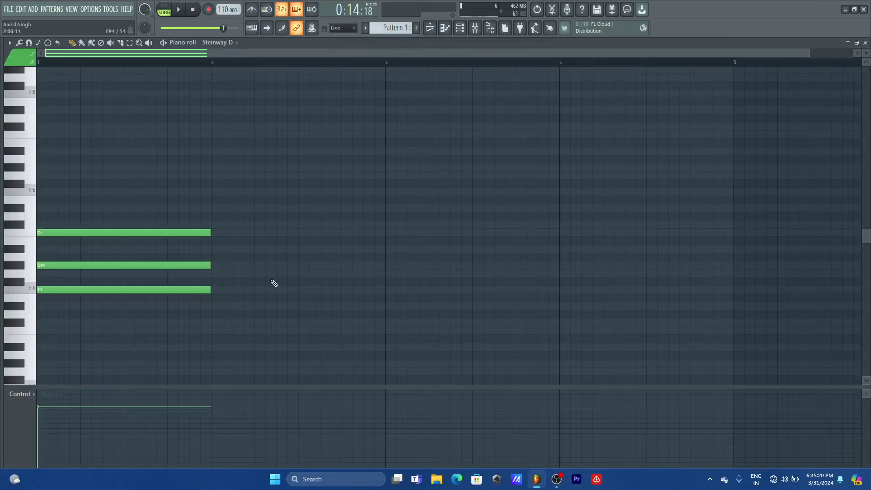
{"action": "left_click", "coordinate": [166, 289]}
{"action": "left_click", "coordinate": [474, 27]}
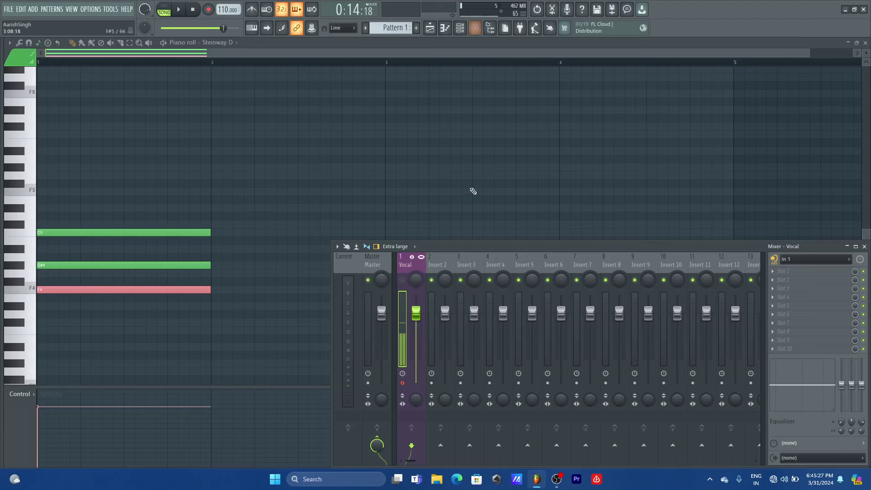
{"action": "left_click", "coordinate": [426, 51]}
{"action": "left_click", "coordinate": [430, 30]}
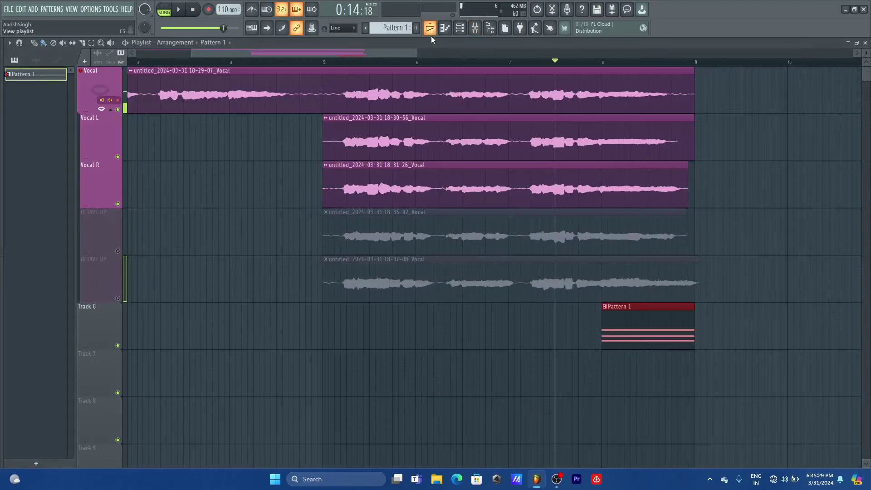
Delete the F4, C5 and G#4 notes from Pattern 1 in the piano roll
{"action": "double_click", "coordinate": [643, 336]}
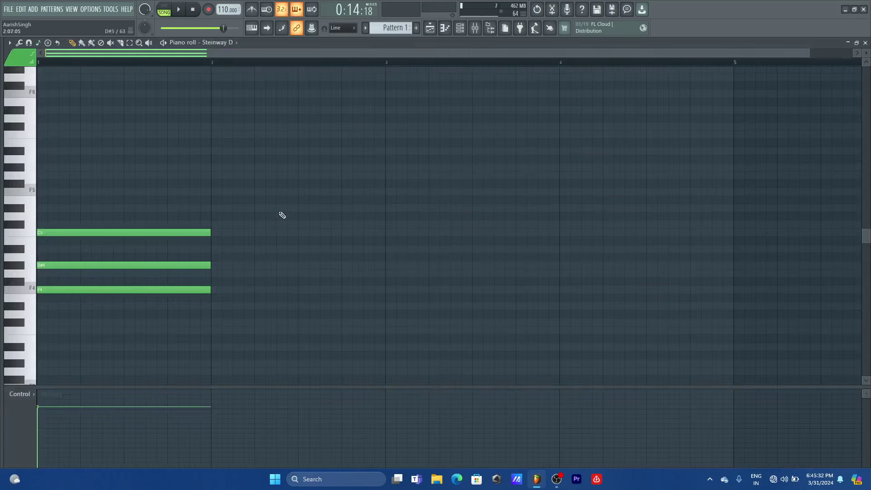
{"action": "right_click", "coordinate": [63, 290]}
{"action": "right_click", "coordinate": [64, 232]}
{"action": "right_click", "coordinate": [49, 265]}
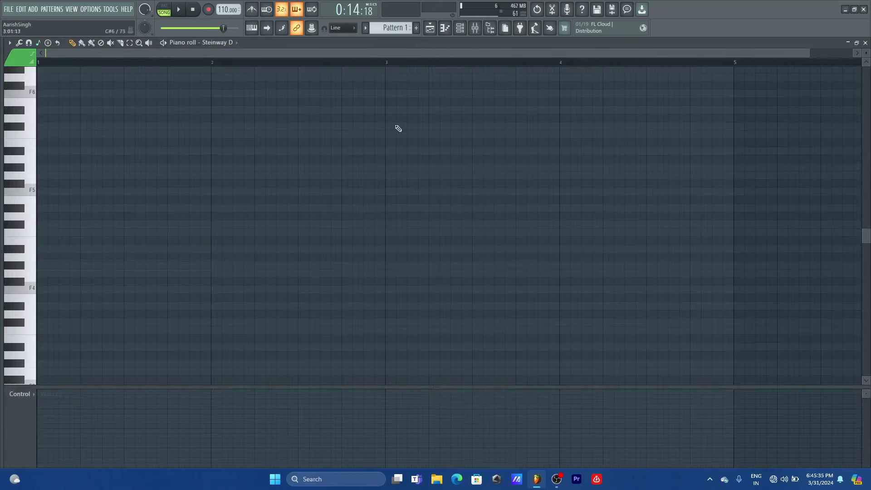
Show the channel rack and mixer, return to the playlist, and delete the empty Pattern 1 clip from Track 6
{"action": "left_click", "coordinate": [462, 33]}
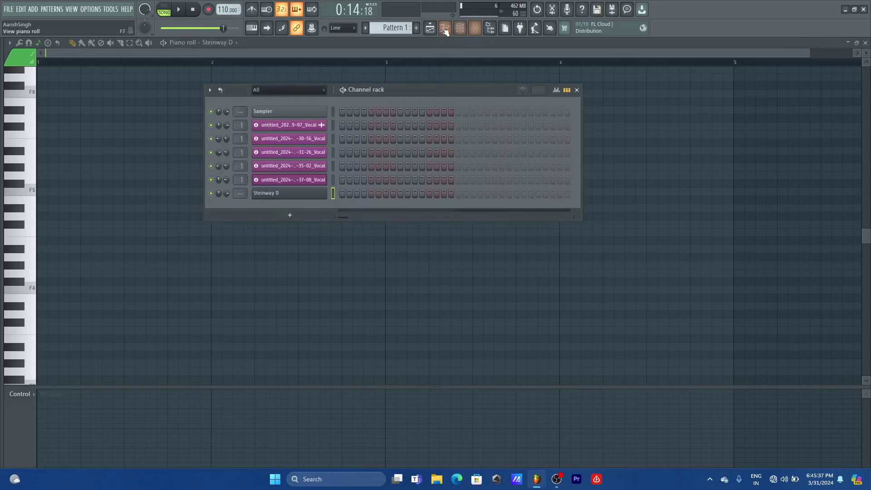
{"action": "left_click", "coordinate": [476, 29]}
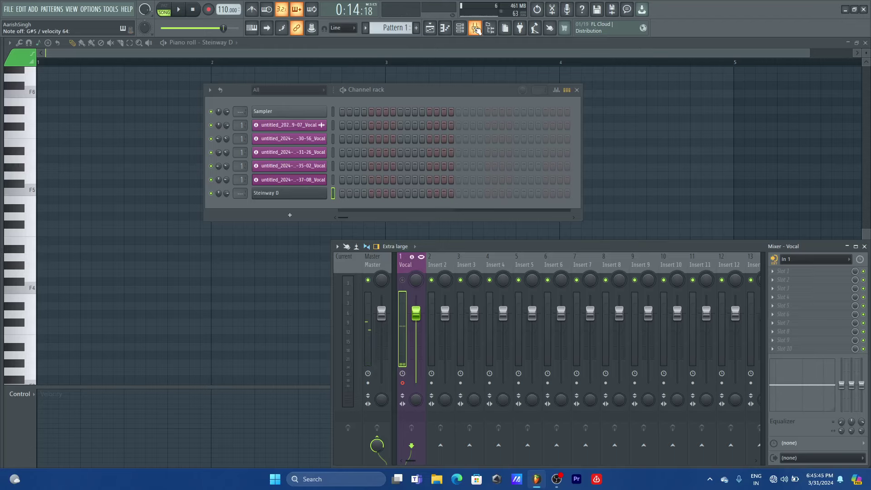
{"action": "left_click", "coordinate": [430, 27]}
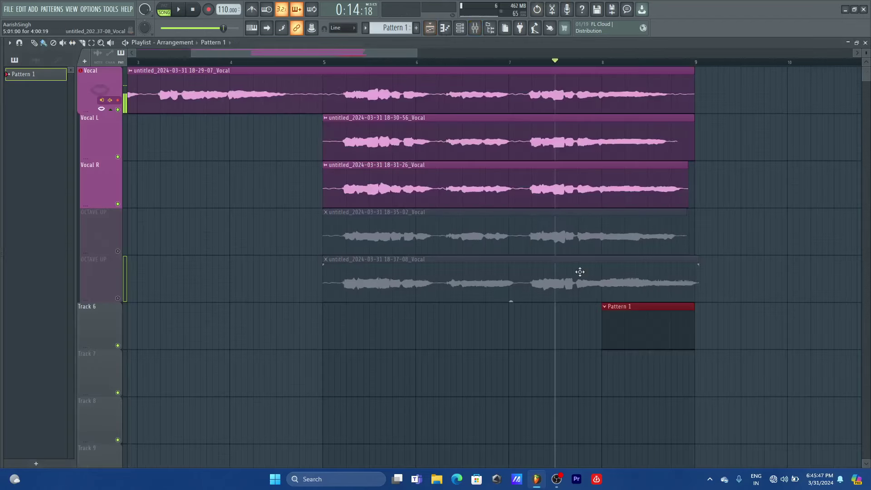
{"action": "right_click", "coordinate": [631, 321]}
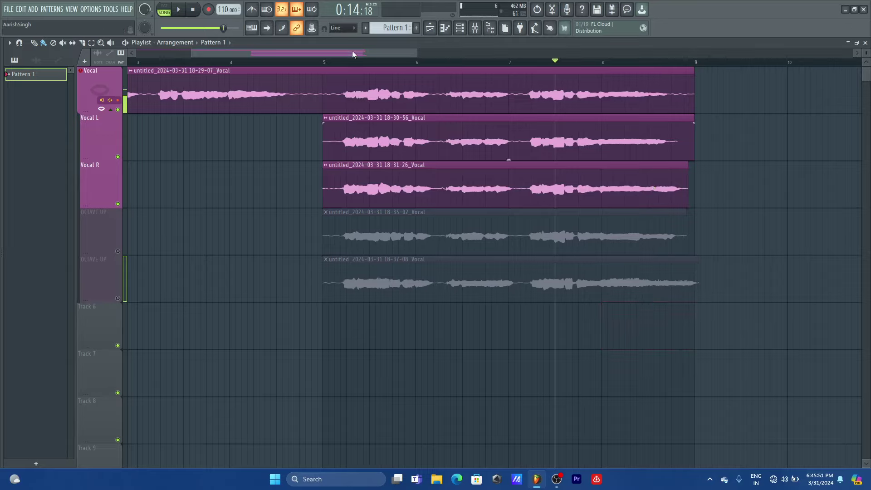
Select the lead vocal clip and unmute the Vocal track in the mixer, closing the mixer when done
{"action": "left_click", "coordinate": [419, 68]}
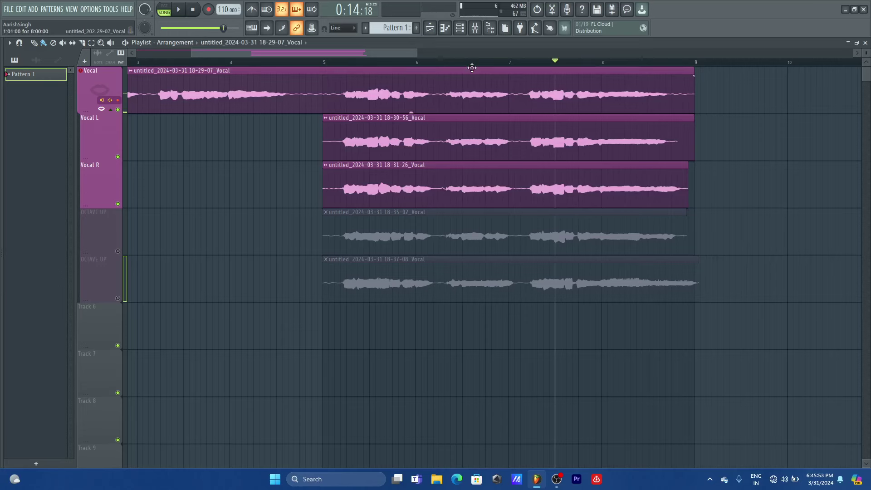
{"action": "left_click", "coordinate": [475, 27]}
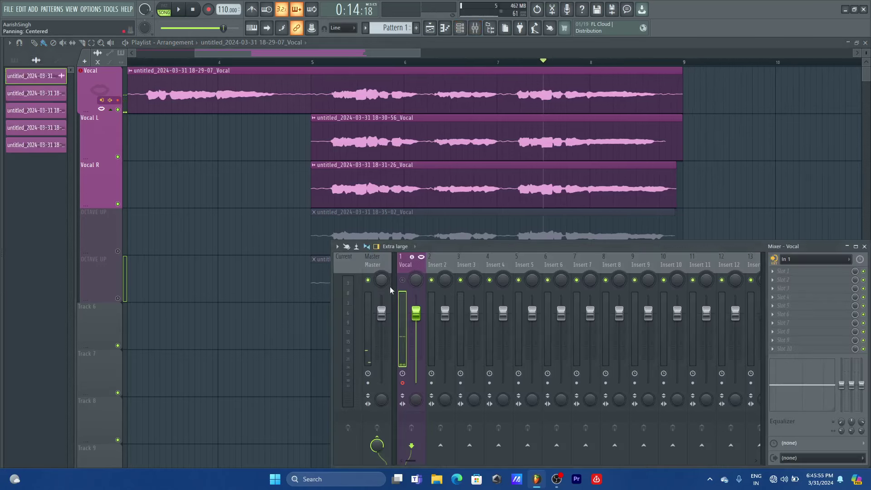
{"action": "left_click", "coordinate": [402, 279]}
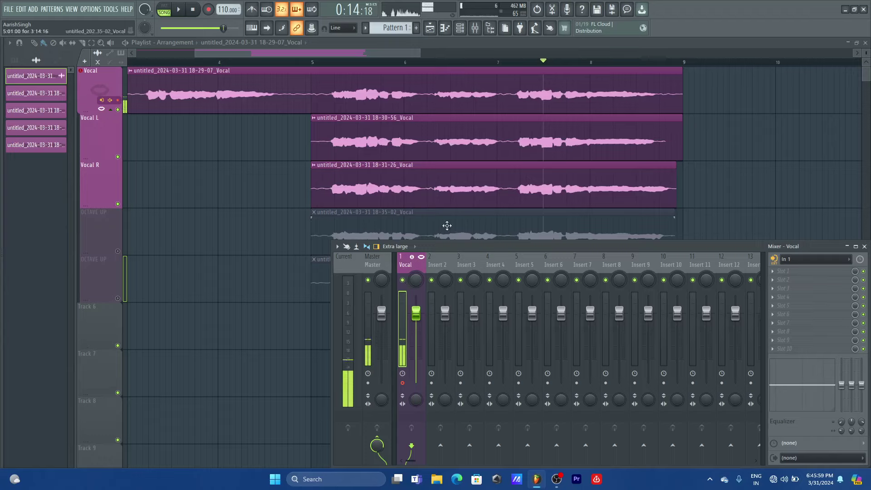
{"action": "left_click", "coordinate": [476, 29]}
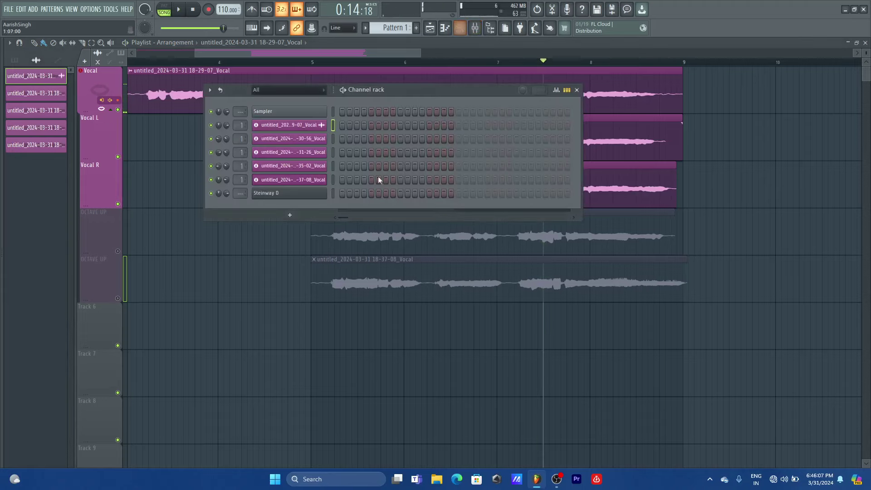
With the Steinway D channel selected for reference notes, record a harmony take onto Track 6 from mid-bar 7
{"action": "left_click", "coordinate": [460, 28]}
{"action": "left_click", "coordinate": [333, 191]}
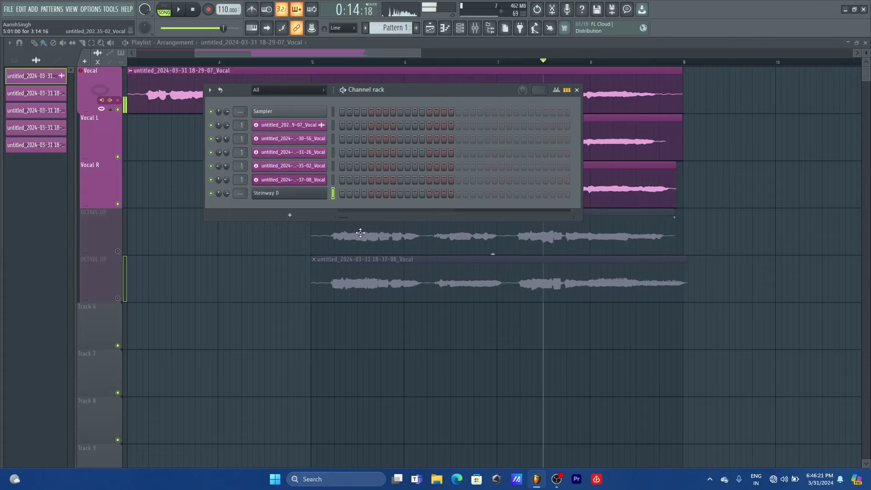
{"action": "key", "text": "F6"}
{"action": "key", "text": "space"}
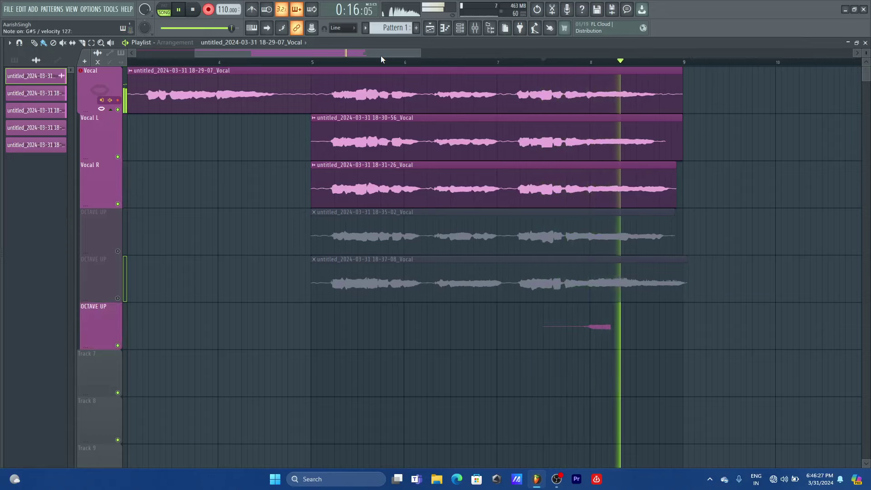
{"action": "key", "text": "space"}
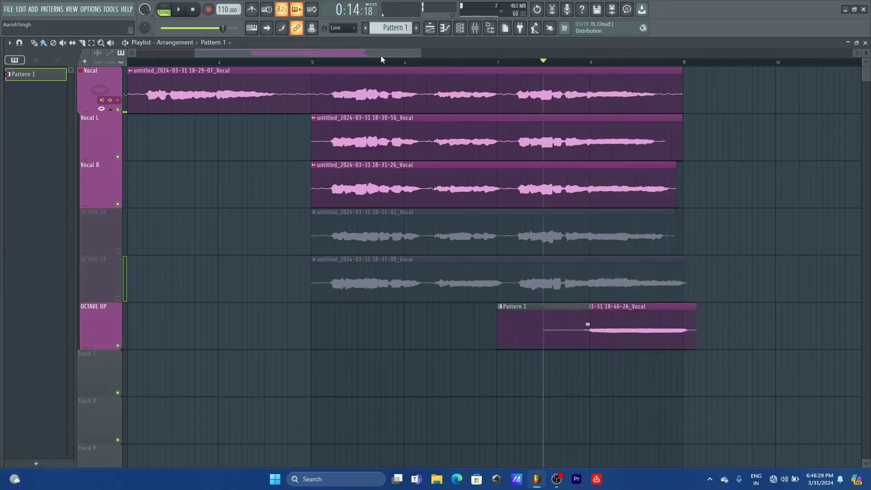
Delete the Pattern 1 clip overlapping the new take on Track 6 and mute the Vocal track in the mixer
{"action": "right_click", "coordinate": [550, 327]}
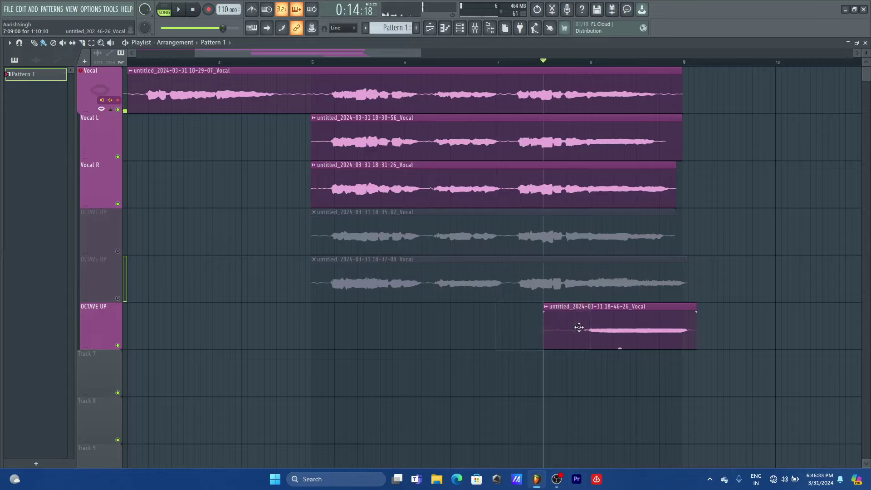
{"action": "key", "text": "F9"}
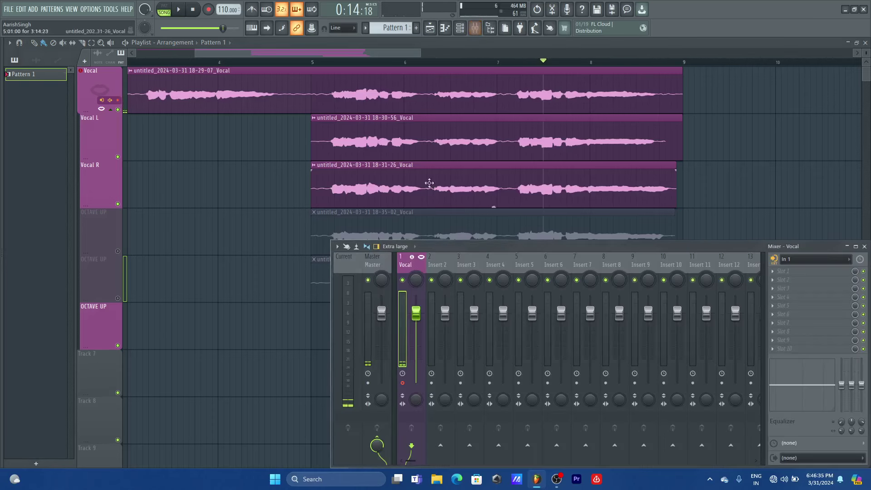
{"action": "key", "text": "F6"}
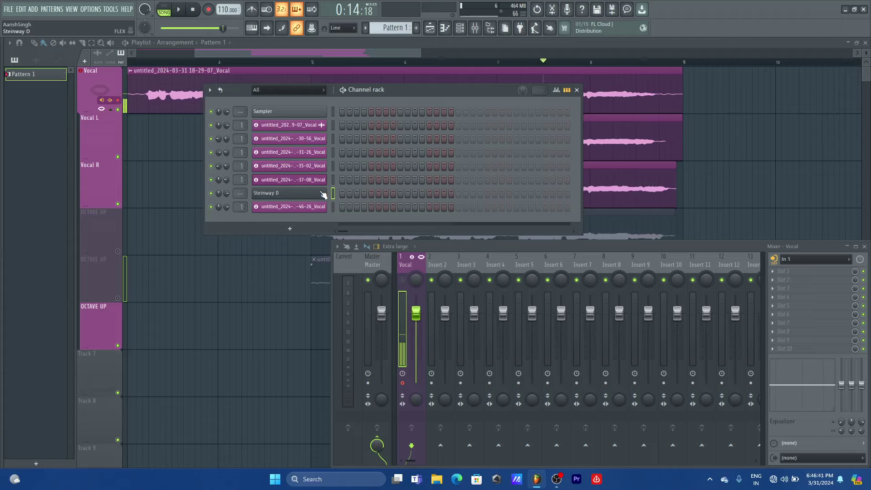
{"action": "key", "text": "alt+f"}
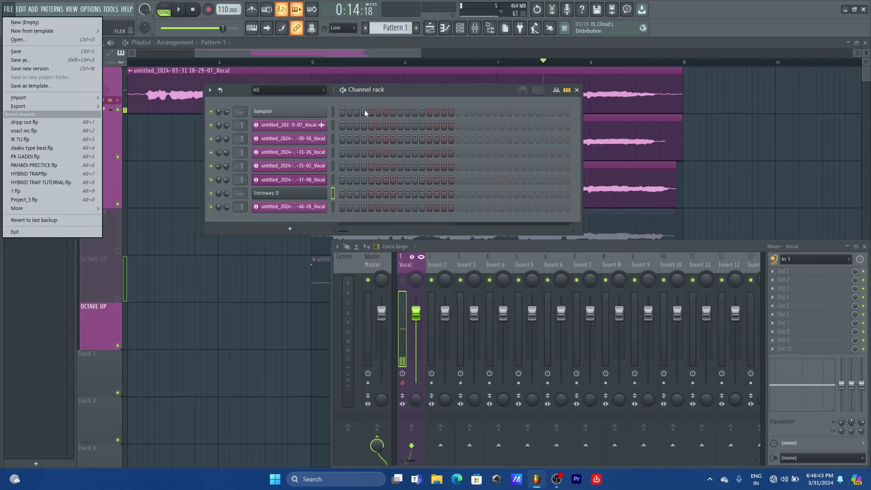
{"action": "key", "text": "Escape"}
{"action": "key", "text": "F6"}
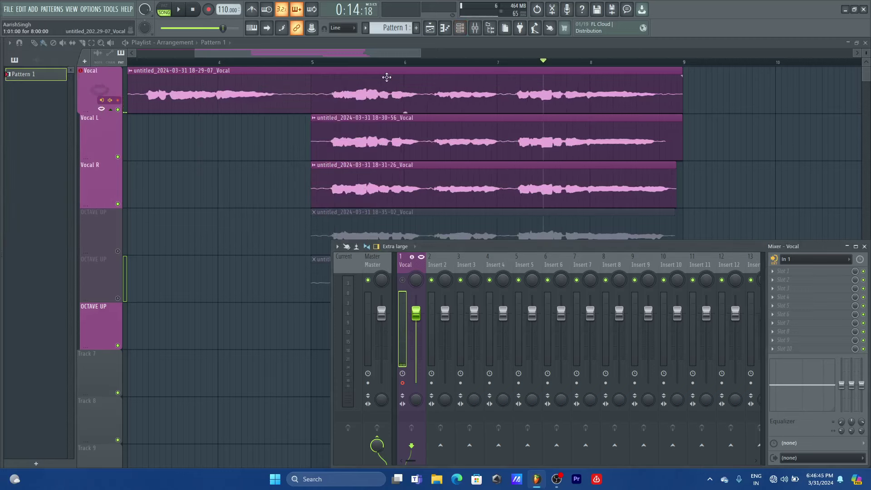
Open the Steinway D piano roll and delete the recorded G#5 note from Pattern 1
{"action": "left_click", "coordinate": [432, 28]}
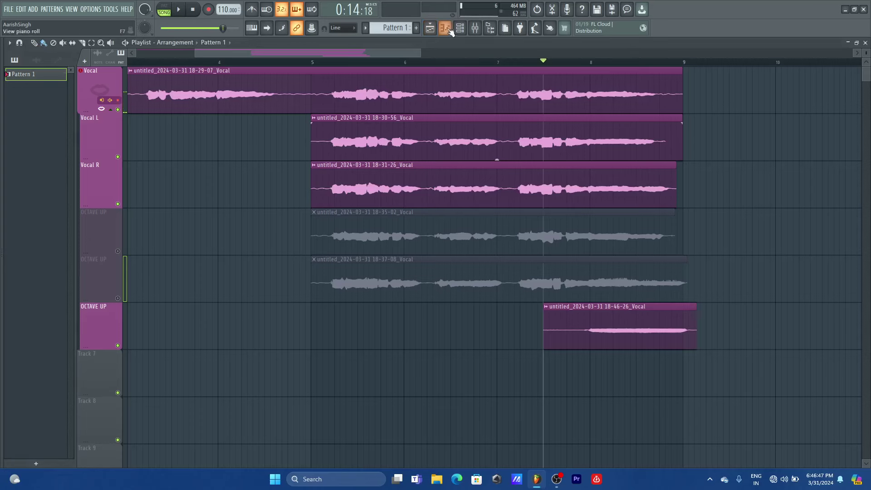
{"action": "left_click", "coordinate": [444, 27]}
{"action": "right_click", "coordinate": [241, 168]}
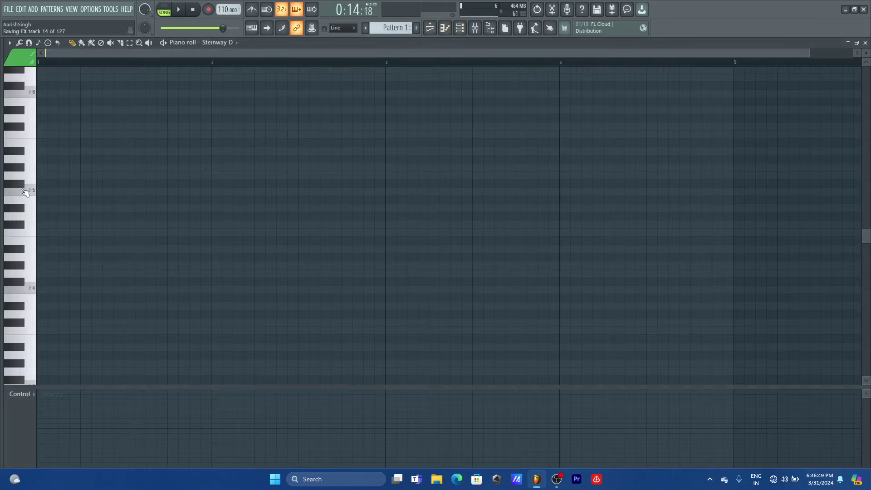
Audition one-bar F5 and G#5 notes one at a time at bar 1, deleting each after hearing it
{"action": "left_click", "coordinate": [45, 191]}
{"action": "left_click_drag", "start_coordinate": [39, 190], "coordinate": [37, 191]}
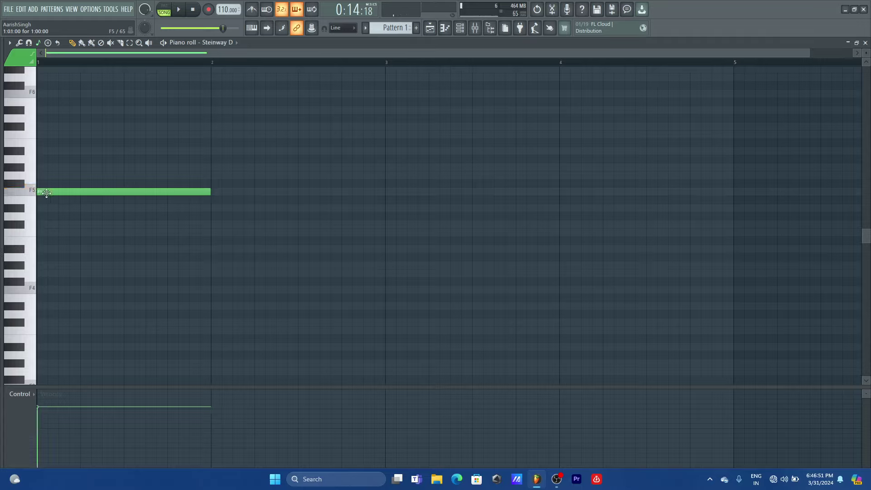
{"action": "right_click", "coordinate": [46, 192]}
{"action": "left_click", "coordinate": [40, 168]}
{"action": "right_click", "coordinate": [43, 167]}
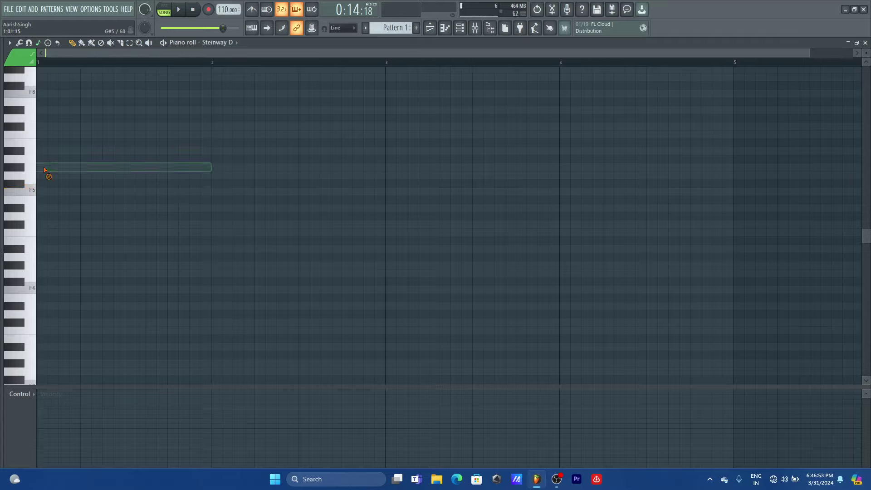
Stack one-bar F5, G#5 and C6 notes at bar 1, and remove the F5 and G#5 notes to isolate C6
{"action": "left_click", "coordinate": [41, 191]}
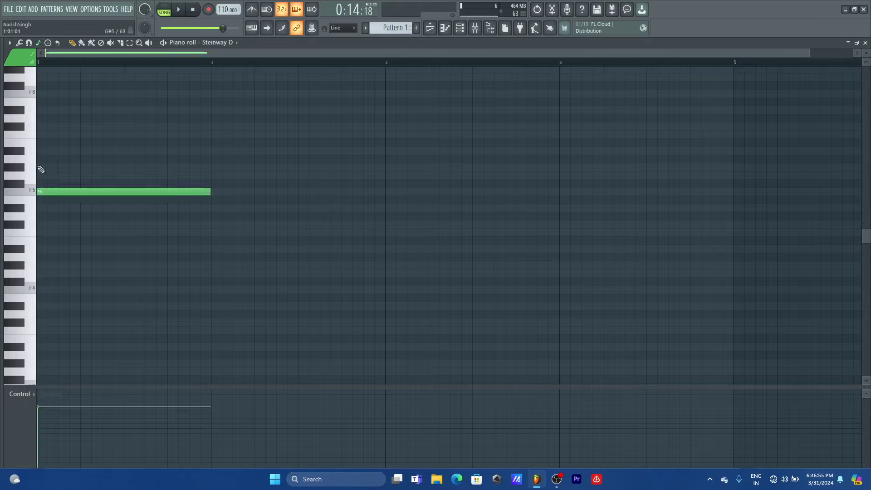
{"action": "left_click", "coordinate": [40, 167]}
{"action": "left_click", "coordinate": [39, 135]}
{"action": "double_click", "coordinate": [60, 137]}
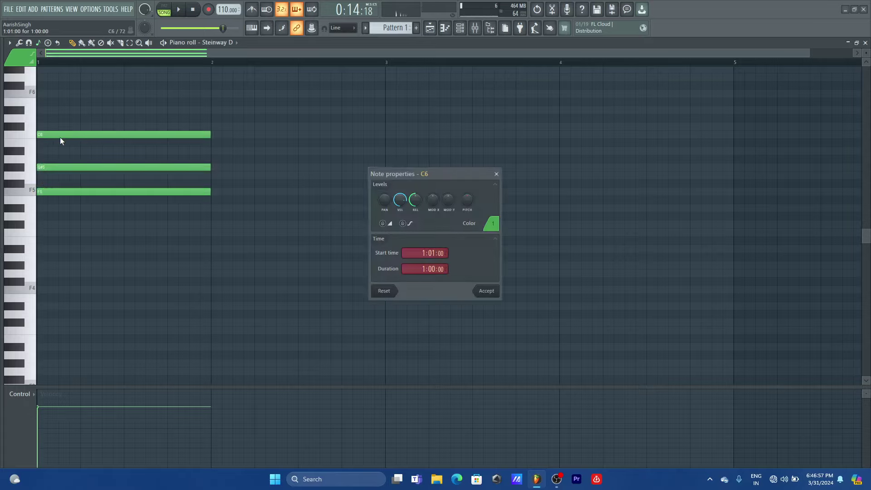
{"action": "key", "text": "Escape"}
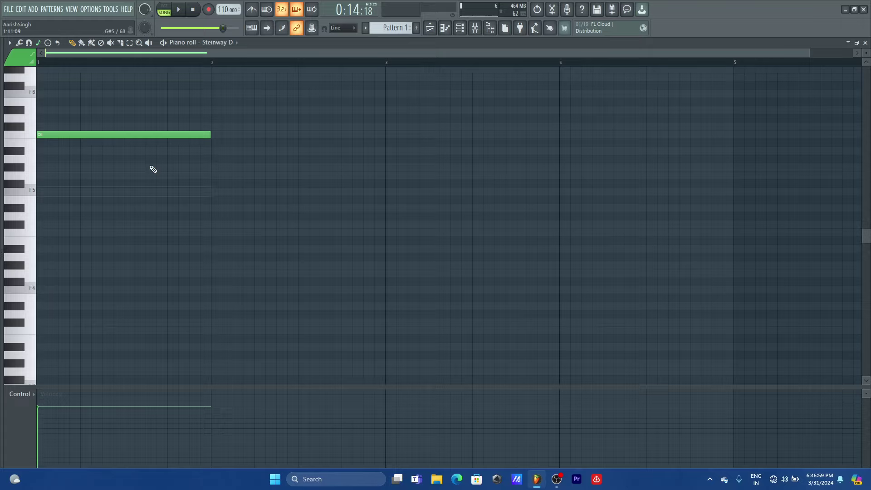
Audition the C6 note in the piano roll and delete it
{"action": "left_click", "coordinate": [113, 135]}
{"action": "left_click", "coordinate": [113, 136]}
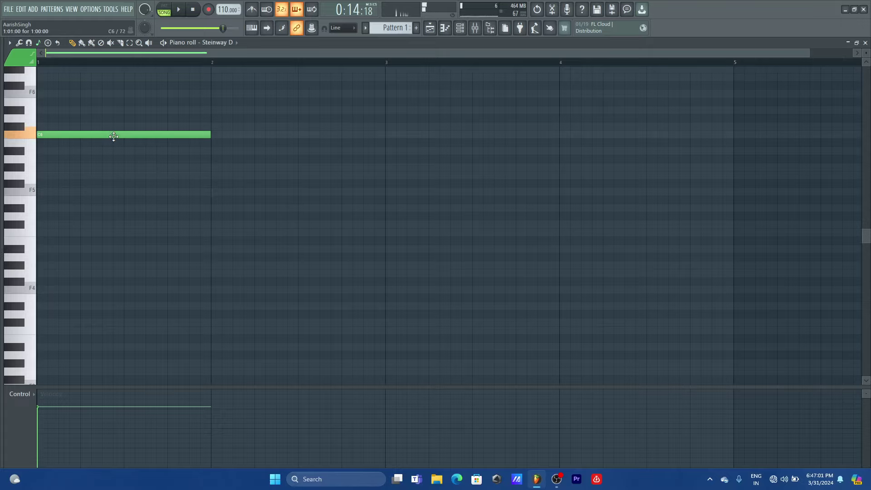
{"action": "right_click", "coordinate": [114, 136]}
Unmute the Vocal mixer track and record a second harmony take onto Track 7, using C6 on the piano as reference
{"action": "left_click", "coordinate": [475, 27]}
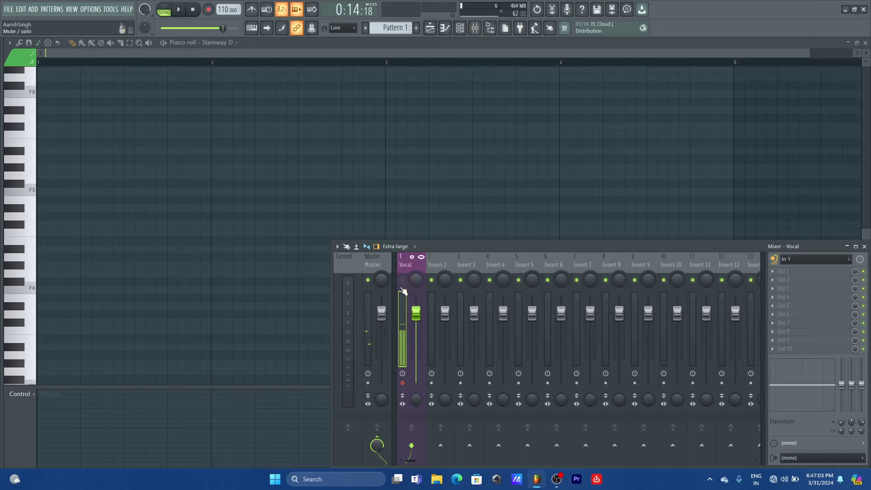
{"action": "left_click", "coordinate": [429, 28]}
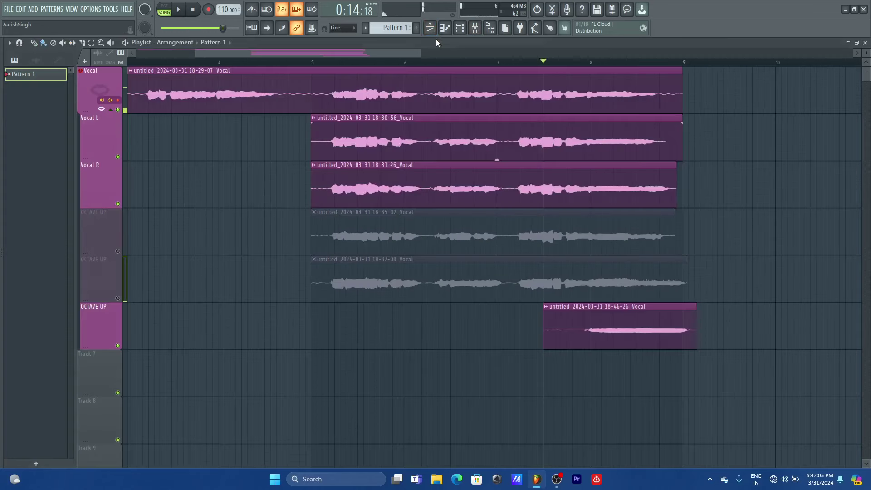
{"action": "left_click", "coordinate": [462, 28]}
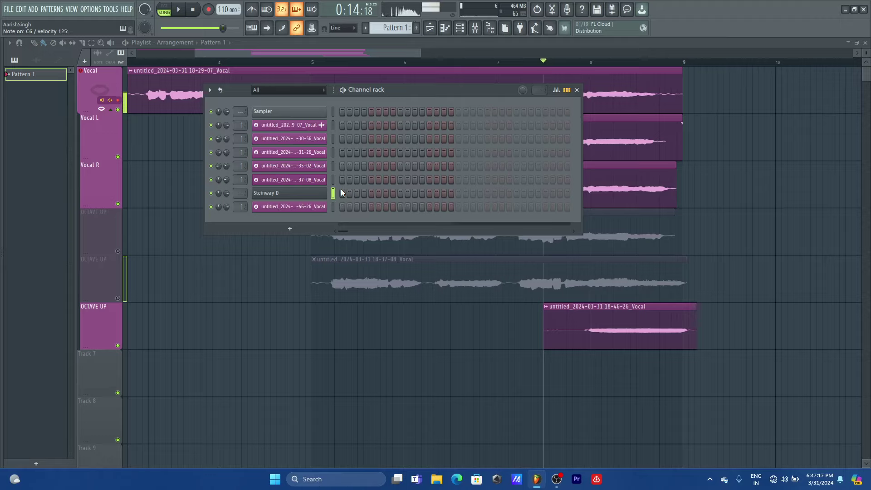
{"action": "key", "text": "space"}
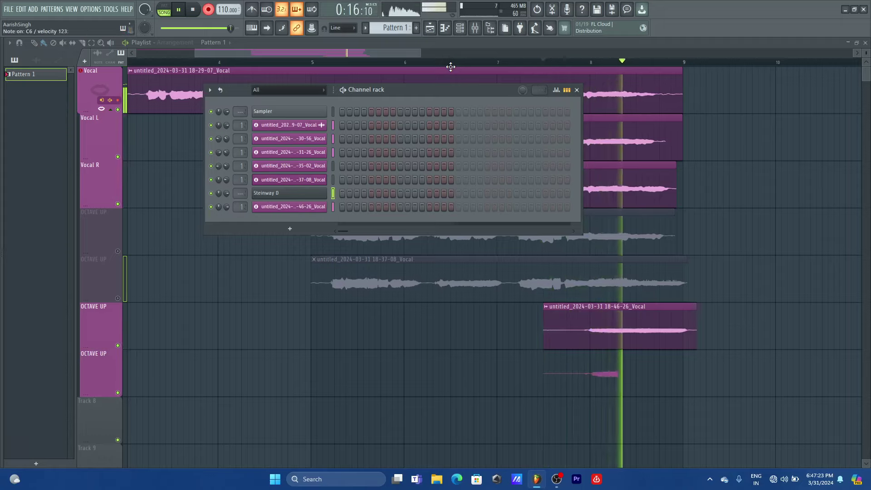
{"action": "key", "text": "space"}
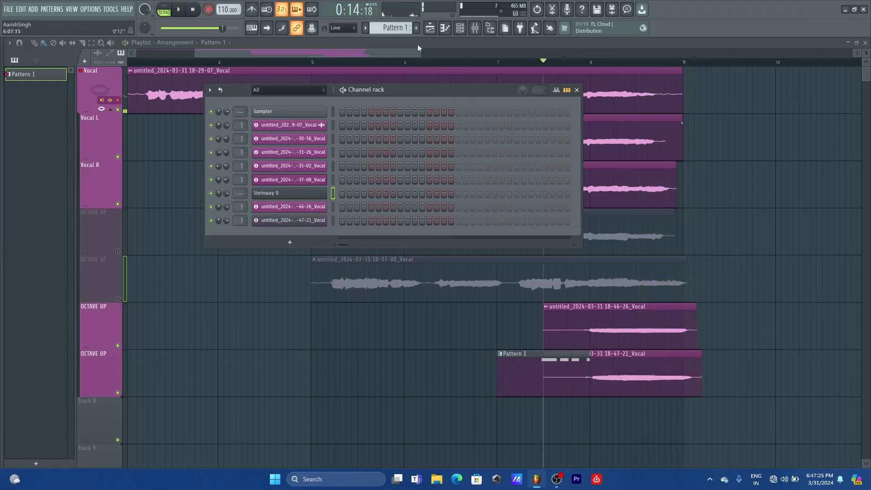
Close the channel rack, delete the Pattern 1 clip from Track 7, and mute the Vocal mixer track again
{"action": "left_click", "coordinate": [576, 90]}
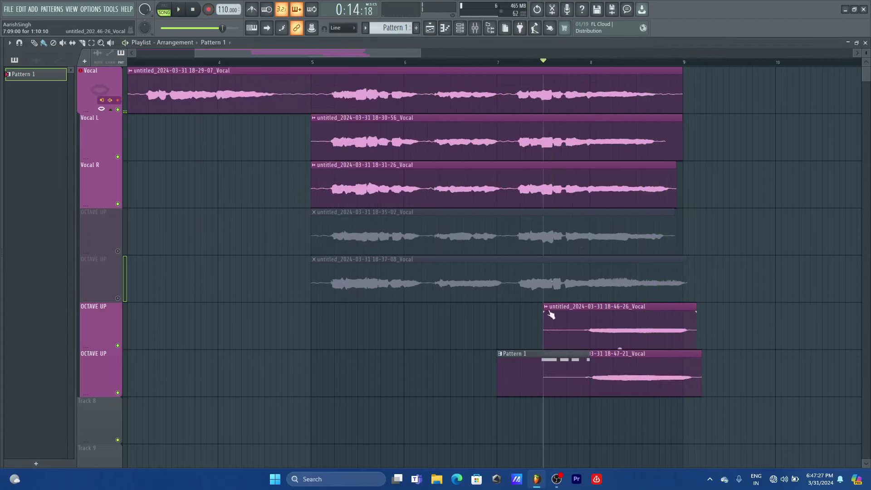
{"action": "right_click", "coordinate": [549, 373]}
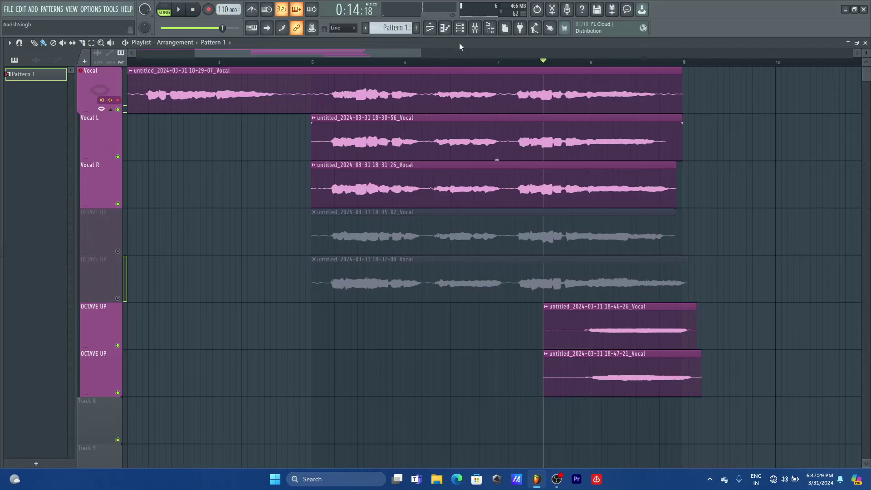
{"action": "left_click", "coordinate": [474, 28]}
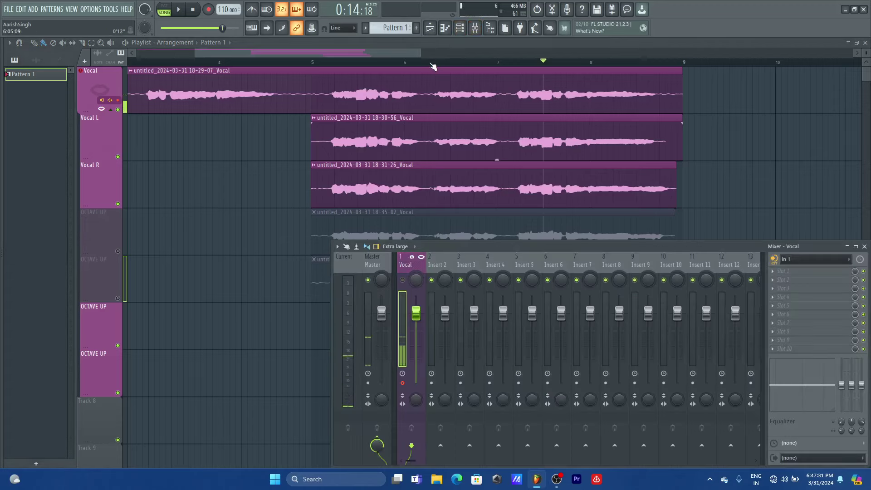
{"action": "left_click", "coordinate": [412, 55]}
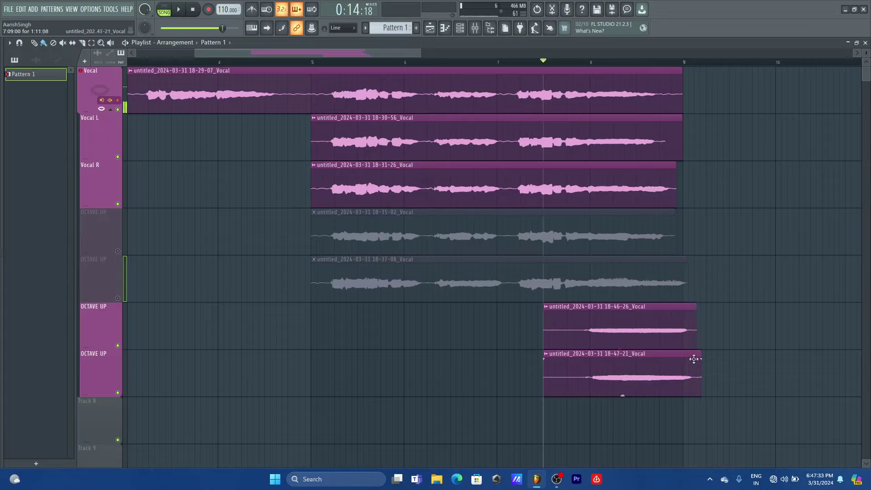
Slice off the tails of the two new harmony clips at bar 9
{"action": "key", "text": "c"}
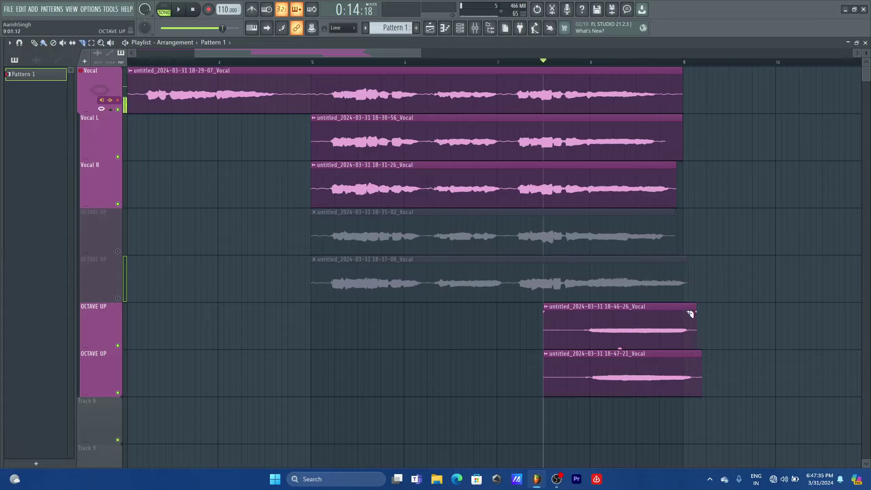
{"action": "left_click_drag", "start_coordinate": [683, 310], "coordinate": [684, 405]}
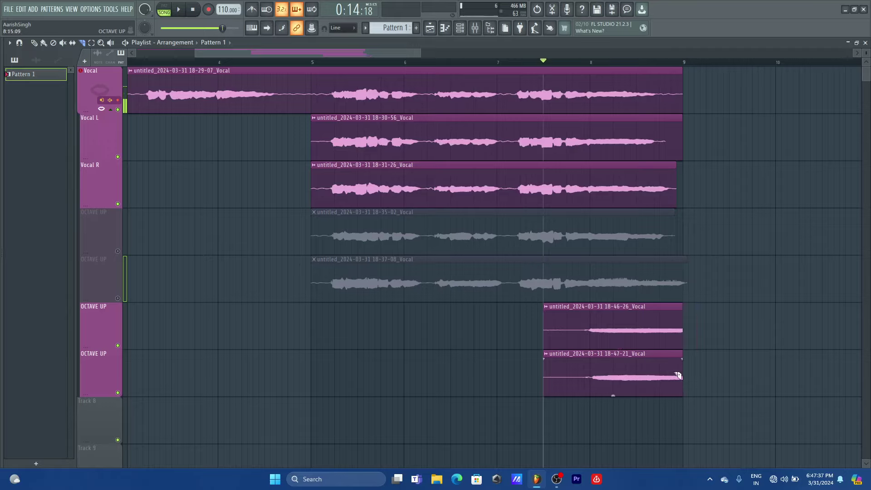
{"action": "key", "text": "b"}
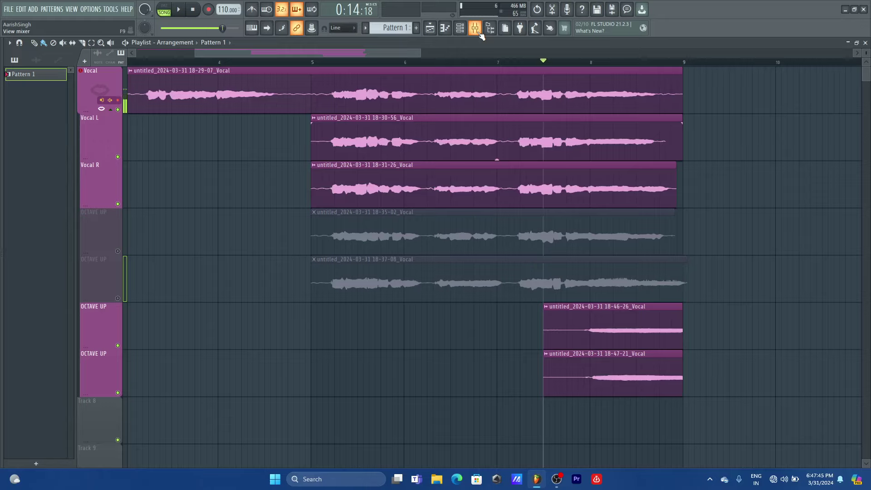
Mute the Vocal L and Vocal R playlist tracks
{"action": "left_click", "coordinate": [118, 156]}
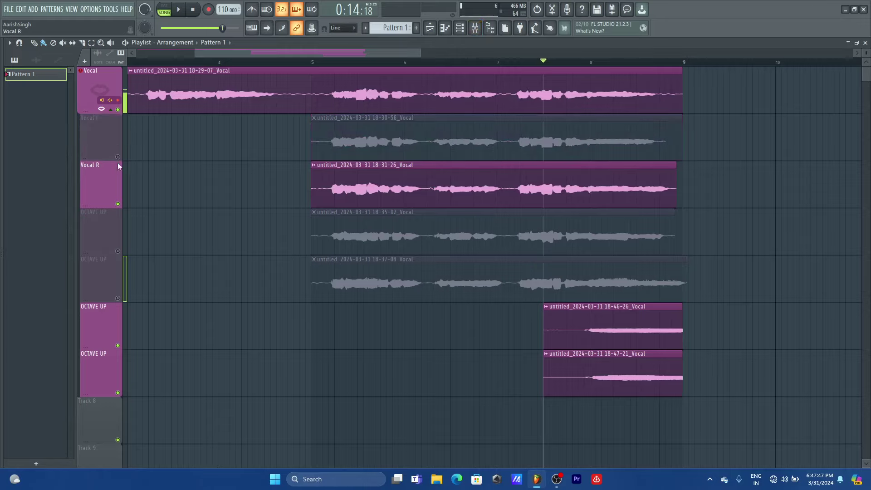
{"action": "left_click", "coordinate": [118, 196]}
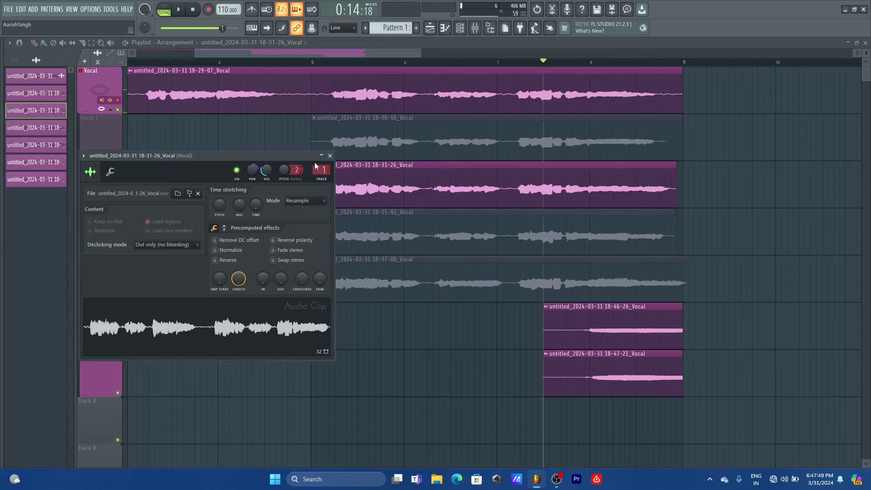
{"action": "left_click", "coordinate": [330, 155]}
{"action": "left_click", "coordinate": [117, 204]}
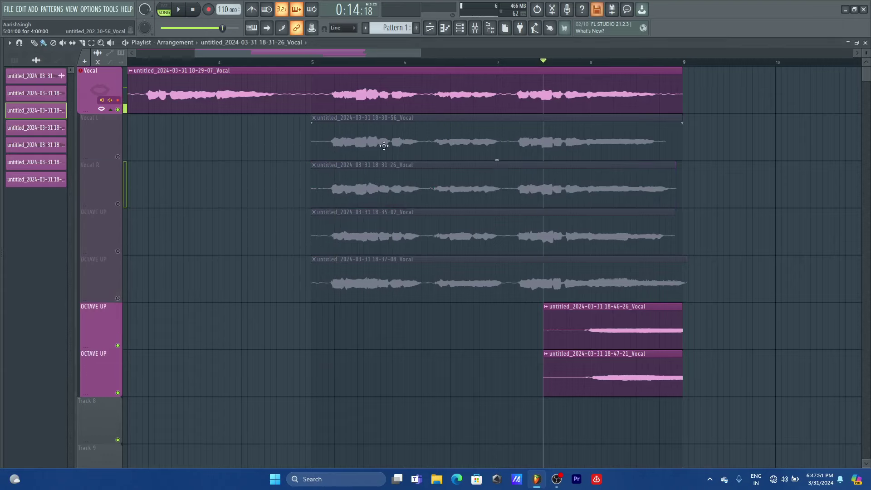
Unmute the Vocal mixer track and play the lead vocal with the new harmonies from bar 5
{"action": "left_click", "coordinate": [316, 62]}
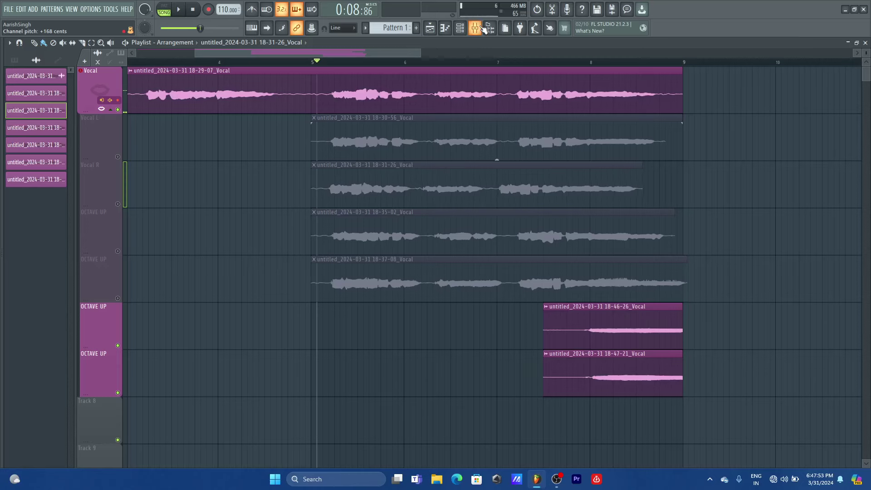
{"action": "left_click", "coordinate": [475, 28]}
{"action": "left_click", "coordinate": [402, 280]}
{"action": "key", "text": "space"}
{"action": "left_click", "coordinate": [475, 28]}
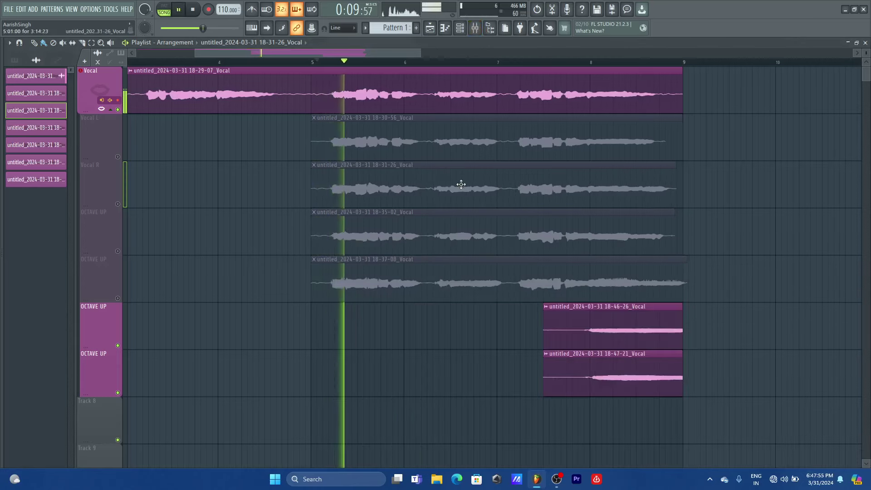
Trim the silent starts of both new harmony clips to just before bar 8 and restart playback
{"action": "left_click_drag", "start_coordinate": [556, 324], "coordinate": [579, 385]}
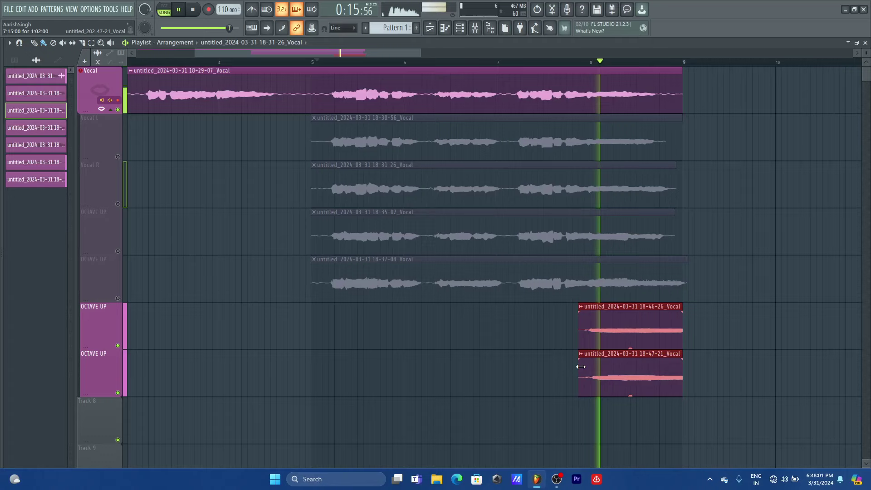
{"action": "key", "text": "space"}
{"action": "key", "text": "space"}
Adjust the channel volumes of the two new harmony clips and stop playback
{"action": "double_click", "coordinate": [636, 338]}
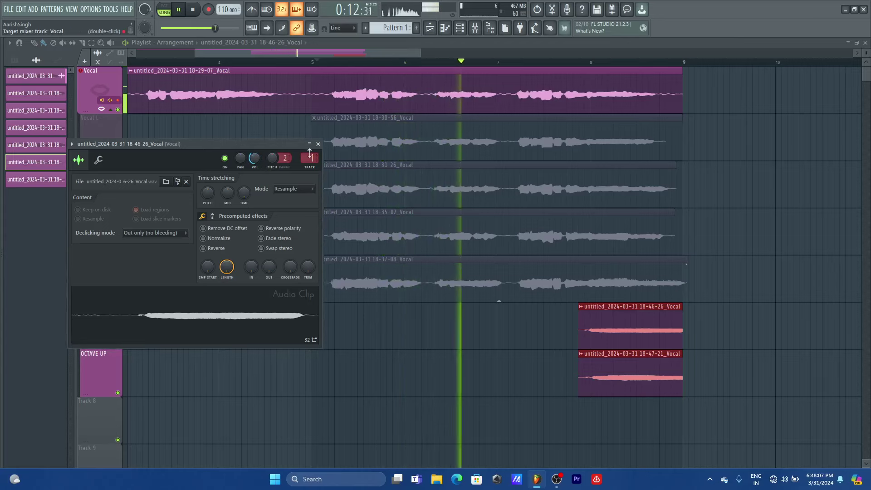
{"action": "left_click", "coordinate": [342, 186]}
{"action": "double_click", "coordinate": [640, 378]}
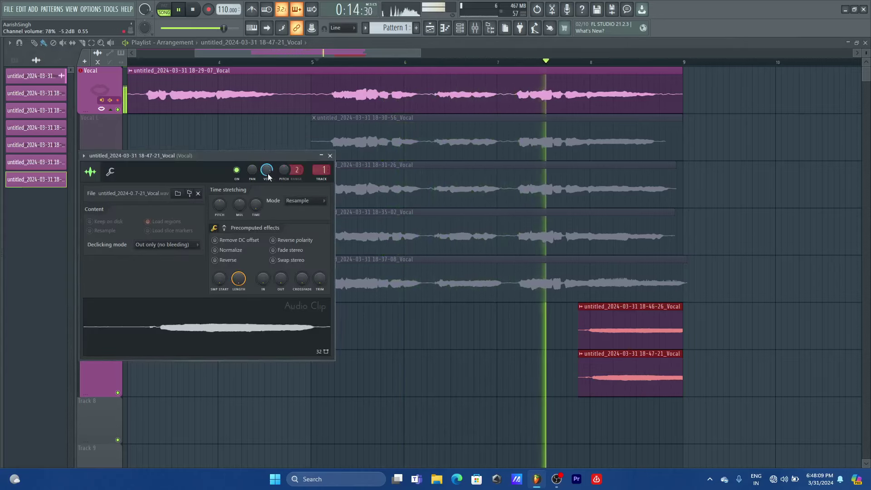
{"action": "left_click", "coordinate": [330, 156]}
{"action": "key", "text": "space"}
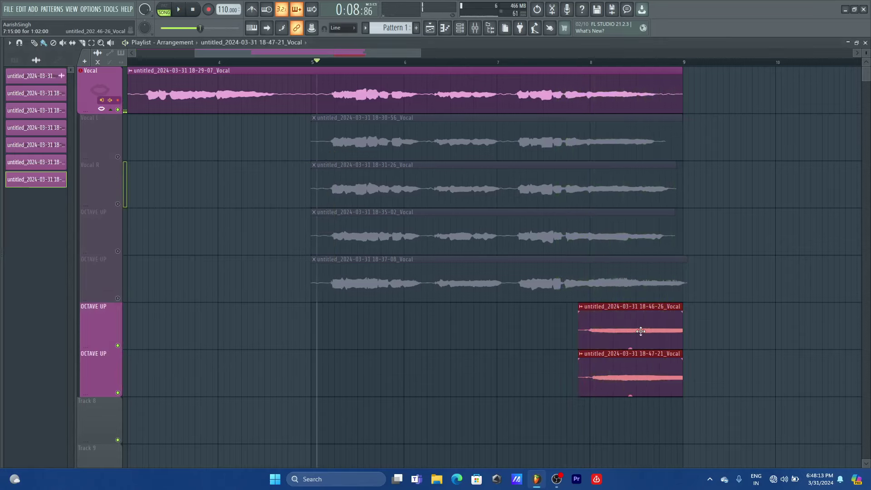
Check the upper new harmony clip's channel settings and the Vocal mixer track, and place the playhead at bar 8
{"action": "double_click", "coordinate": [640, 331]}
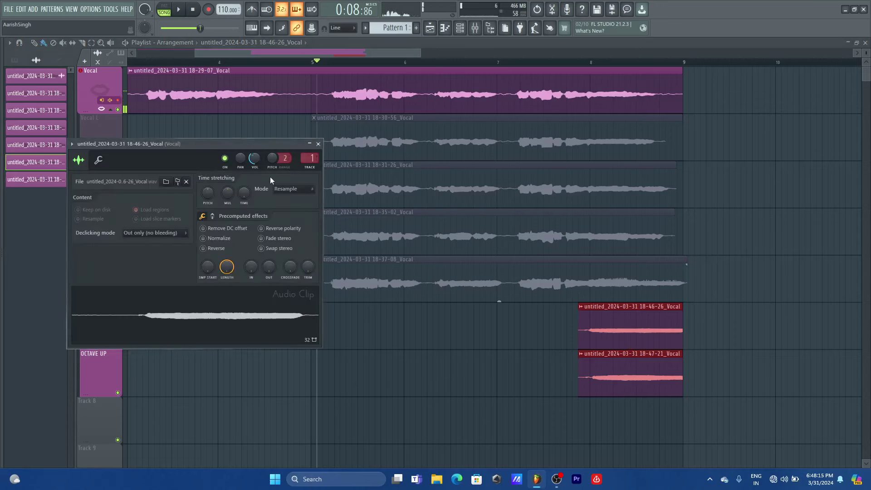
{"action": "key", "text": "F9"}
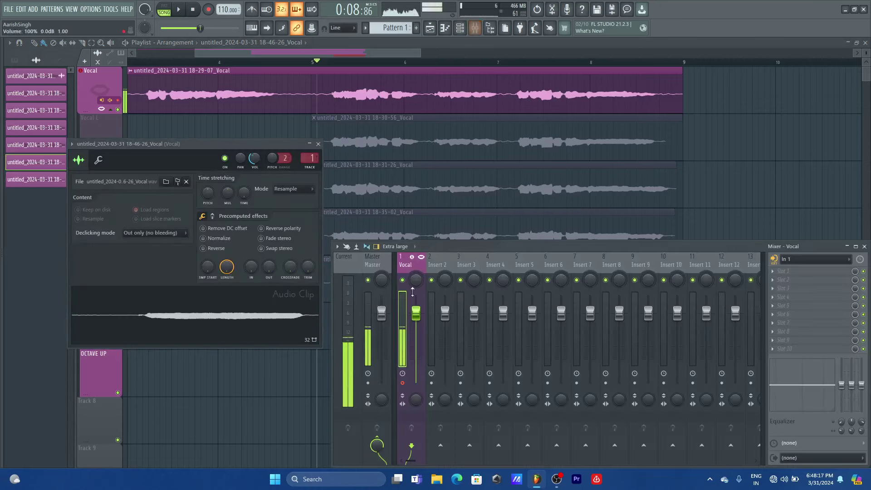
{"action": "left_click", "coordinate": [318, 143]}
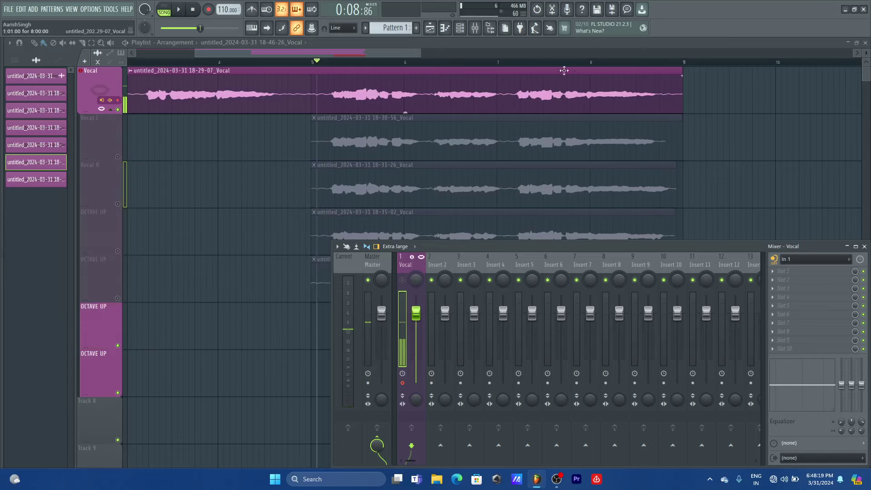
{"action": "key", "text": "F9"}
{"action": "left_click", "coordinate": [595, 66]}
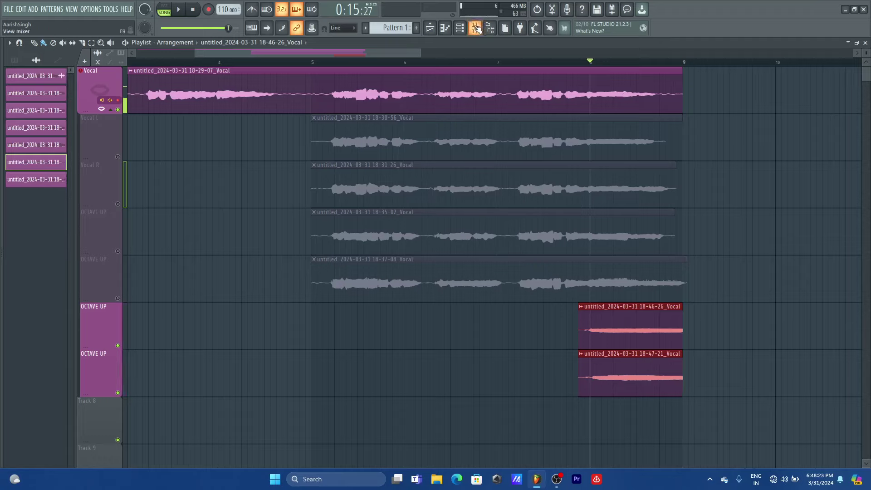
Undo the channel volume changes, the start trims of both new harmony clips and the Vocal R track mute
{"action": "key", "text": "ctrl+z"}
{"action": "key", "text": "ctrl+z"}
{"action": "key", "text": "ctrl+z"}
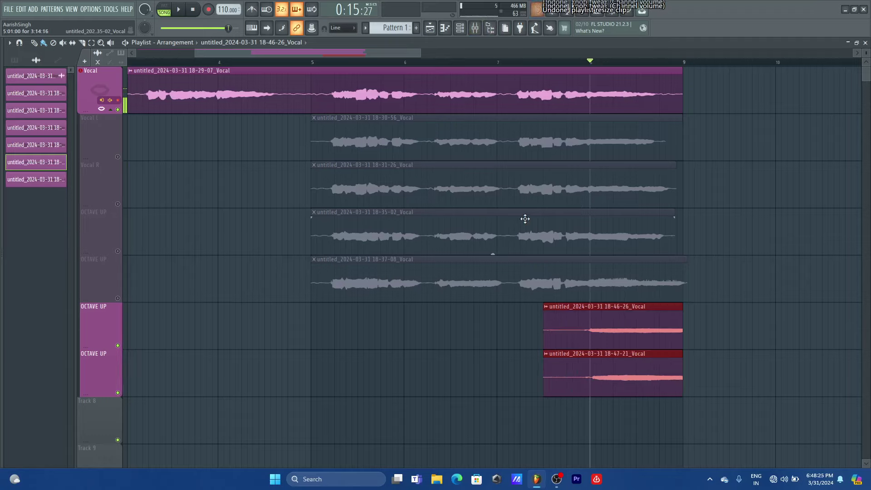
{"action": "key", "text": "ctrl+z"}
{"action": "key", "text": "ctrl+z"}
{"action": "key", "text": "ctrl+z"}
{"action": "key", "text": "ctrl+z"}
{"action": "key", "text": "ctrl+z"}
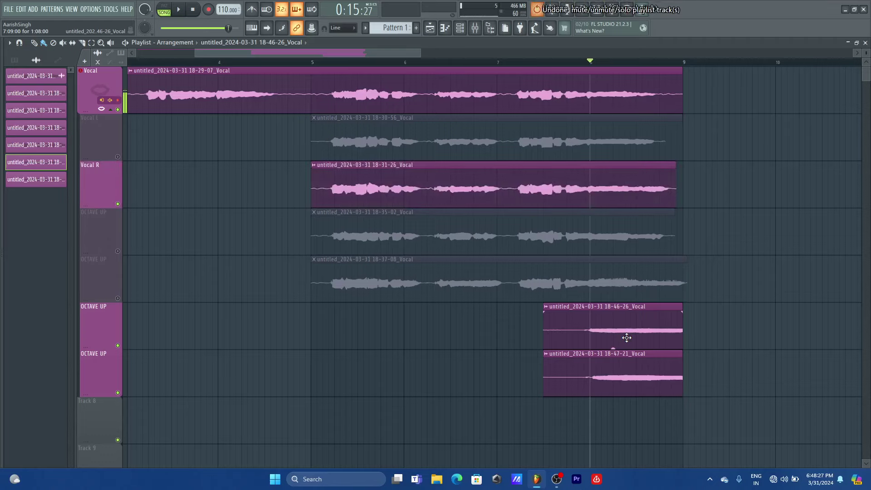
Keep undoing past the Vocal L mute, the tail cuts and the second harmony recording until both full-length Octave Up tracks are unmuted
{"action": "key", "text": "ctrl+z"}
{"action": "key", "text": "ctrl+z"}
{"action": "key", "text": "ctrl+z"}
{"action": "key", "text": "ctrl+z"}
{"action": "key", "text": "ctrl+z"}
{"action": "key", "text": "ctrl+z"}
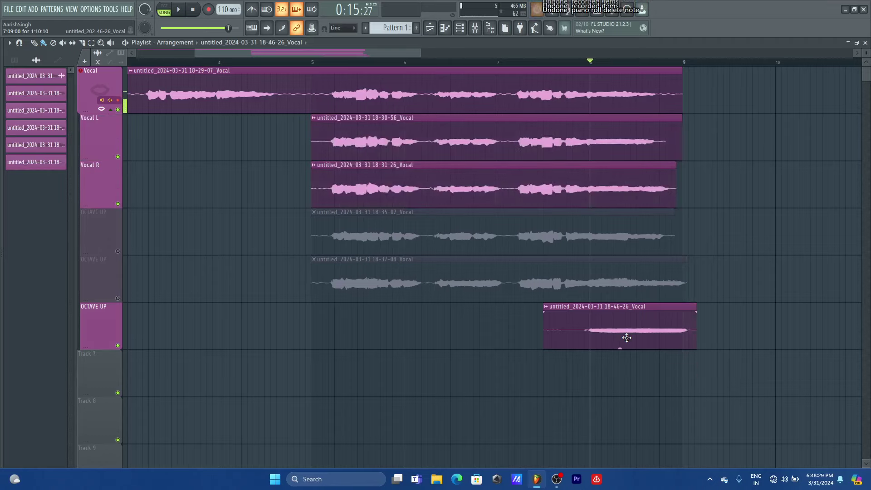
{"action": "key", "text": "ctrl+z"}
{"action": "key", "text": "ctrl+z"}
{"action": "key", "text": "ctrl+z"}
{"action": "key", "text": "ctrl+z"}
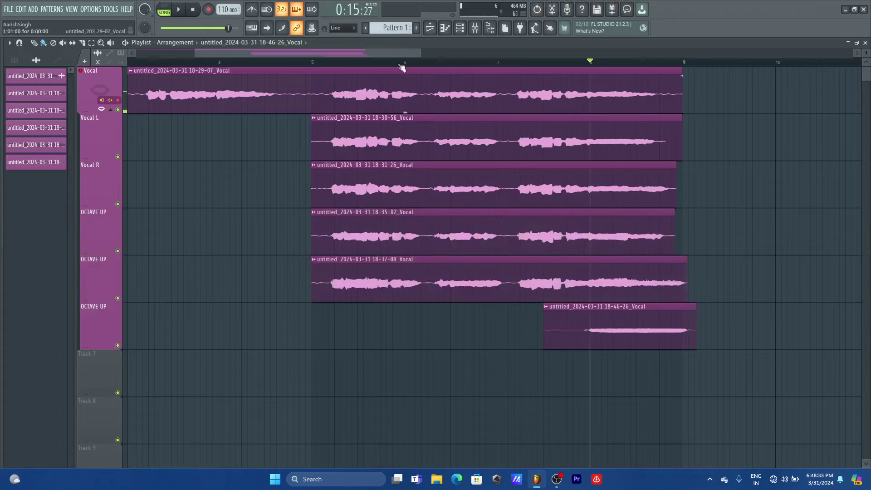
Review the complete vocal stack in the playlist from bar 1 to the end of the harmony clips
{"action": "left_click_drag", "start_coordinate": [417, 55], "coordinate": [505, 54]}
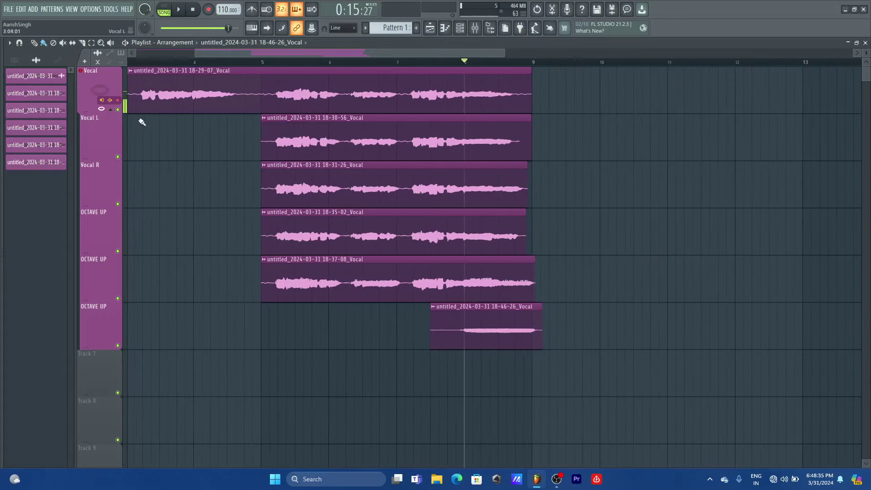
{"action": "left_click", "coordinate": [105, 284]}
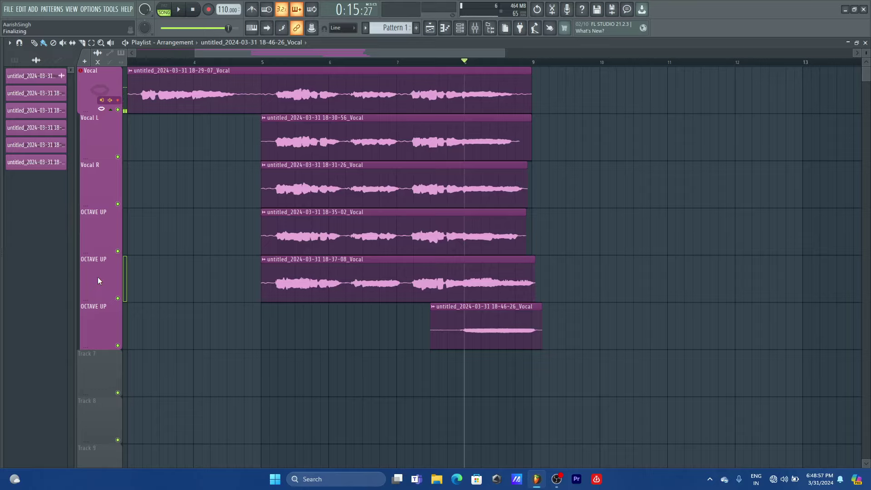
{"action": "scroll", "coordinate": [470, 229], "scroll_direction": "down", "scroll_amount": 4}
{"action": "scroll", "coordinate": [480, 196], "scroll_direction": "up", "scroll_amount": 4}
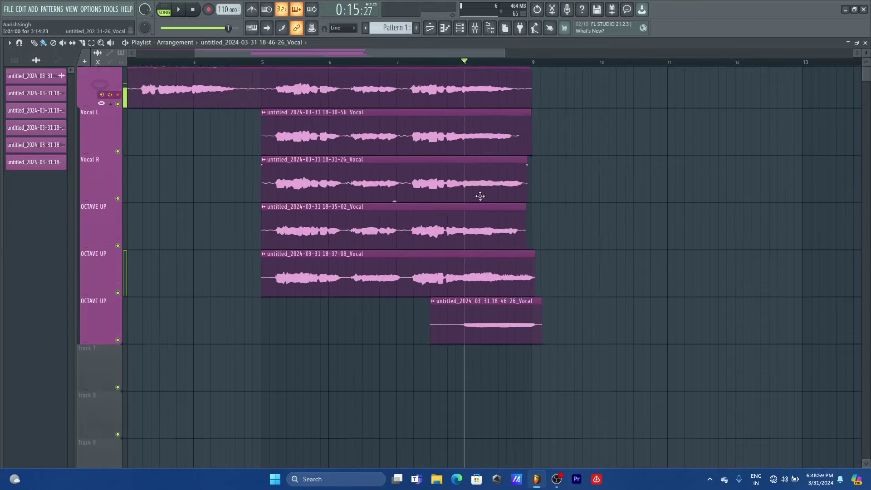
{"action": "scroll", "coordinate": [480, 196], "scroll_direction": "up", "scroll_amount": 1}
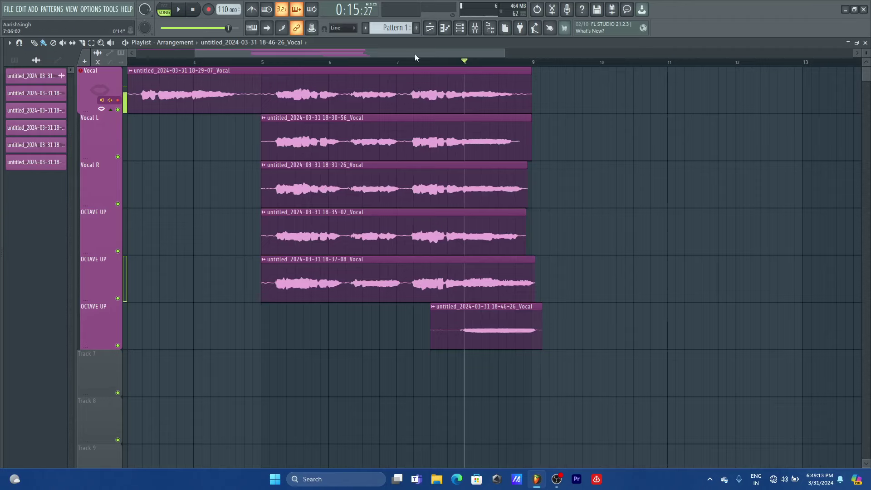
{"action": "scroll", "coordinate": [381, 129], "scroll_direction": "left", "scroll_amount": 1}
{"action": "left_click_drag", "start_coordinate": [288, 63], "coordinate": [250, 62]}
{"action": "left_click", "coordinate": [270, 44]}
{"action": "left_click_drag", "start_coordinate": [358, 54], "coordinate": [240, 56]}
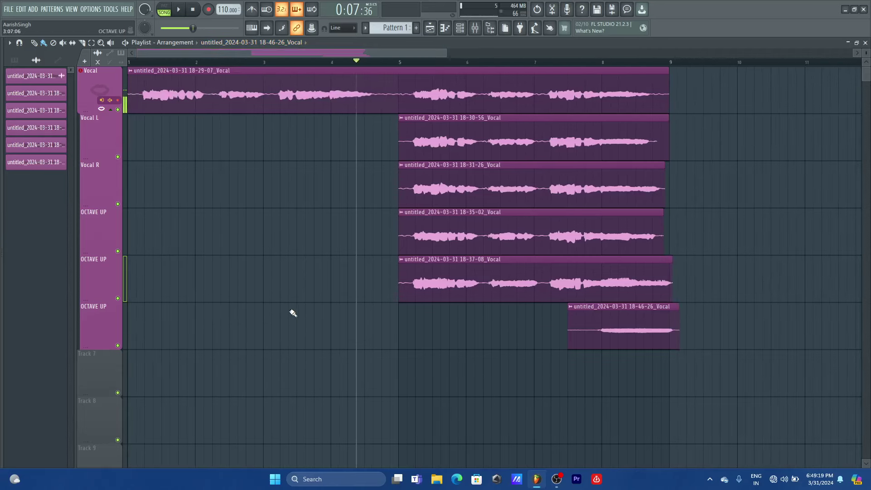
{"action": "scroll", "coordinate": [247, 272], "scroll_direction": "down", "scroll_amount": 2}
{"action": "scroll", "coordinate": [244, 259], "scroll_direction": "up", "scroll_amount": 2}
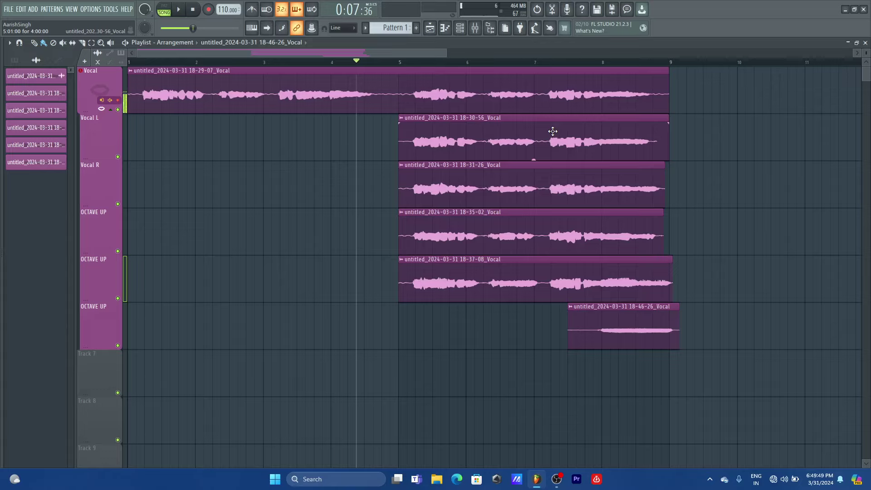
{"action": "mouse_move", "coordinate": [553, 475]}
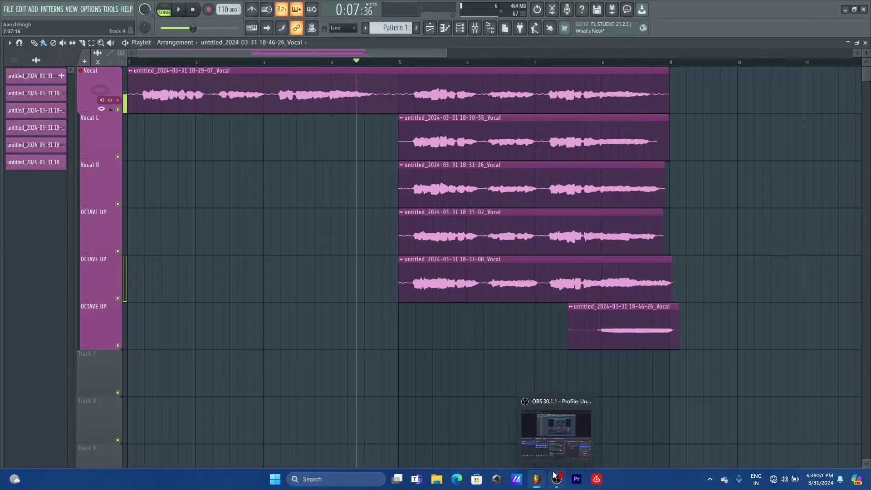